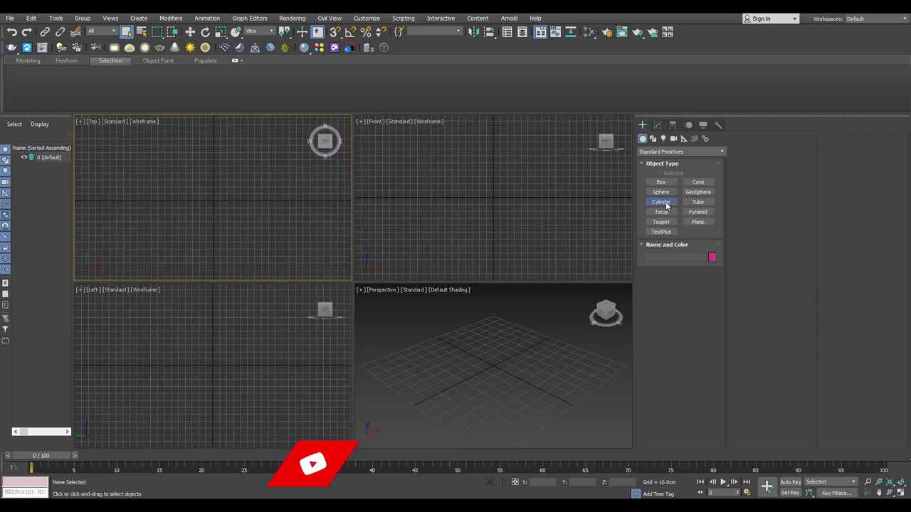
# Create a cylinder with radius 80.623cm in the Top view.
pyautogui.click(661, 202)
pyautogui.moveTo(214, 201); pyautogui.dragTo(269, 203)
pyautogui.click(294, 193)
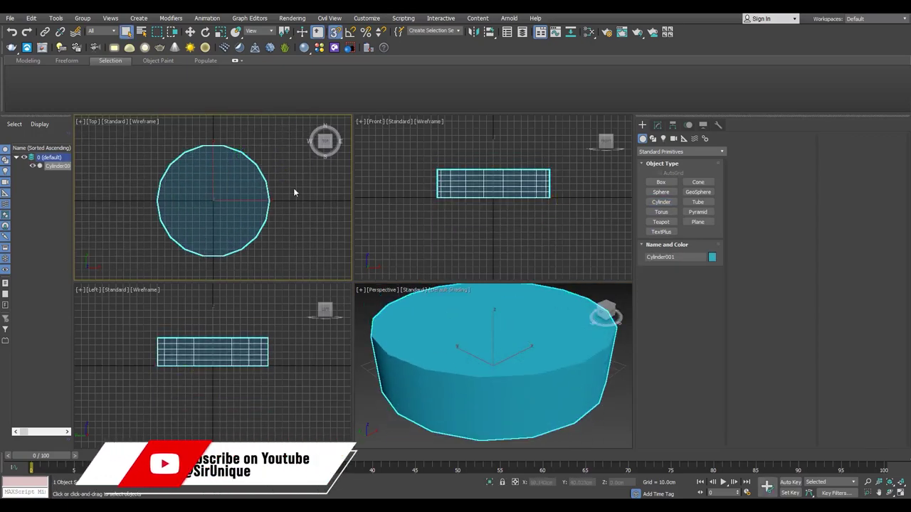
pyautogui.hotkey('alt', 'w')
pyautogui.press('F4')
# Give the cylinder 48 sides and a height of 54.192cm.
pyautogui.moveTo(713, 409); pyautogui.dragTo(710, 446)
pyautogui.scroll(2, 423, 371)
pyautogui.doubleClick(690, 433)
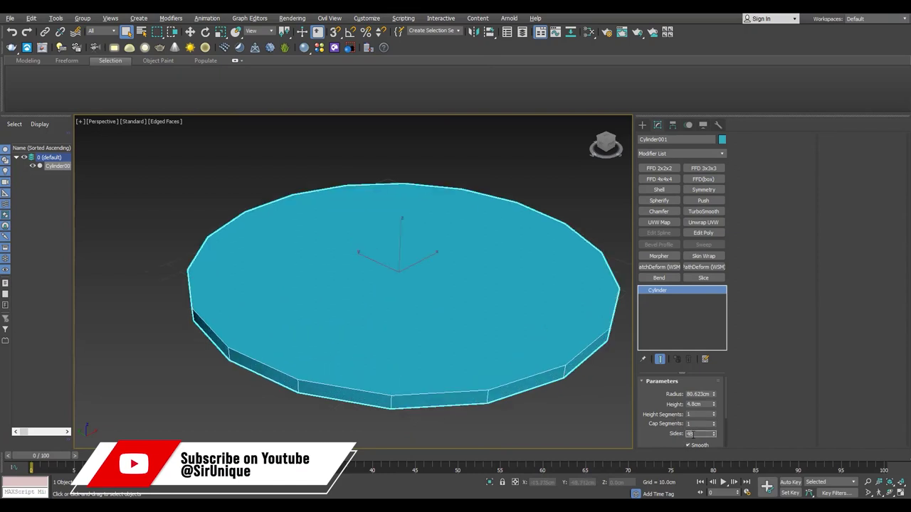
pyautogui.press('Return')
pyautogui.scroll(-3, 409, 298)
pyautogui.keyDown('alt'); pyautogui.moveTo(409, 285); pyautogui.dragTo(409, 298, button='middle'); pyautogui.keyUp('alt')
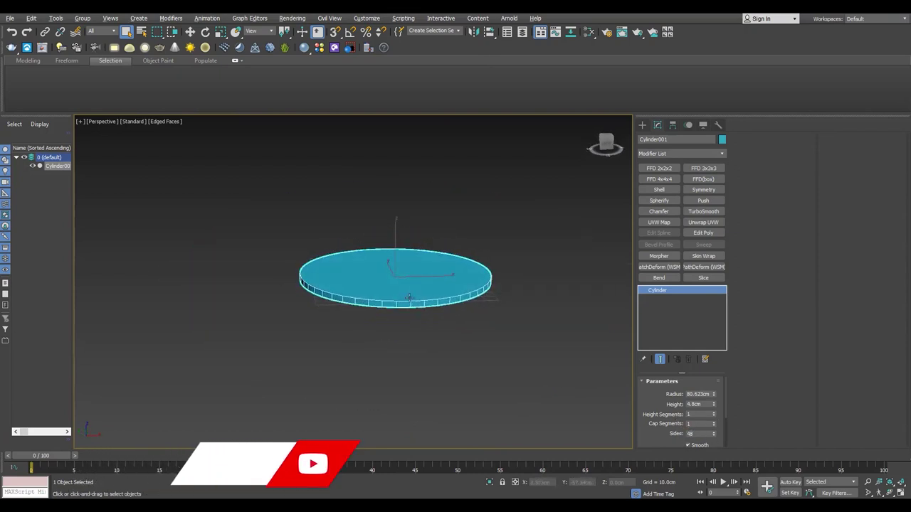
pyautogui.moveTo(713, 404); pyautogui.dragTo(713, 371)
pyautogui.hotkey('alt', 'w')
pyautogui.hotkey('alt', 'w')
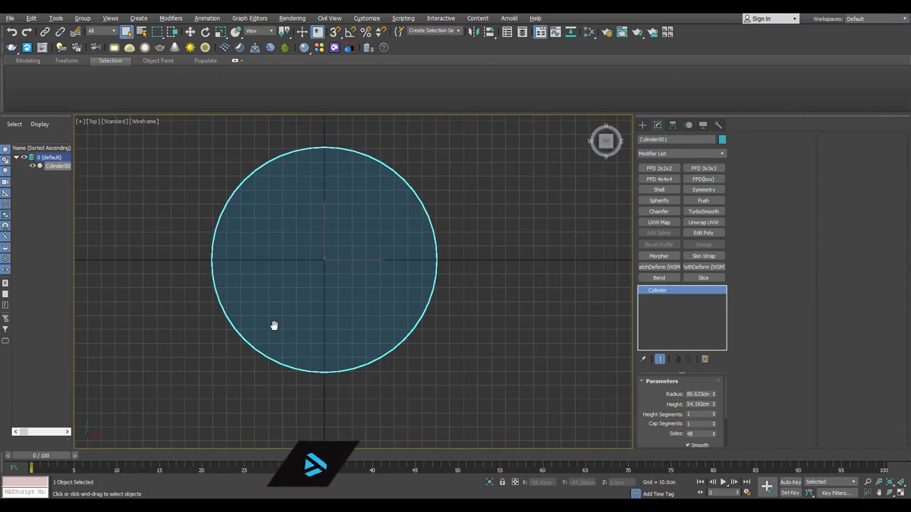
pyautogui.hotkey('alt', 'w')
# Convert the cylinder to Editable Poly and detach a band of wall polygons as Object001.
pyautogui.press('4')
pyautogui.click(384, 242)
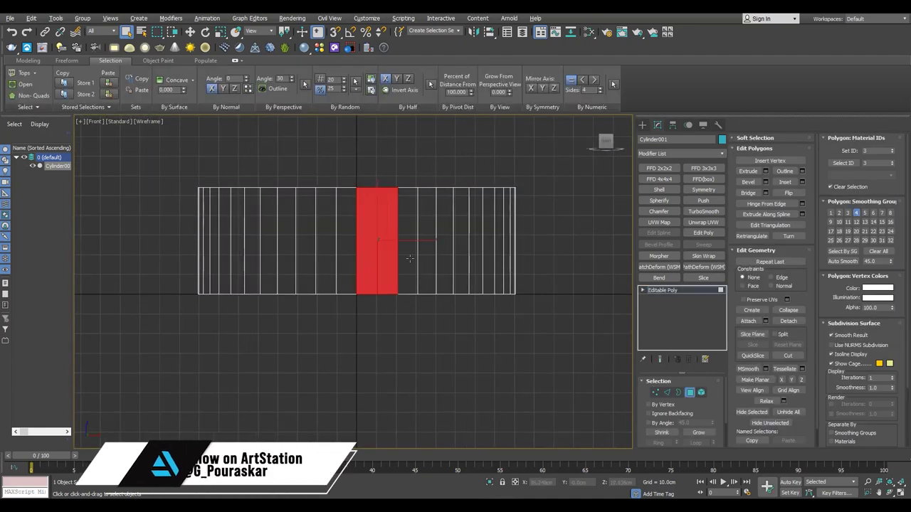
pyautogui.keyDown('ctrl'); pyautogui.click(407, 242); pyautogui.keyUp('ctrl')
pyautogui.keyDown('ctrl'); pyautogui.click(334, 256); pyautogui.keyUp('ctrl')
pyautogui.press('p')
pyautogui.click(787, 321)
pyautogui.press('Return')
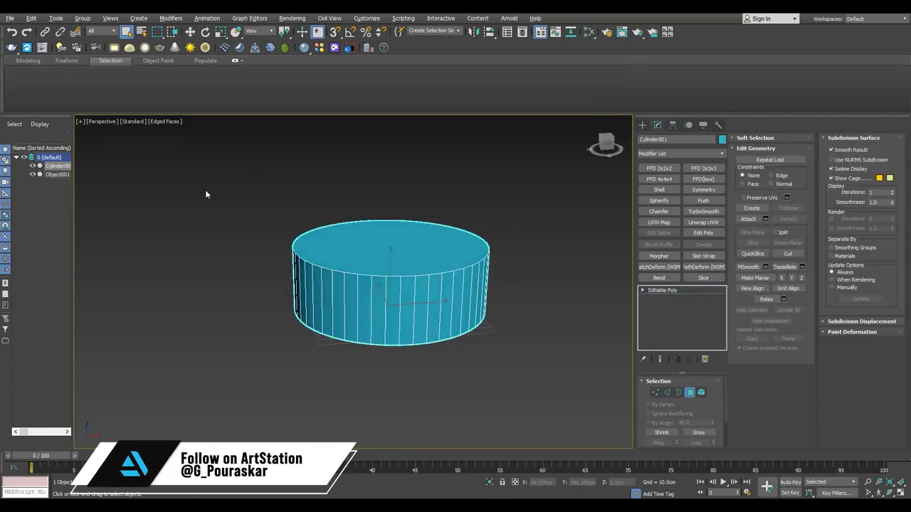
# Isolate Object001 and detach its centre polygons as Object002.
pyautogui.hotkey('alt', 'q')
pyautogui.press('z')
pyautogui.keyDown('alt'); pyautogui.moveTo(417, 330); pyautogui.dragTo(441, 360, button='middle'); pyautogui.keyUp('alt')
pyautogui.press('4')
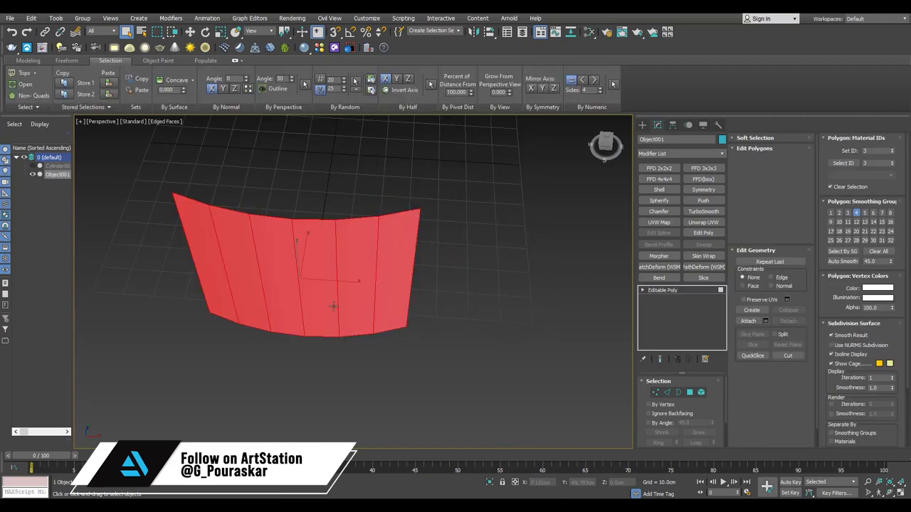
pyautogui.keyDown('alt'); pyautogui.click(394, 270); pyautogui.keyUp('alt')
pyautogui.keyDown('alt'); pyautogui.click(210, 287); pyautogui.keyUp('alt')
pyautogui.click(787, 321)
pyautogui.press('Return')
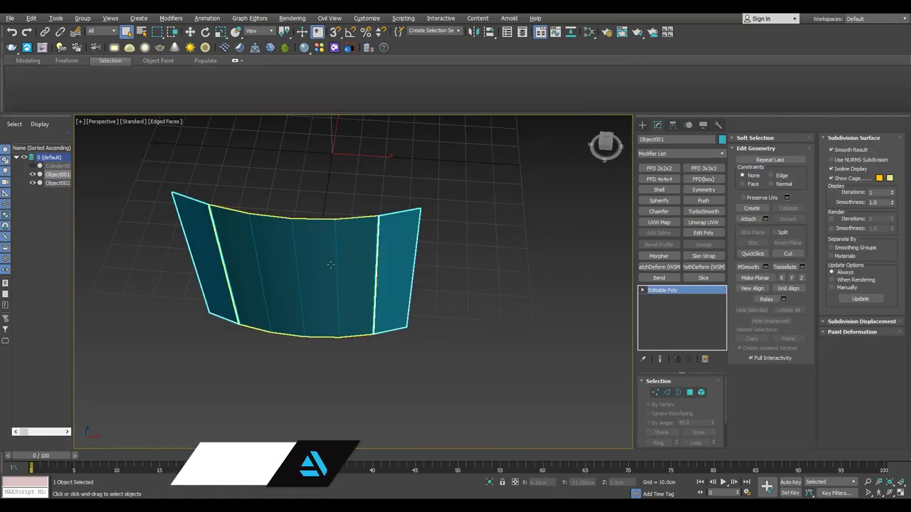
pyautogui.click(672, 124)
# Mirror Object002 and scale it in Top view so its curve bows outward.
pyautogui.click(657, 125)
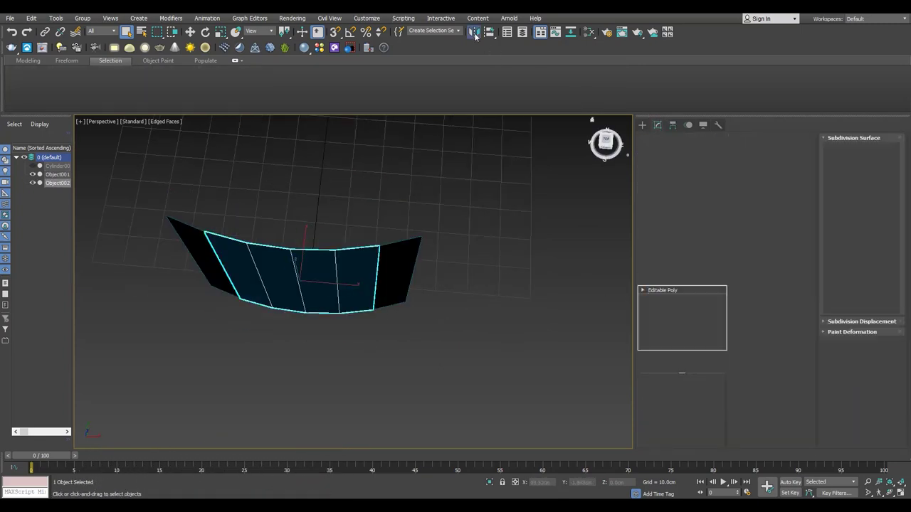
pyautogui.click(472, 32)
pyautogui.click(429, 329)
pyautogui.keyDown('alt'); pyautogui.moveTo(399, 334); pyautogui.dragTo(325, 328, button='middle'); pyautogui.keyUp('alt')
pyautogui.hotkey('alt', 'w')
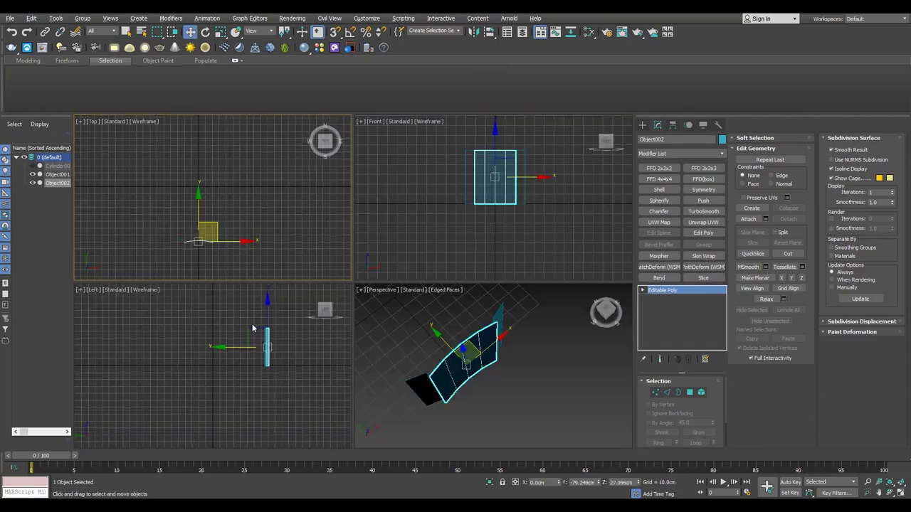
pyautogui.hotkey('alt', 'w')
pyautogui.press('z')
pyautogui.press('w')
pyautogui.press('s')
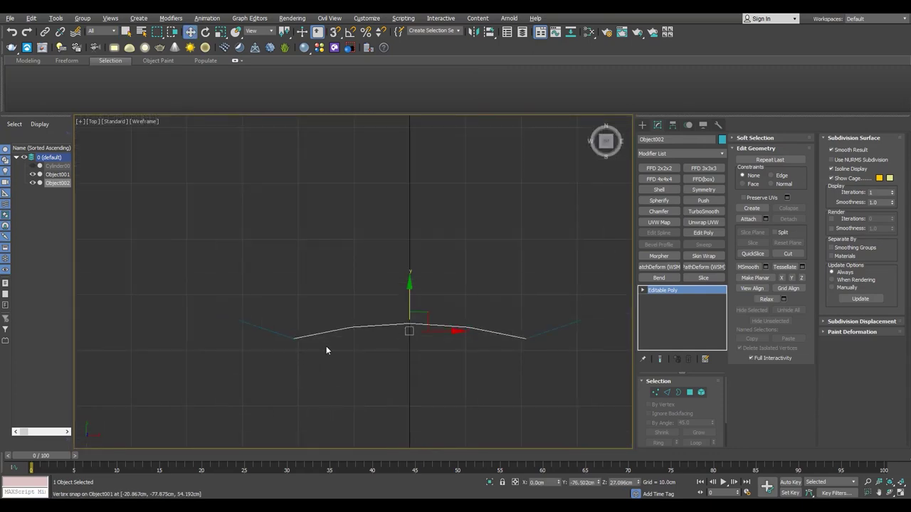
pyautogui.press('r')
pyautogui.moveTo(413, 274); pyautogui.dragTo(417, 249)
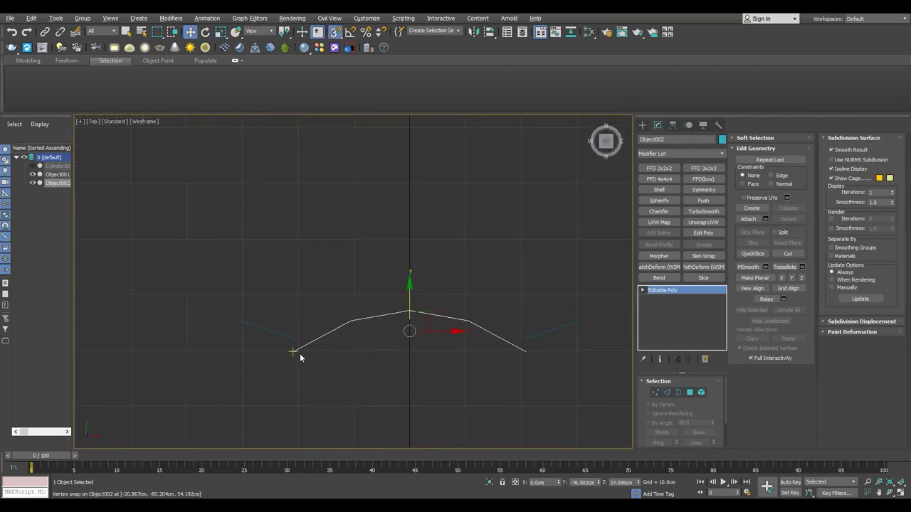
pyautogui.hotkey('alt', 'w')
# Apply Reset XForm to the mirrored centre piece.
pyautogui.hotkey('alt', 'w')
pyautogui.click(717, 125)
pyautogui.click(678, 243)
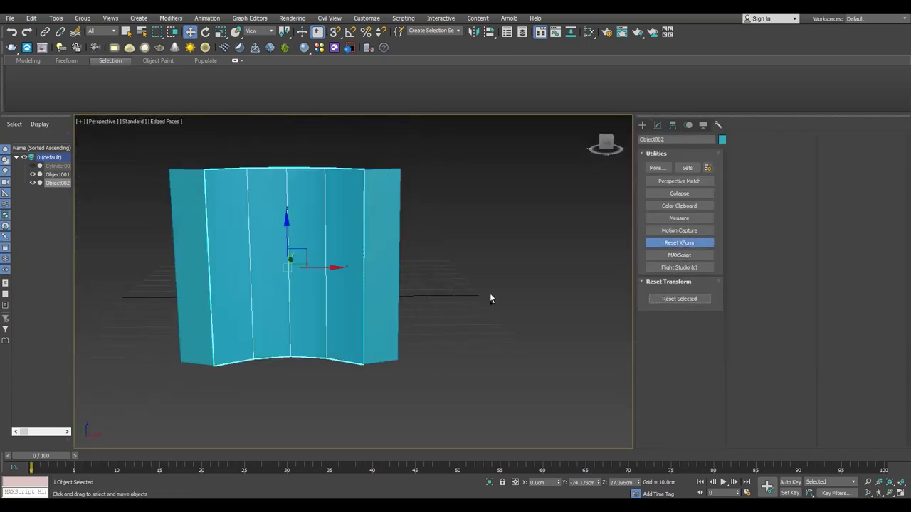
pyautogui.press('z')
pyautogui.hotkey('alt', 'w')
pyautogui.hotkey('alt', 'w')
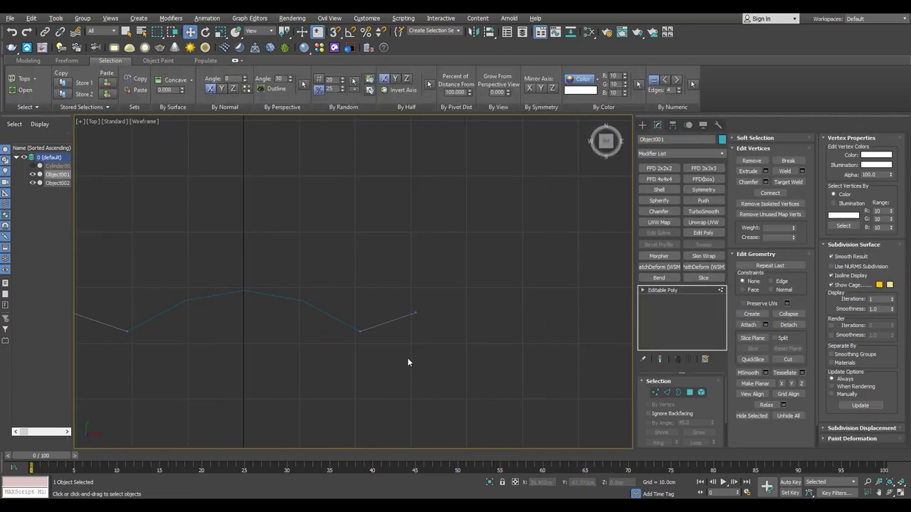
pyautogui.hotkey('alt', 'w')
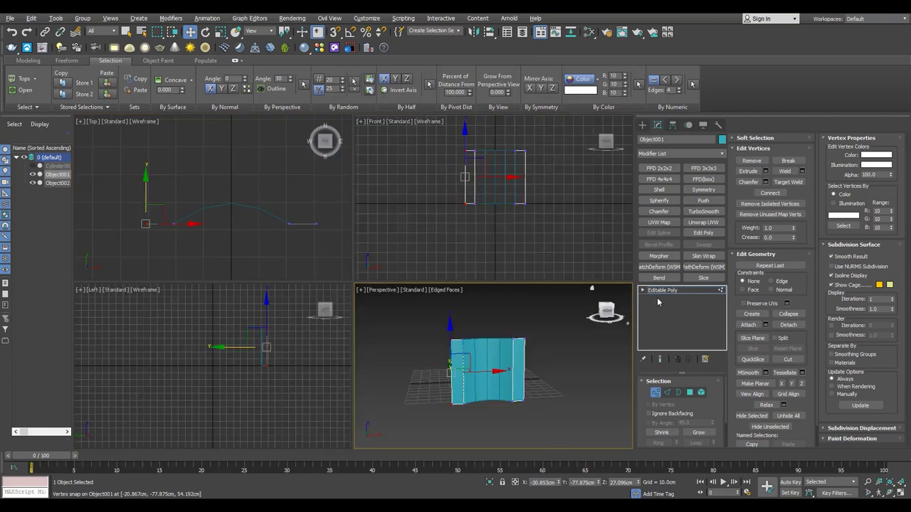
pyautogui.hotkey('alt', 'w')
# Colour the centre piece black and attach it to Object001.
pyautogui.click(722, 139)
pyautogui.click(478, 307)
pyautogui.moveTo(498, 333); pyautogui.dragTo(497, 329, button='middle')
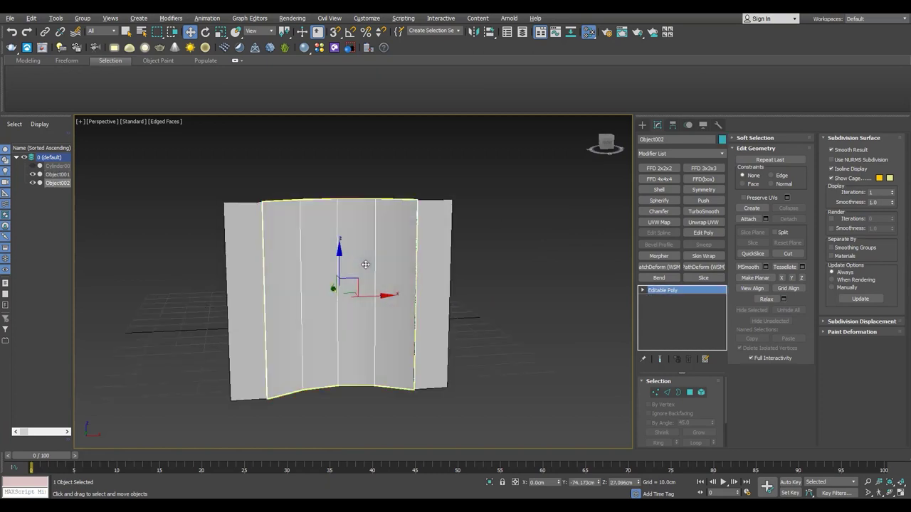
pyautogui.click(468, 296)
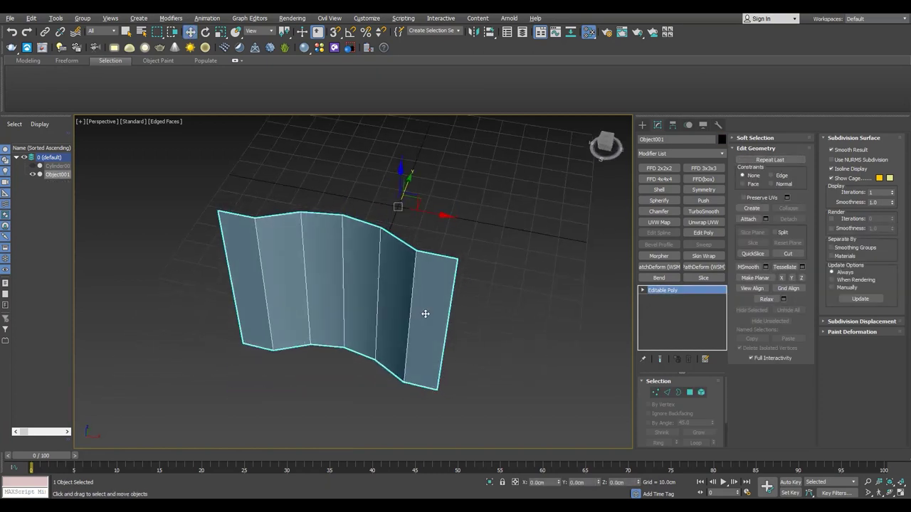
# Move Object001's middle vertices in Front view to peak the top edge, then check in Perspective.
pyautogui.press('1')
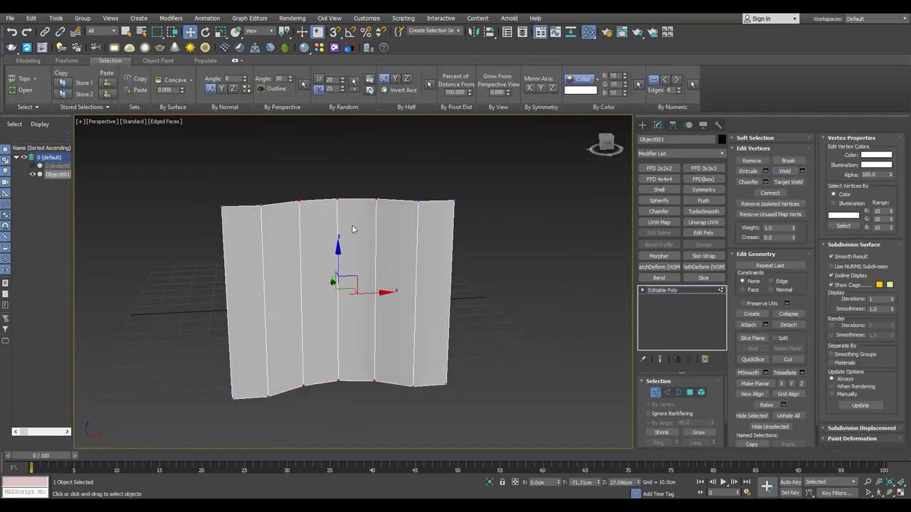
pyautogui.press('f')
pyautogui.scroll(1, 363, 198)
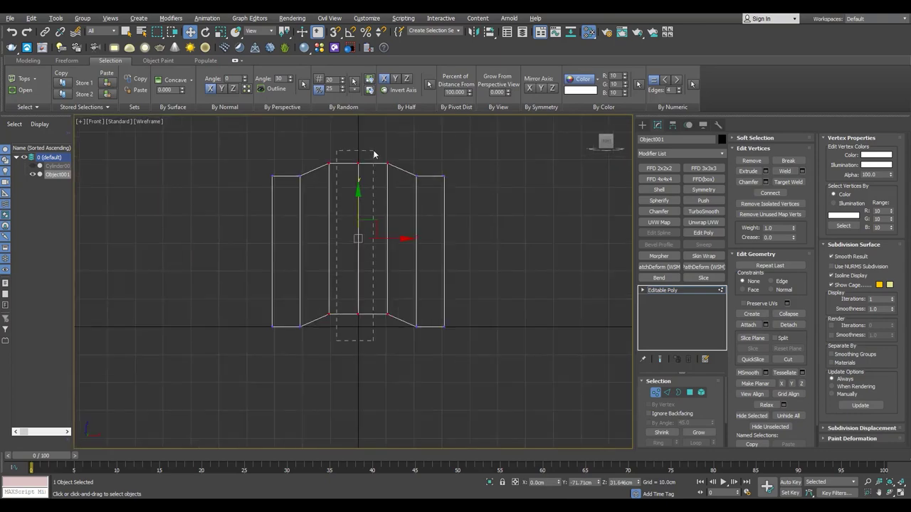
pyautogui.scroll(2, 357, 222)
pyautogui.hotkey('alt', 'w')
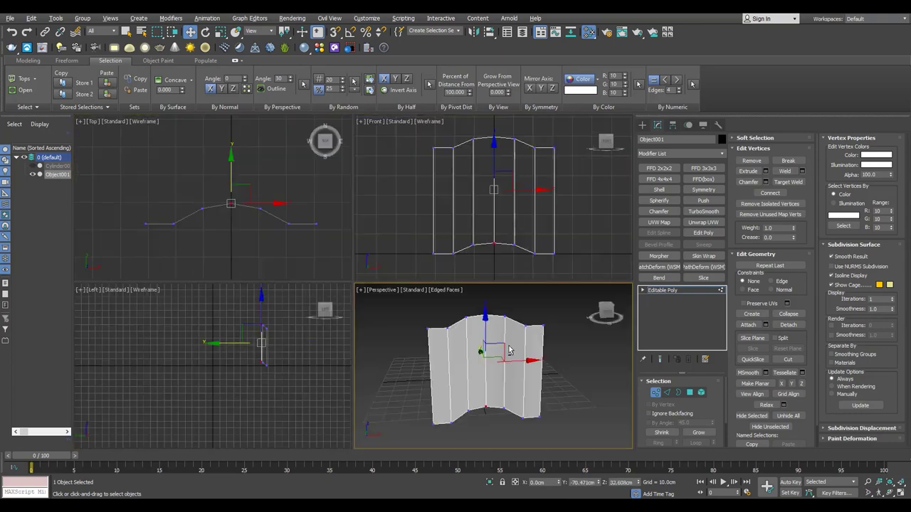
pyautogui.hotkey('alt', 'w')
pyautogui.moveTo(498, 326)
pyautogui.keyDown('alt'); pyautogui.mouseDown(button='middle')
pyautogui.moveTo(356, 329)
pyautogui.moveTo(443, 317)
pyautogui.moveTo(425, 322)
pyautogui.mouseUp(button='middle'); pyautogui.keyUp('alt')
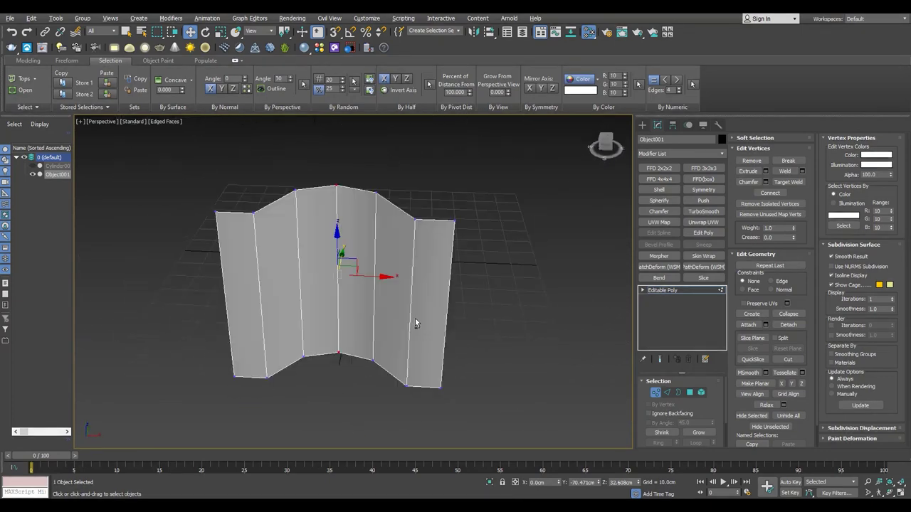
# Shift-rotate Object001 by -45° in Top view, making 7 copies.
pyautogui.press('1')
pyautogui.press('t')
pyautogui.press('e')
pyautogui.moveTo(271, 226); pyautogui.dragTo(319, 230, button='middle')
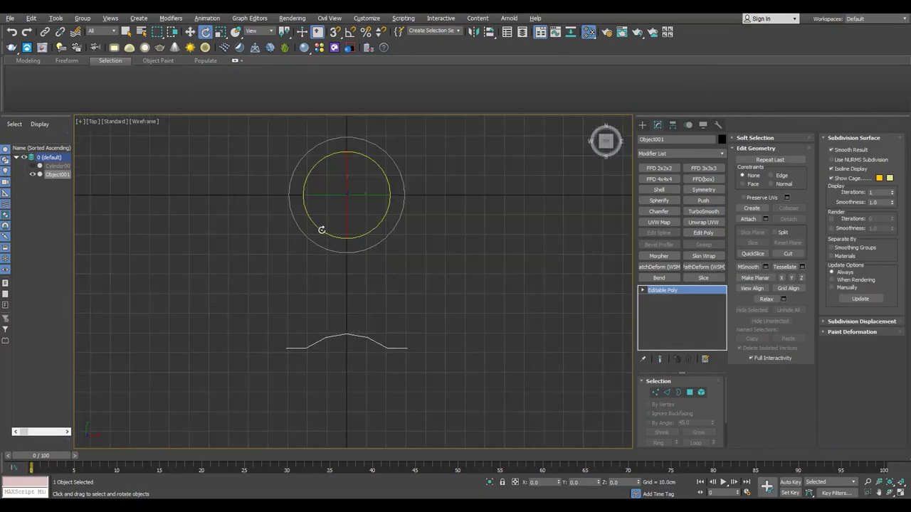
pyautogui.moveTo(319, 230)
pyautogui.keyDown('shift'); pyautogui.mouseDown()
pyautogui.moveTo(291, 222)
pyautogui.moveTo(307, 224)
pyautogui.mouseUp(); pyautogui.keyUp('shift')
pyautogui.click(415, 291)
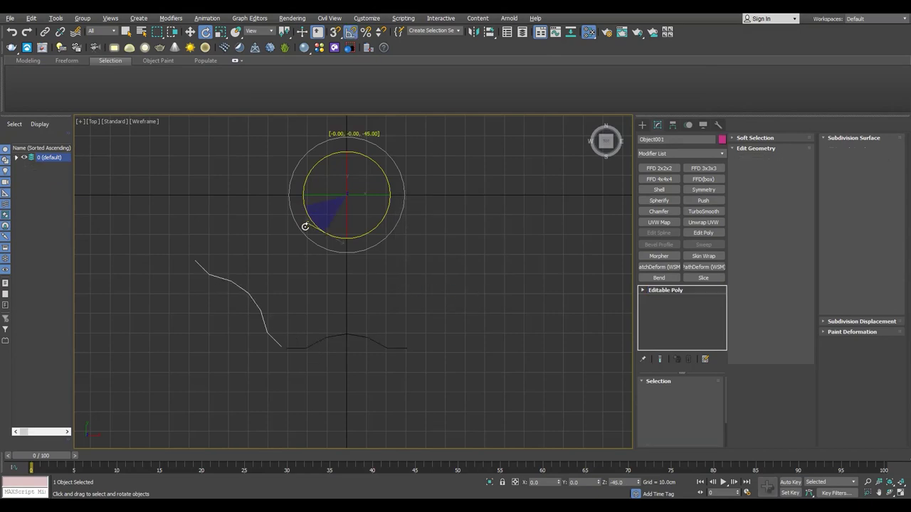
pyautogui.click(456, 296)
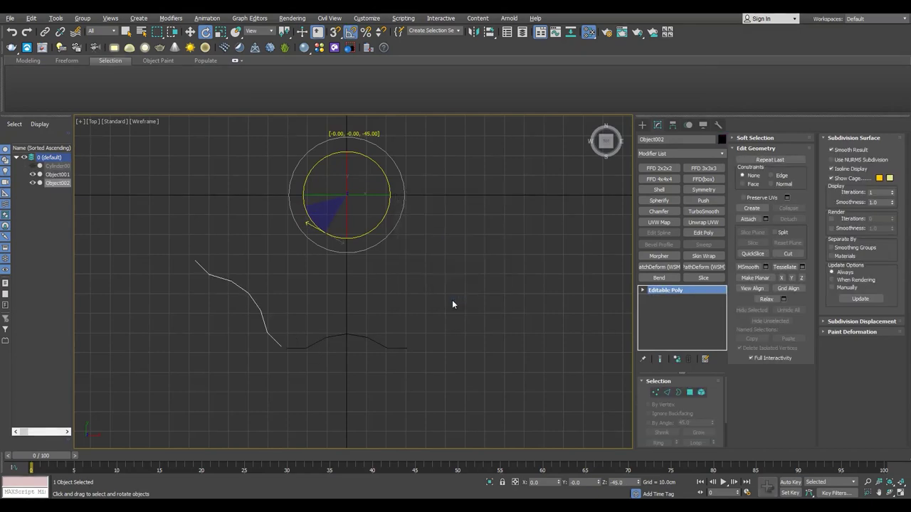
# Inspect the ring in Perspective and reselect the first wall piece, Object001.
pyautogui.press('p')
pyautogui.press('F3')
pyautogui.press('2')
pyautogui.click(231, 287)
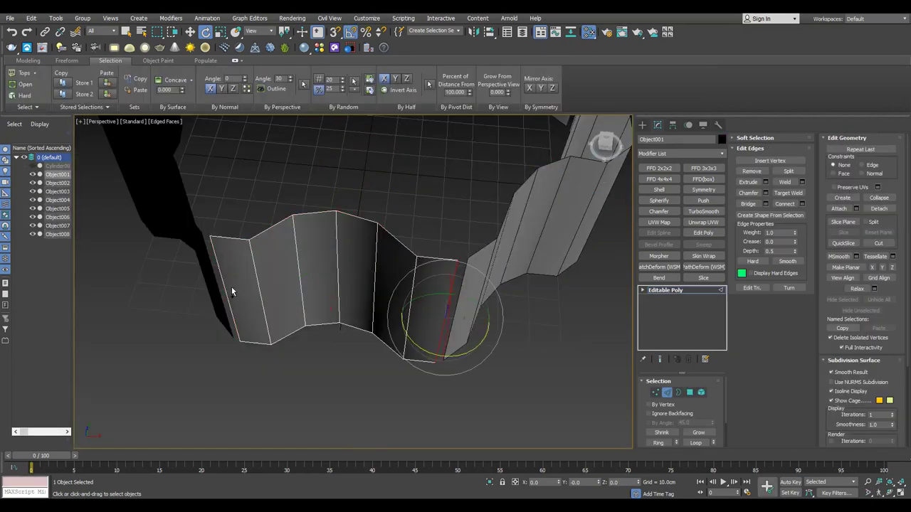
pyautogui.click(654, 395)
pyautogui.scroll(5, 389, 331)
pyautogui.press('1')
pyautogui.scroll(-5, 355, 306)
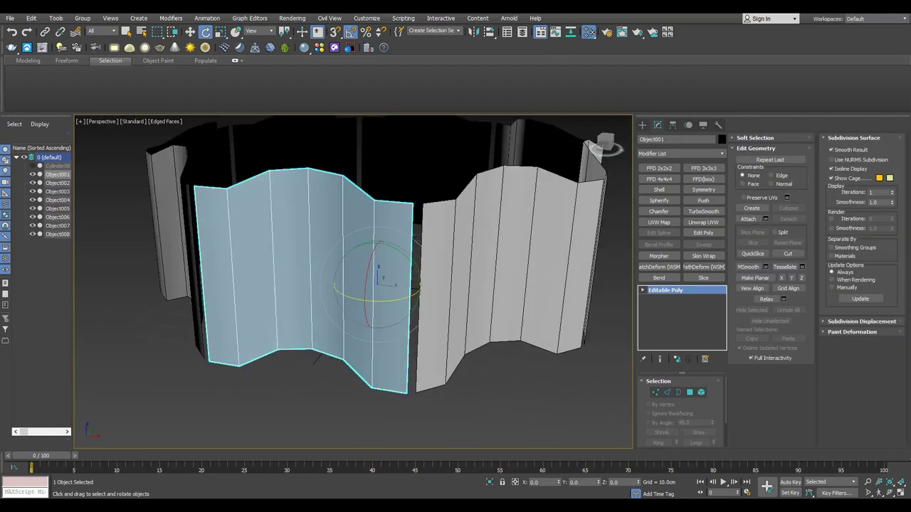
pyautogui.scroll(-3, 318, 284)
pyautogui.scroll(2, 317, 284)
pyautogui.scroll(2, 317, 285)
pyautogui.press('q')
pyautogui.click(355, 278)
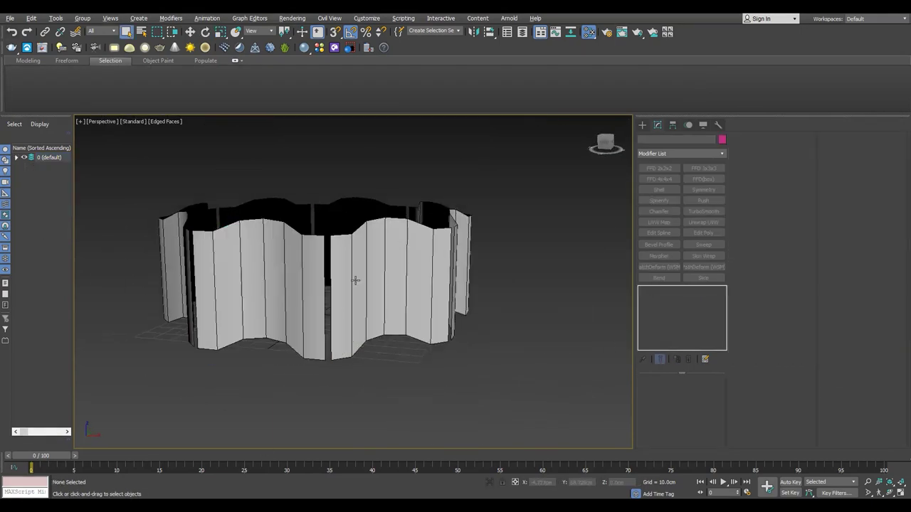
pyautogui.click(244, 258)
# Select an edge on Object001 with Move active and zoom in on it.
pyautogui.press('2')
pyautogui.scroll(3, 295, 228)
pyautogui.click(294, 228)
pyautogui.press('w')
pyautogui.moveTo(294, 227)
pyautogui.keyDown('alt'); pyautogui.mouseDown(button='middle')
pyautogui.moveTo(398, 241)
pyautogui.moveTo(299, 214)
pyautogui.mouseUp(button='middle'); pyautogui.keyUp('alt')
pyautogui.scroll(3, 355, 242)
pyautogui.scroll(1, 403, 242)
pyautogui.scroll(-5, 344, 239)
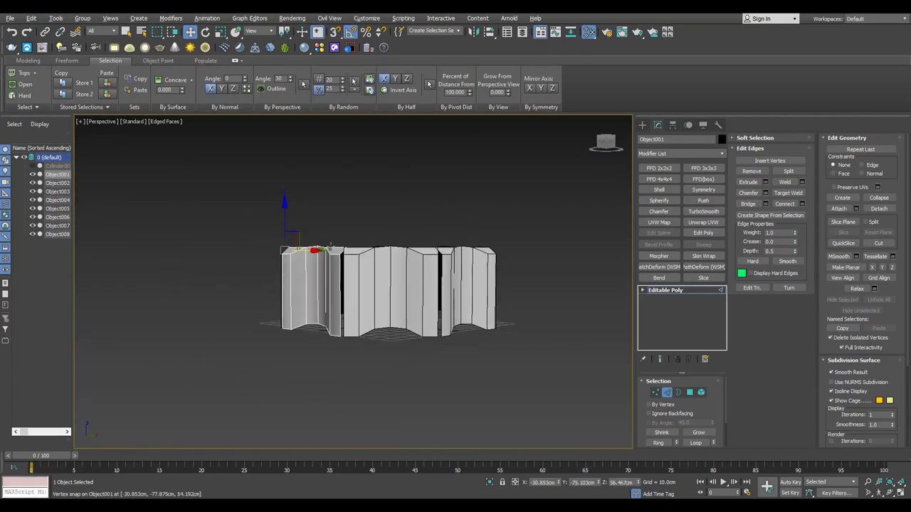
pyautogui.scroll(3, 299, 235)
pyautogui.scroll(1, 271, 275)
# Select the piece's top-centre vertex in Front view and review it in Perspective.
pyautogui.hotkey('alt', 'w')
pyautogui.hotkey('alt', 'w')
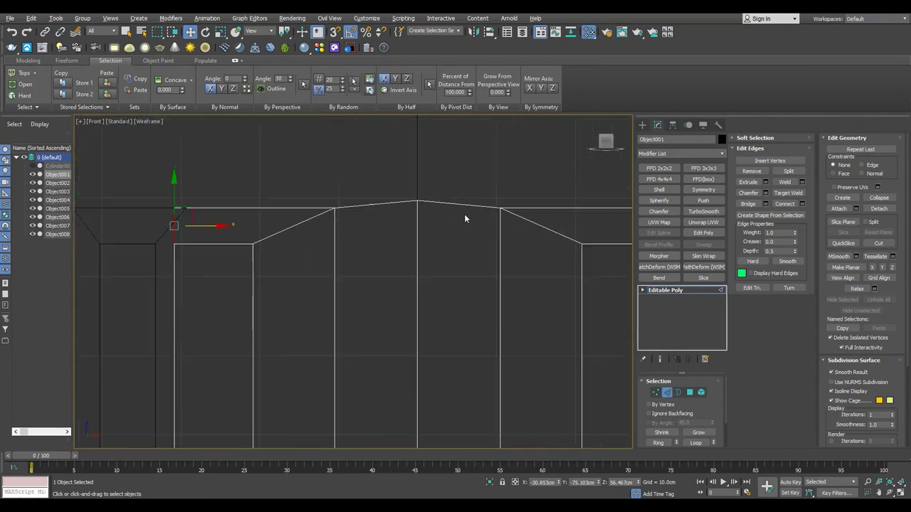
pyautogui.press('1')
pyautogui.click(426, 206)
pyautogui.scroll(2, 404, 188)
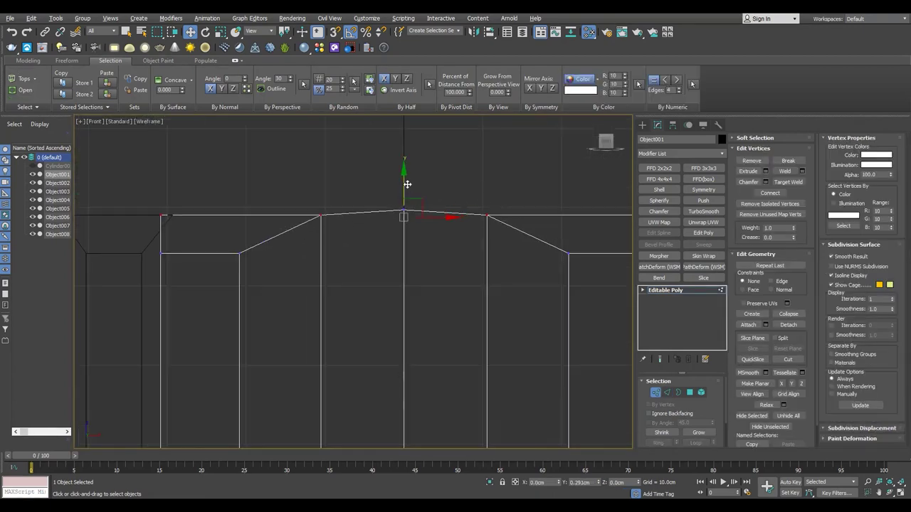
pyautogui.press('p')
pyautogui.scroll(2, 358, 244)
pyautogui.keyDown('alt'); pyautogui.moveTo(358, 244); pyautogui.dragTo(345, 208, button='middle'); pyautogui.keyUp('alt')
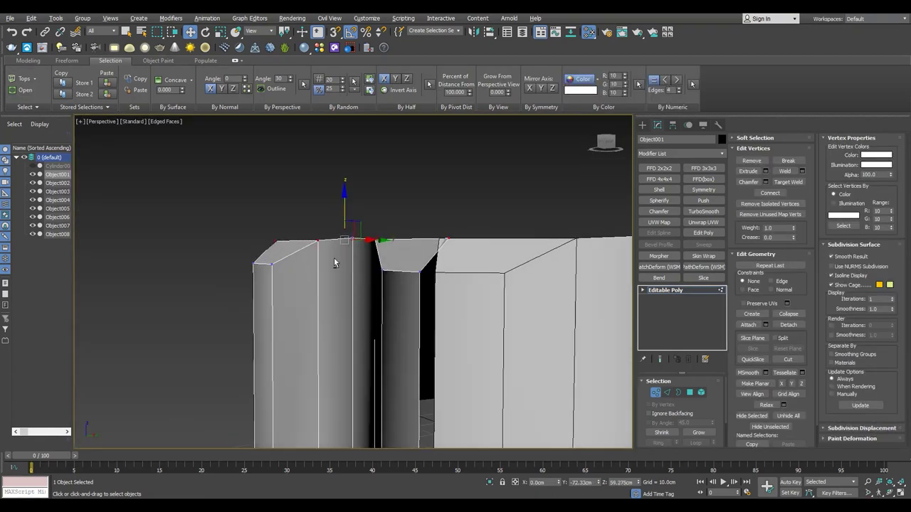
pyautogui.press('F4')
pyautogui.moveTo(336, 256)
pyautogui.keyDown('alt'); pyautogui.mouseDown(button='middle')
pyautogui.moveTo(384, 286)
pyautogui.moveTo(332, 250)
pyautogui.moveTo(396, 295)
pyautogui.mouseUp(button='middle'); pyautogui.keyUp('alt')
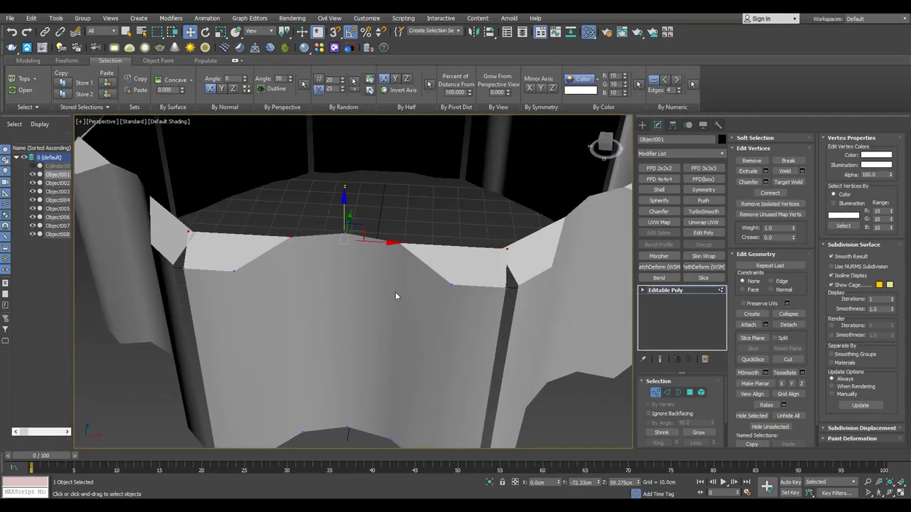
# Return to vertex level with edges shown and make the Front view active.
pyautogui.press('4')
pyautogui.scroll(-2, 396, 296)
pyautogui.scroll(-2, 396, 296)
pyautogui.scroll(3, 396, 296)
pyautogui.press('4')
pyautogui.scroll(-3, 298, 308)
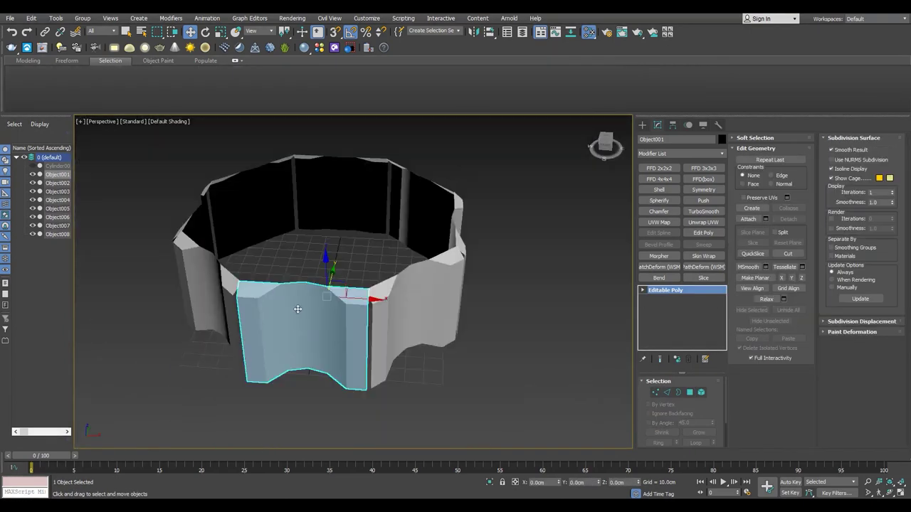
pyautogui.scroll(5, 297, 309)
pyautogui.press('F4')
pyautogui.press('1')
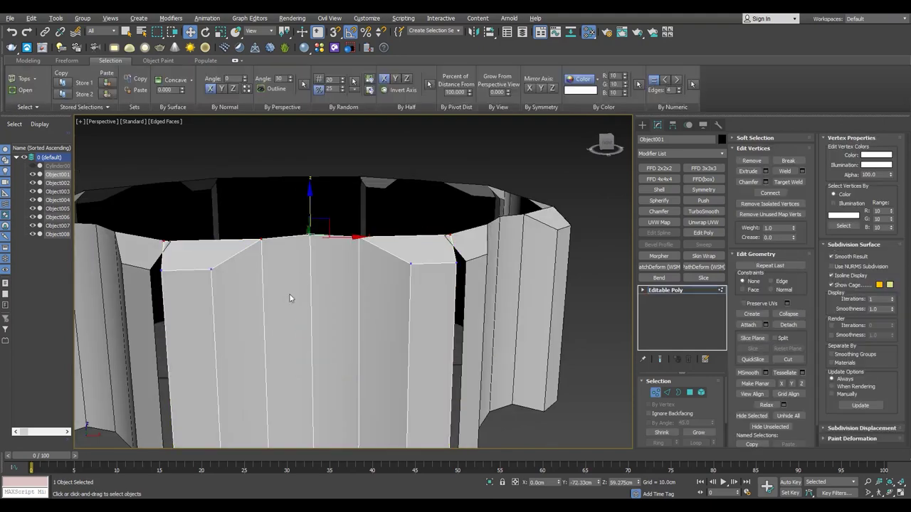
pyautogui.hotkey('alt', 'w')
pyautogui.rightClick(496, 187)
pyautogui.hotkey('alt', 'w')
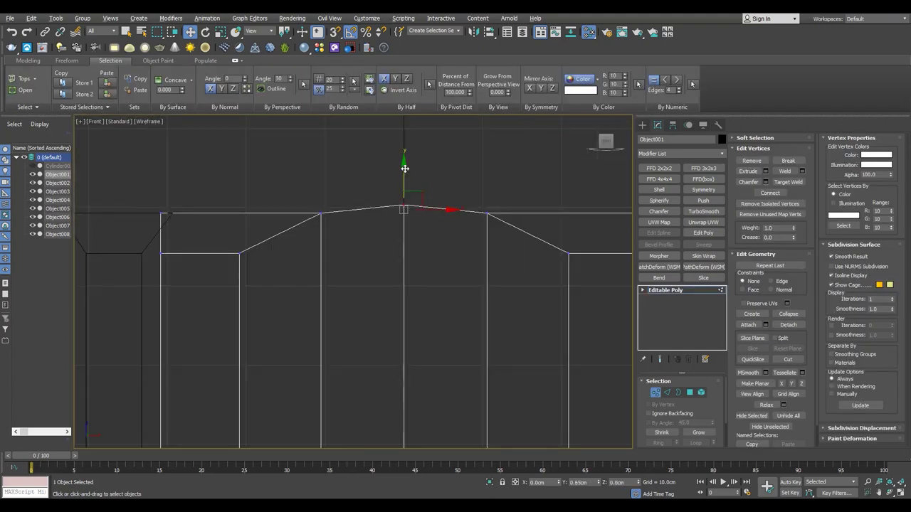
pyautogui.hotkey('alt', 'w')
pyautogui.hotkey('alt', 'w')
pyautogui.scroll(-3, 289, 236)
# Attach all the other pleat pieces to Object001.
pyautogui.press('1')
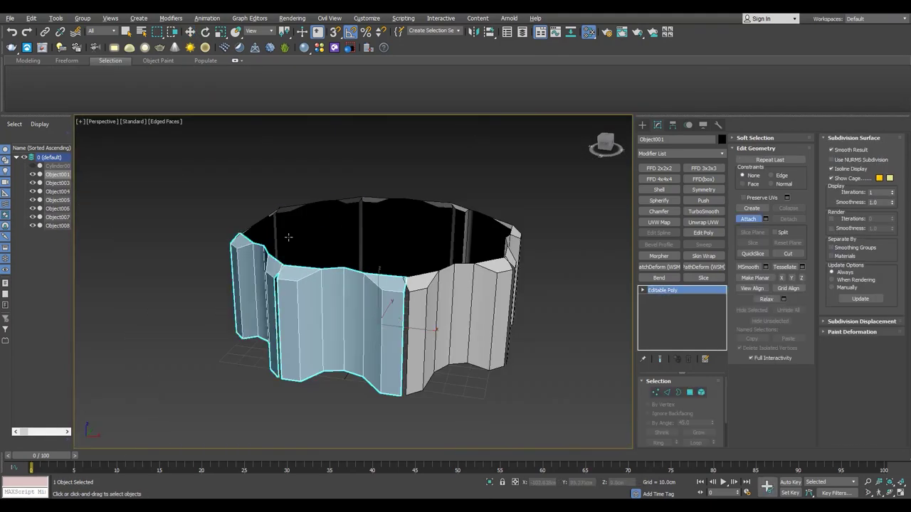
pyautogui.click(420, 320)
pyautogui.click(470, 313)
pyautogui.click(509, 299)
# Weld Object001's vertices with a 5.0cm threshold, reducing them from 128 to 104.
pyautogui.press('3')
pyautogui.press('z')
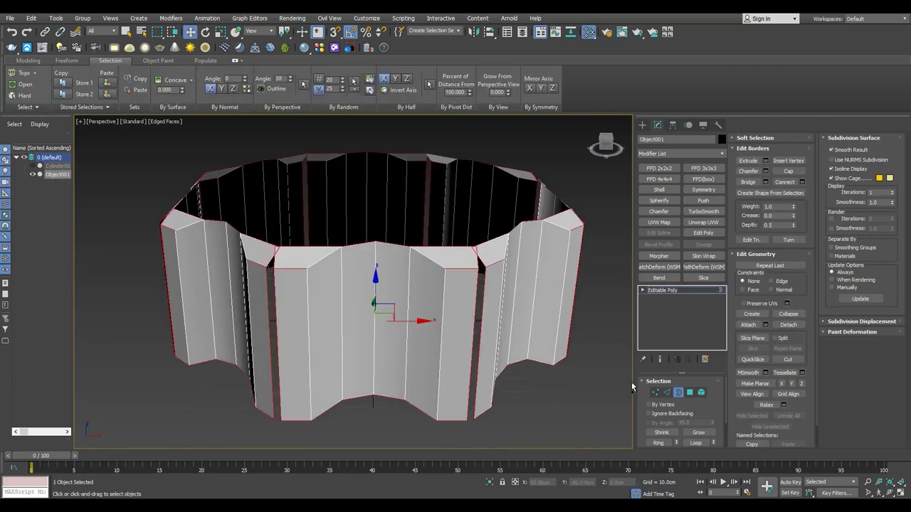
pyautogui.press('1')
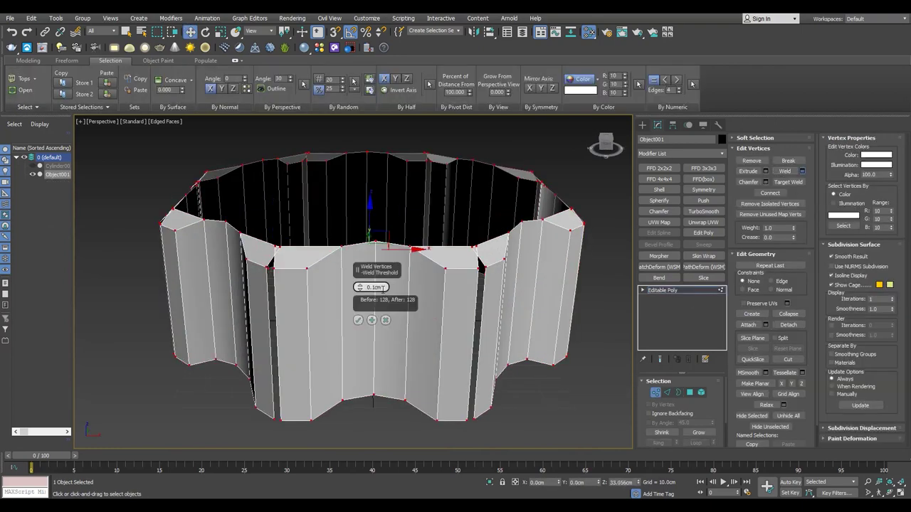
pyautogui.doubleClick(383, 287)
pyautogui.write('5')
pyautogui.press('Return')
pyautogui.click(358, 322)
pyautogui.keyDown('alt'); pyautogui.moveTo(358, 322); pyautogui.dragTo(425, 337, button='middle'); pyautogui.keyUp('alt')
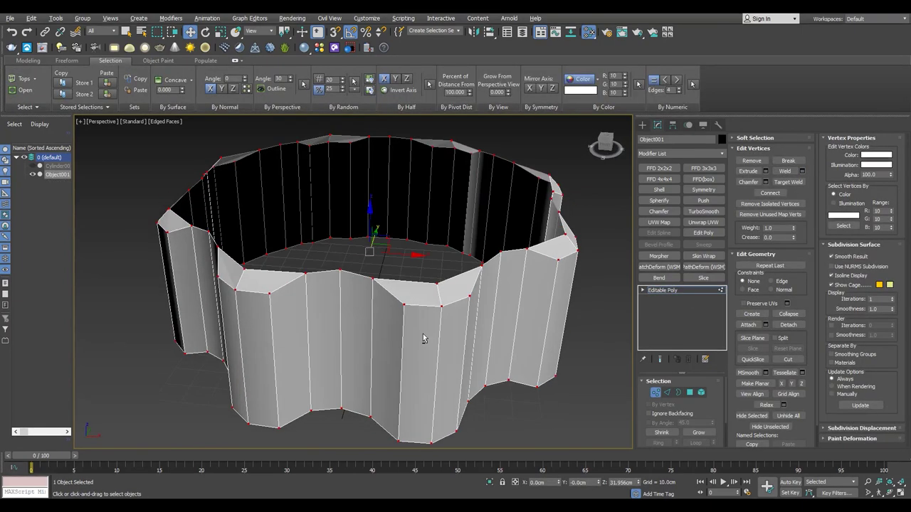
# At edge level, orbit around the ring to check the welded seams.
pyautogui.press('2')
pyautogui.keyDown('alt'); pyautogui.moveTo(239, 325); pyautogui.dragTo(400, 299, button='middle'); pyautogui.keyUp('alt')
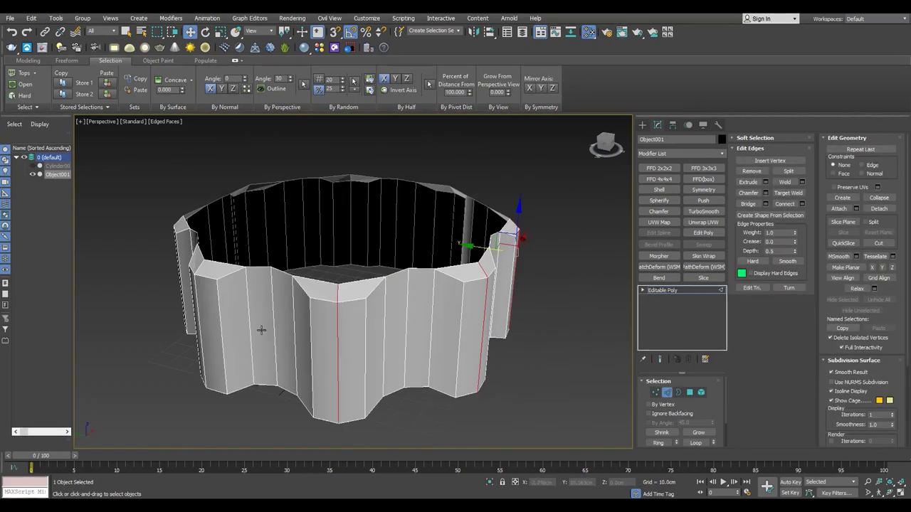
pyautogui.keyDown('alt'); pyautogui.moveTo(261, 329); pyautogui.dragTo(348, 395, button='middle'); pyautogui.keyUp('alt')
pyautogui.keyDown('alt'); pyautogui.moveTo(182, 379); pyautogui.dragTo(387, 329, button='middle'); pyautogui.keyUp('alt')
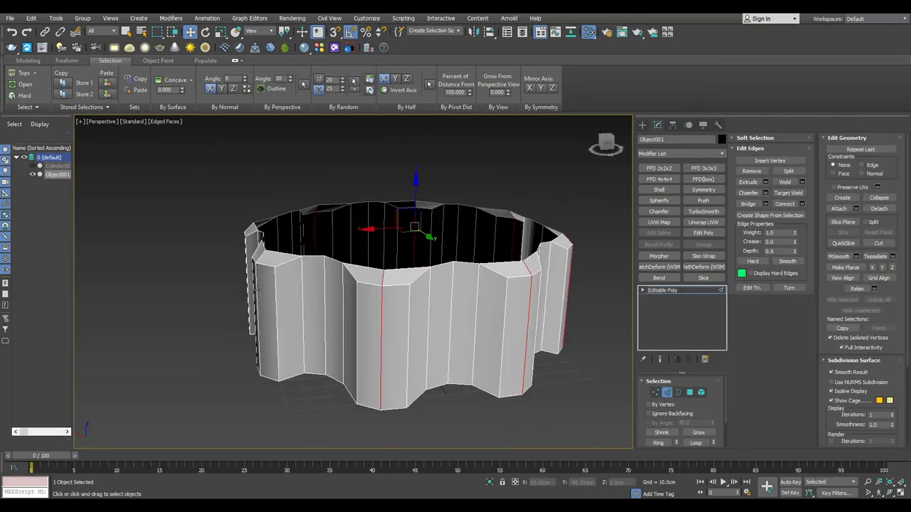
pyautogui.keyDown('alt'); pyautogui.moveTo(257, 290); pyautogui.dragTo(343, 320, button='middle'); pyautogui.keyUp('alt')
pyautogui.scroll(-5, 354, 319)
pyautogui.scroll(8, 323, 290)
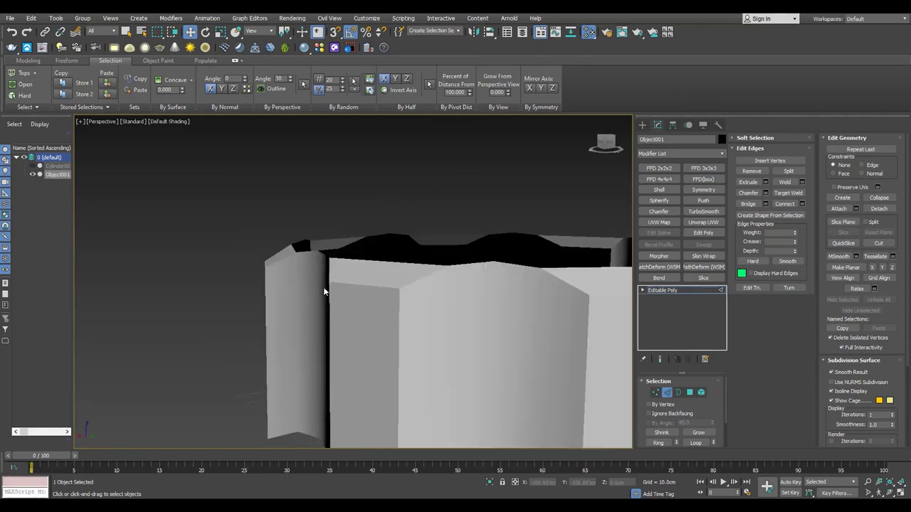
pyautogui.scroll(-5, 323, 290)
# Select the top opening's border and scale it inward into a rim.
pyautogui.press('3')
pyautogui.click(532, 290)
pyautogui.press('r')
pyautogui.keyDown('shift'); pyautogui.moveTo(454, 253); pyautogui.dragTo(459, 265); pyautogui.keyUp('shift')
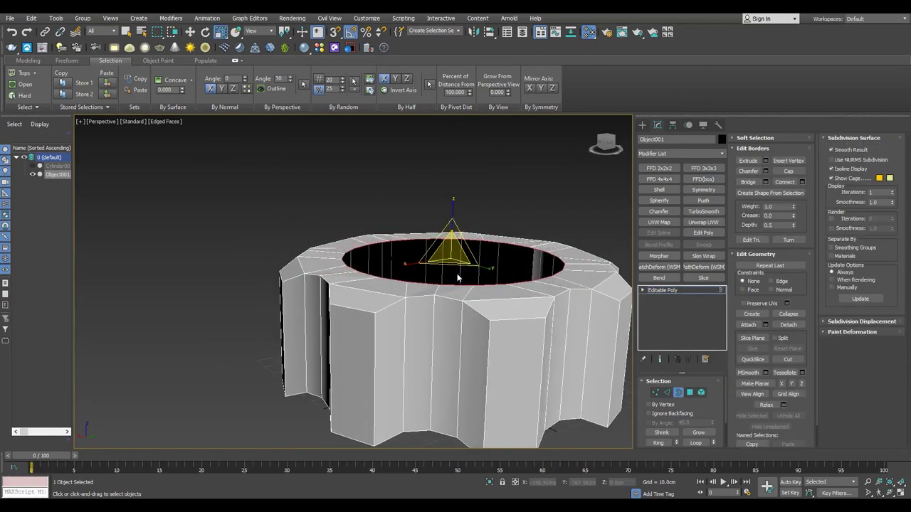
pyautogui.scroll(3, 456, 278)
pyautogui.keyDown('alt'); pyautogui.moveTo(387, 298); pyautogui.dragTo(386, 327, button='middle'); pyautogui.keyUp('alt')
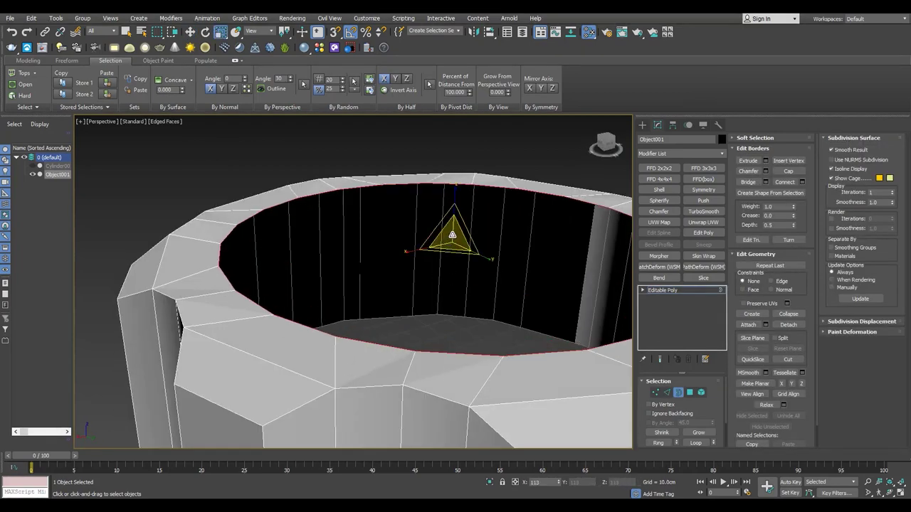
pyautogui.scroll(-3, 452, 235)
# Raise the top border upward in the Front view to form a new ring of the dome.
pyautogui.press('w')
pyautogui.hotkey('alt', 'w')
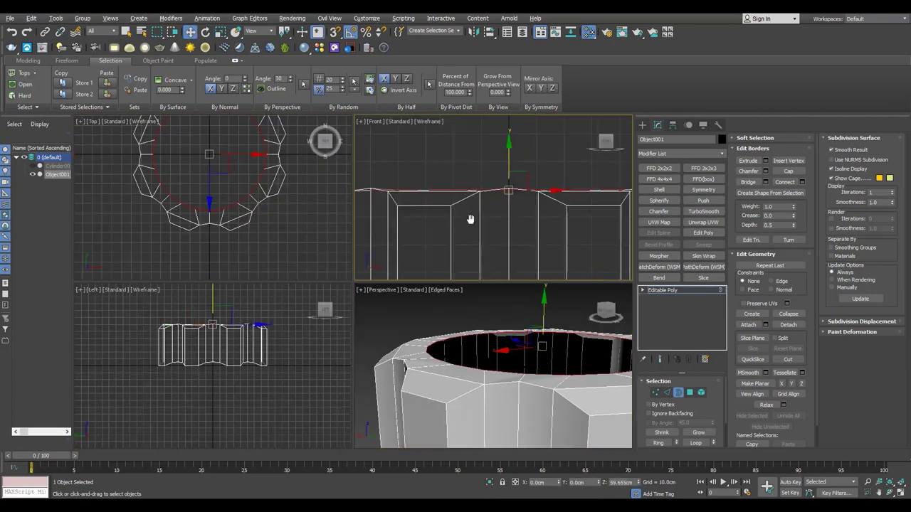
pyautogui.hotkey('alt', 'w')
pyautogui.moveTo(469, 219); pyautogui.dragTo(360, 256, button='middle')
pyautogui.scroll(2, 330, 262)
pyautogui.press('F3')
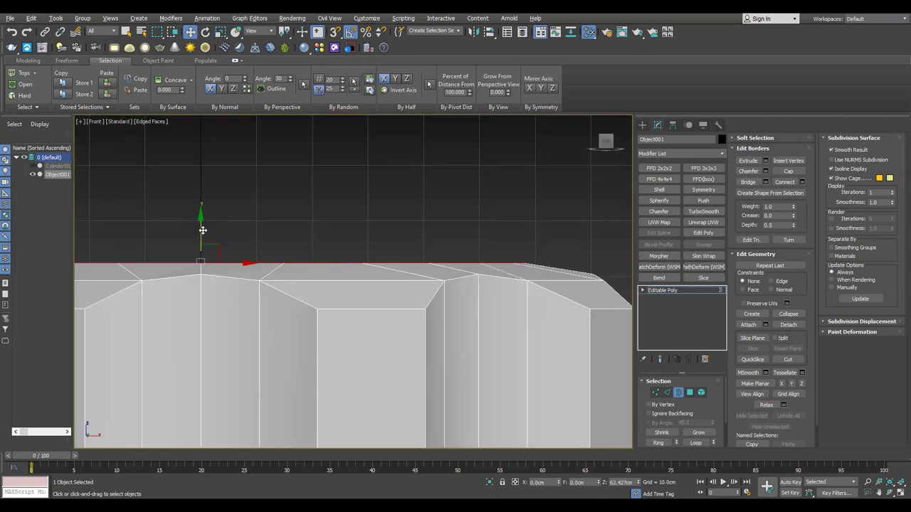
pyautogui.press('p')
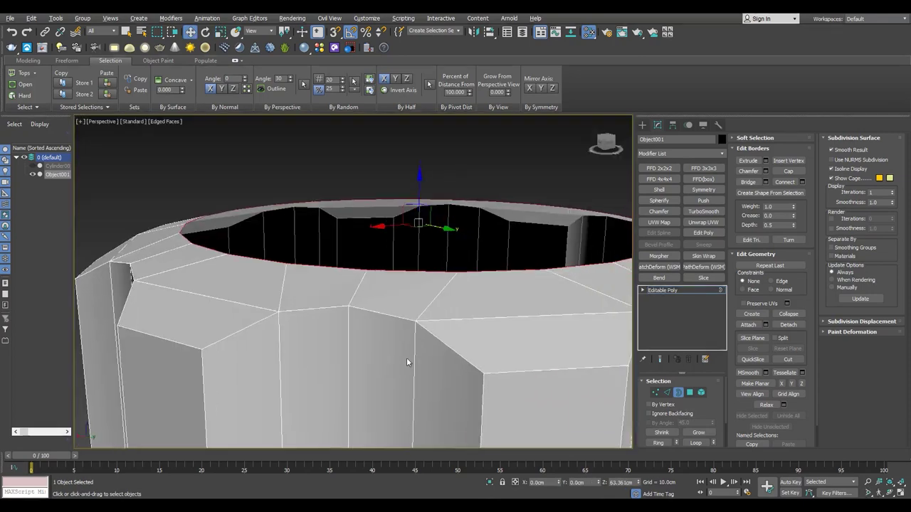
pyautogui.press('r')
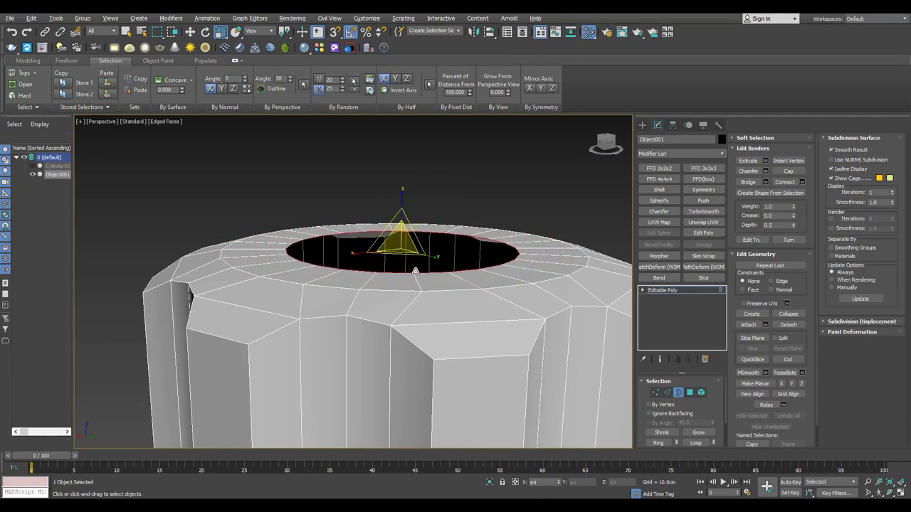
pyautogui.press('f')
pyautogui.press('w')
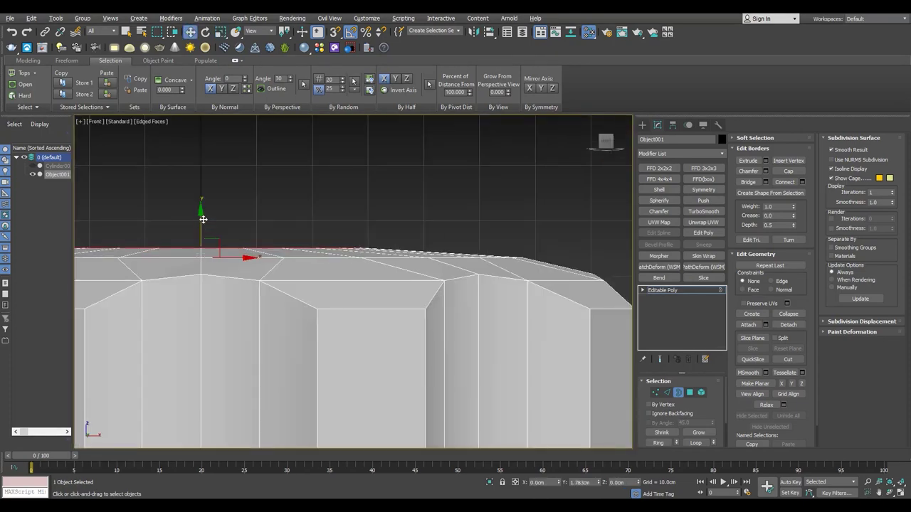
pyautogui.hotkey('alt', 'w')
pyautogui.hotkey('alt', 'w')
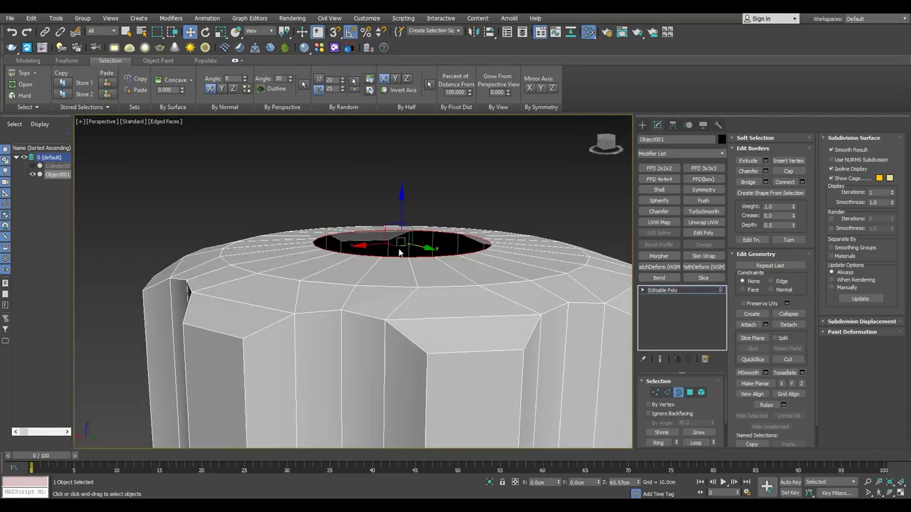
pyautogui.keyDown('alt'); pyautogui.moveTo(403, 212); pyautogui.dragTo(302, 266, button='middle'); pyautogui.keyUp('alt')
# Select the edge loop running around the dome.
pyautogui.press('2')
pyautogui.doubleClick(277, 283)
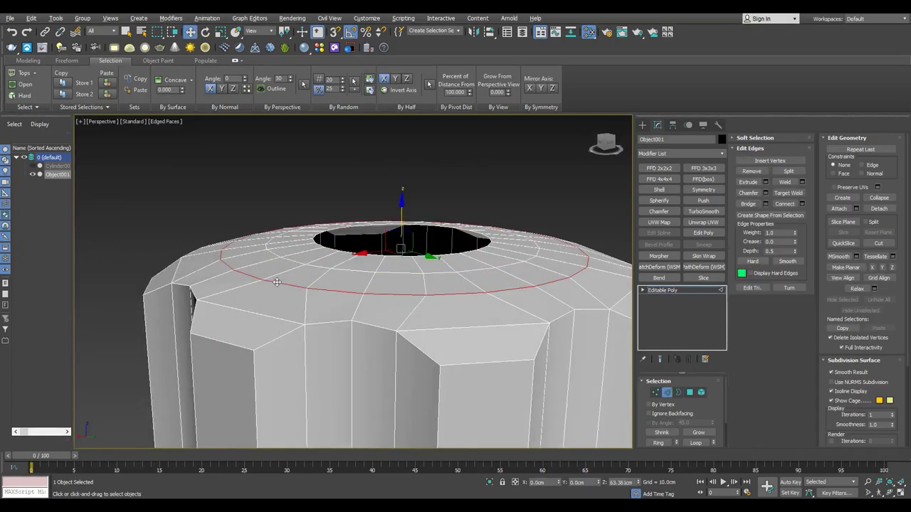
pyautogui.moveTo(307, 299)
pyautogui.keyDown('alt'); pyautogui.mouseDown(button='middle')
pyautogui.moveTo(334, 270)
pyautogui.moveTo(396, 281)
pyautogui.moveTo(356, 299)
pyautogui.mouseUp(button='middle'); pyautogui.keyUp('alt')
pyautogui.scroll(-4, 356, 277)
pyautogui.scroll(4, 370, 277)
# Select the top-ring polygons around the opening and grow the selection by one ring.
pyautogui.press('4')
pyautogui.hotkey('ctrl', 'a')
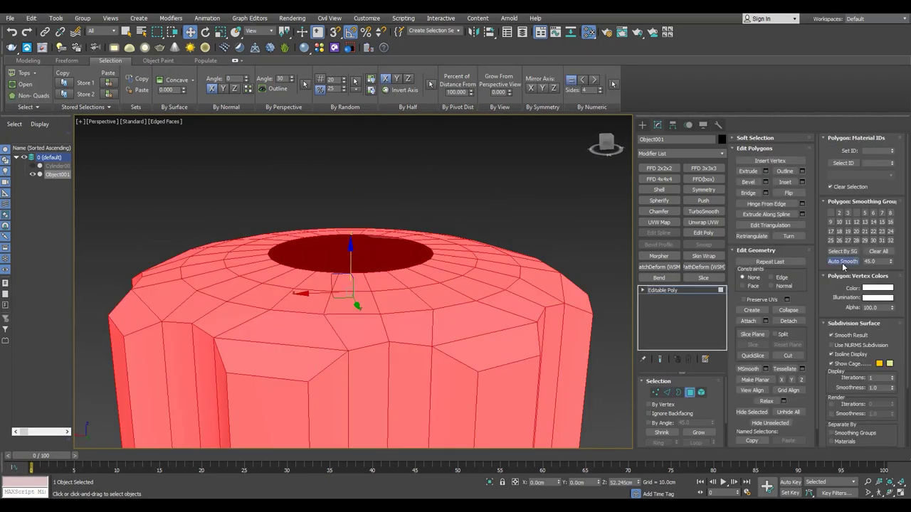
pyautogui.click(396, 346)
pyautogui.moveTo(397, 346)
pyautogui.keyDown('alt'); pyautogui.mouseDown(button='middle')
pyautogui.moveTo(426, 375)
pyautogui.moveTo(364, 348)
pyautogui.mouseUp(button='middle'); pyautogui.keyUp('alt')
pyautogui.scroll(4, 340, 273)
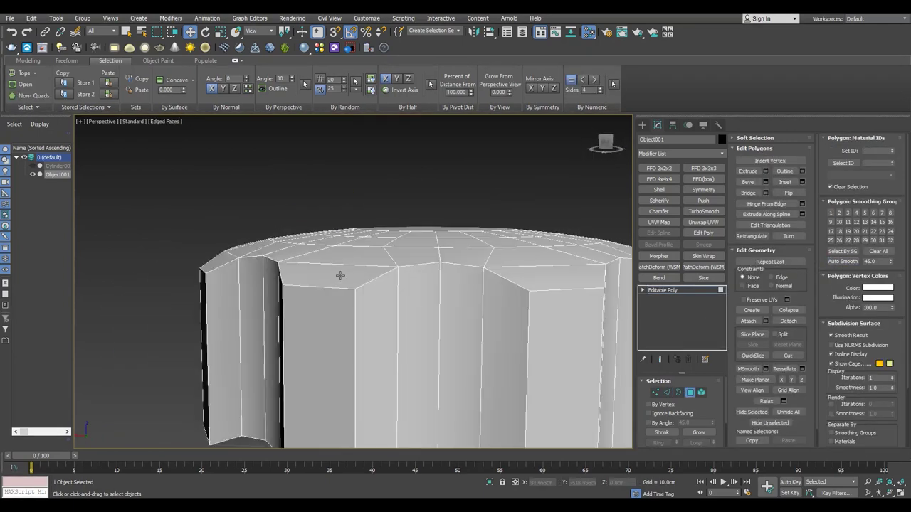
pyautogui.keyDown('alt'); pyautogui.moveTo(339, 272); pyautogui.dragTo(356, 254, button='middle'); pyautogui.keyUp('alt')
pyautogui.click(348, 238)
pyautogui.keyDown('alt'); pyautogui.moveTo(335, 285); pyautogui.dragTo(332, 240, button='middle'); pyautogui.keyUp('alt')
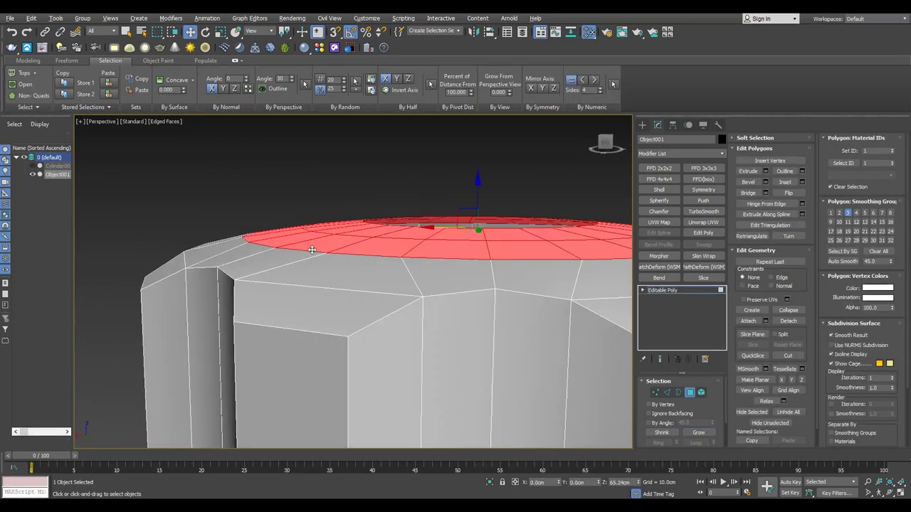
pyautogui.moveTo(480, 191)
pyautogui.keyDown('alt'); pyautogui.mouseDown(button='middle')
pyautogui.moveTo(275, 209)
pyautogui.moveTo(376, 238)
pyautogui.moveTo(295, 266)
pyautogui.moveTo(335, 264)
pyautogui.mouseUp(button='middle'); pyautogui.keyUp('alt')
pyautogui.hotkey('ctrl', 'z')
pyautogui.hotkey('ctrl', 'z')
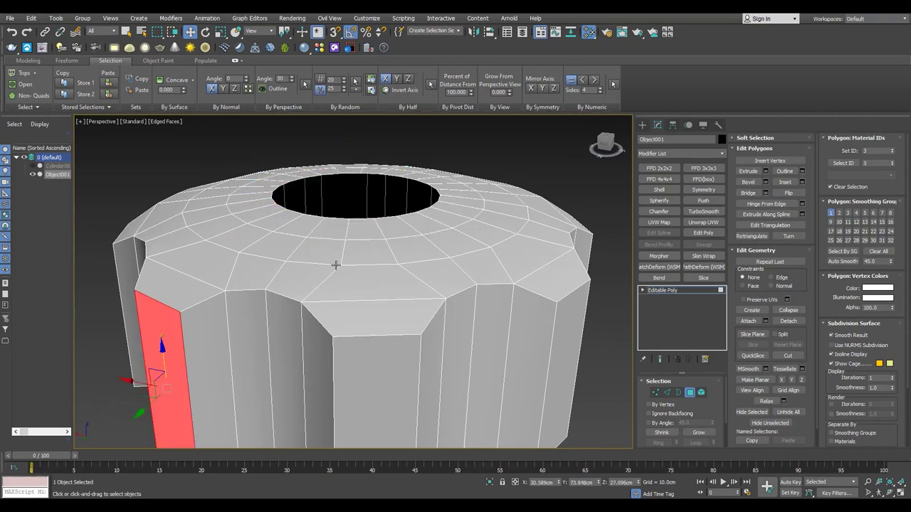
pyautogui.hotkey('ctrl', 'y')
pyautogui.hotkey('ctrl', 'y')
pyautogui.click(701, 432)
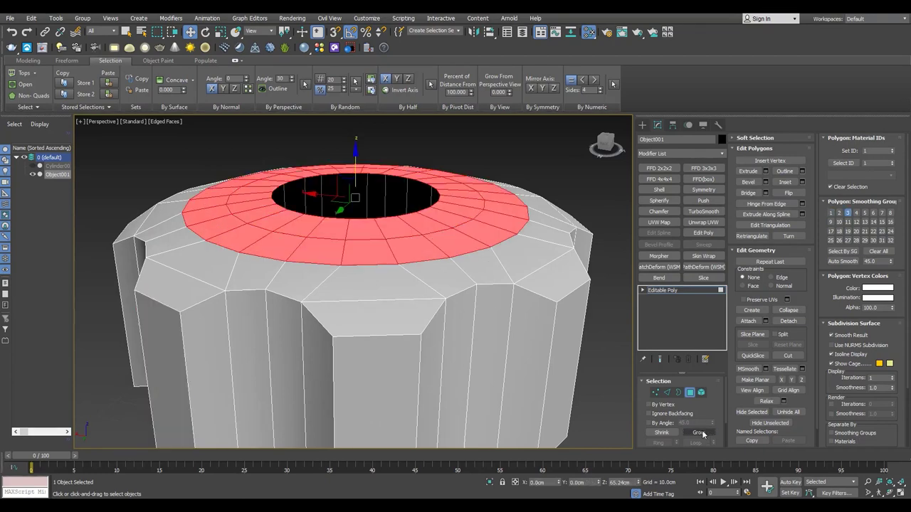
# Delete the selected top faces, leaving the pleated object open on top.
pyautogui.press('Delete')
pyautogui.press('2')
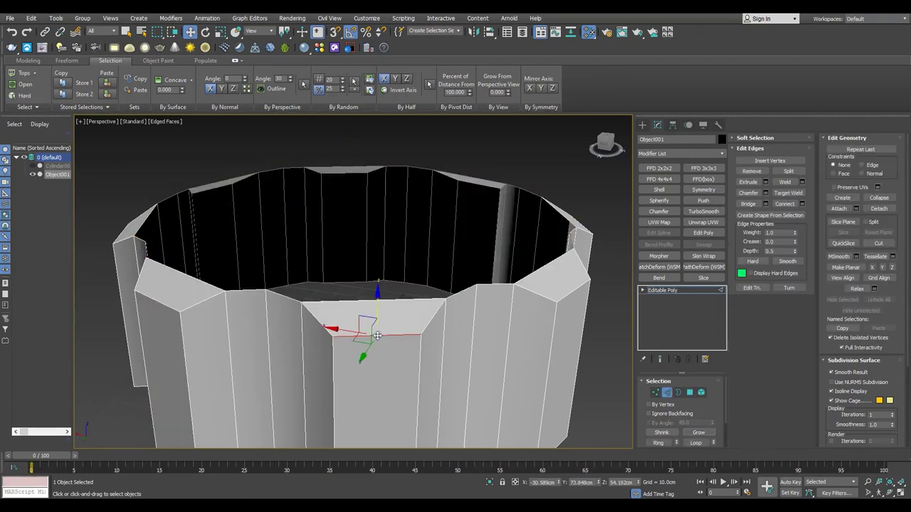
pyautogui.moveTo(370, 299)
pyautogui.keyDown('alt'); pyautogui.mouseDown(button='middle')
pyautogui.moveTo(306, 271)
pyautogui.moveTo(463, 258)
pyautogui.mouseUp(button='middle'); pyautogui.keyUp('alt')
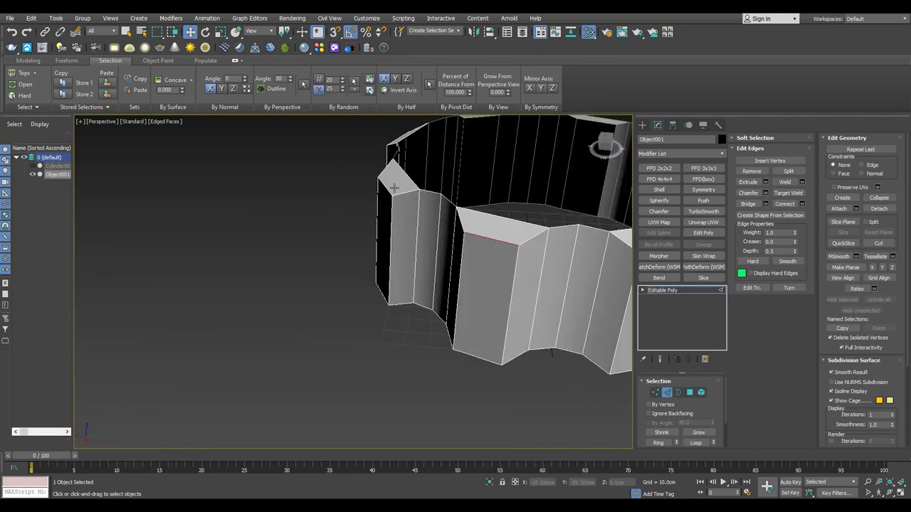
pyautogui.keyDown('alt'); pyautogui.moveTo(393, 187); pyautogui.dragTo(496, 350, button='middle'); pyautogui.keyUp('alt')
pyautogui.scroll(-3, 496, 350)
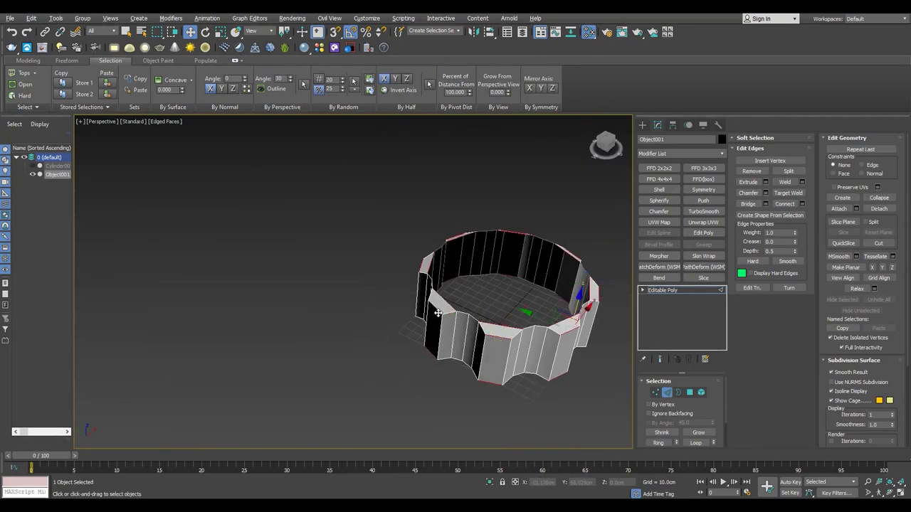
pyautogui.moveTo(438, 313)
pyautogui.keyDown('alt'); pyautogui.mouseDown(button='middle')
pyautogui.moveTo(399, 285)
pyautogui.moveTo(377, 306)
pyautogui.mouseUp(button='middle'); pyautogui.keyUp('alt')
pyautogui.scroll(3, 384, 274)
pyautogui.scroll(2, 376, 266)
# Switch to Border level and select the open top rim.
pyautogui.press('3')
pyautogui.press('r')
pyautogui.moveTo(443, 202)
pyautogui.keyDown('alt'); pyautogui.mouseDown(button='middle')
pyautogui.moveTo(445, 214)
pyautogui.moveTo(448, 177)
pyautogui.mouseUp(button='middle'); pyautogui.keyUp('alt')
pyautogui.press('w')
pyautogui.scroll(3, 449, 166)
pyautogui.scroll(-5, 447, 177)
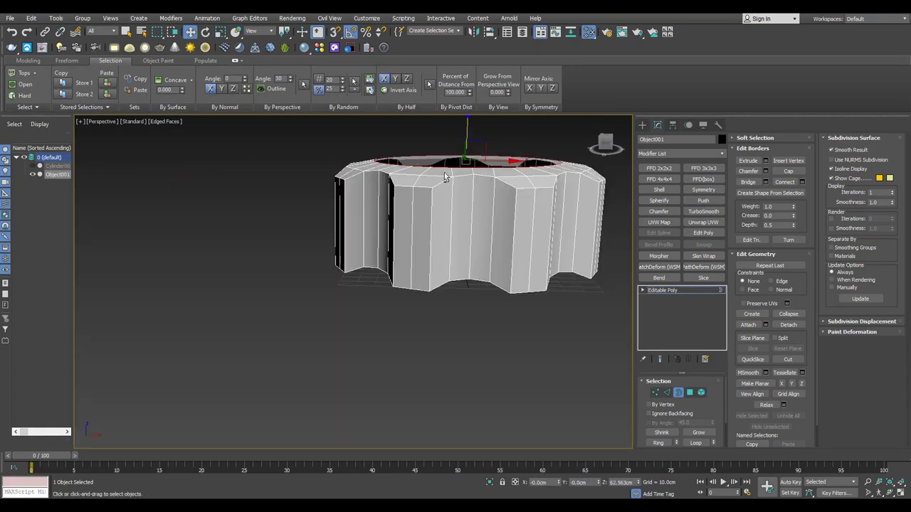
pyautogui.scroll(3, 508, 204)
# Scale the top border inward into concentric rings, checking them in Front and Perspective views.
pyautogui.scroll(2, 330, 146)
pyautogui.moveTo(330, 146)
pyautogui.keyDown('alt'); pyautogui.mouseDown(button='middle')
pyautogui.moveTo(393, 190)
pyautogui.moveTo(427, 246)
pyautogui.mouseUp(button='middle'); pyautogui.keyUp('alt')
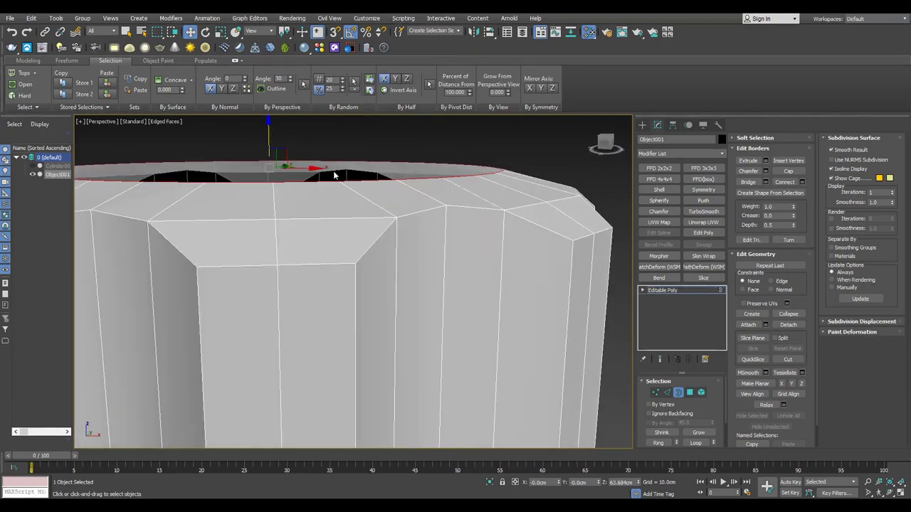
pyautogui.press('r')
pyautogui.press('f')
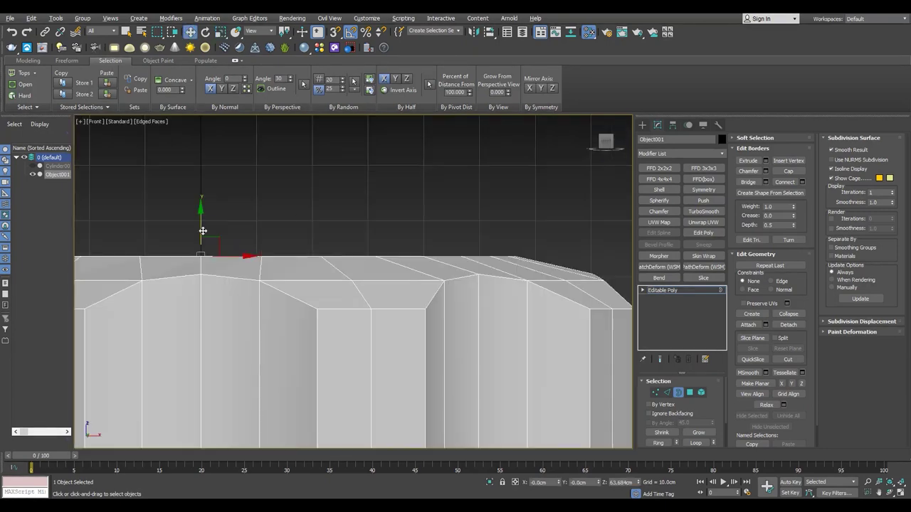
pyautogui.hotkey('alt', 'w')
pyautogui.hotkey('alt', 'w')
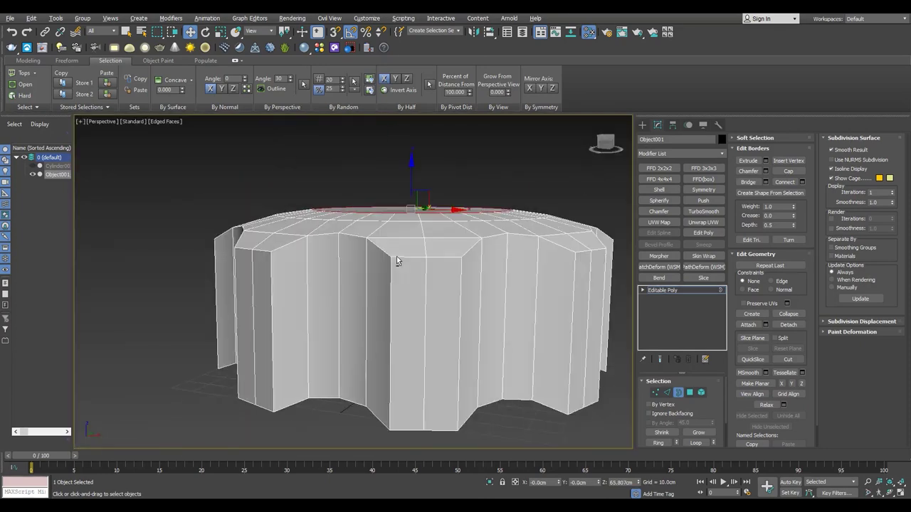
pyautogui.keyDown('alt'); pyautogui.moveTo(396, 257); pyautogui.dragTo(441, 253, button='middle'); pyautogui.keyUp('alt')
pyautogui.press('f')
pyautogui.press('p')
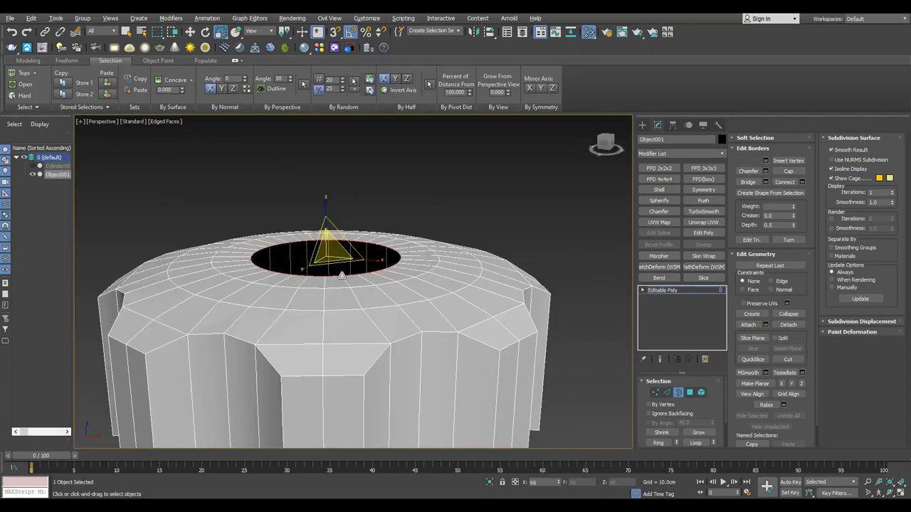
pyautogui.hotkey('alt', 'w')
pyautogui.hotkey('alt', 'w')
pyautogui.press('f')
pyautogui.moveTo(389, 254); pyautogui.dragTo(388, 269, button='middle')
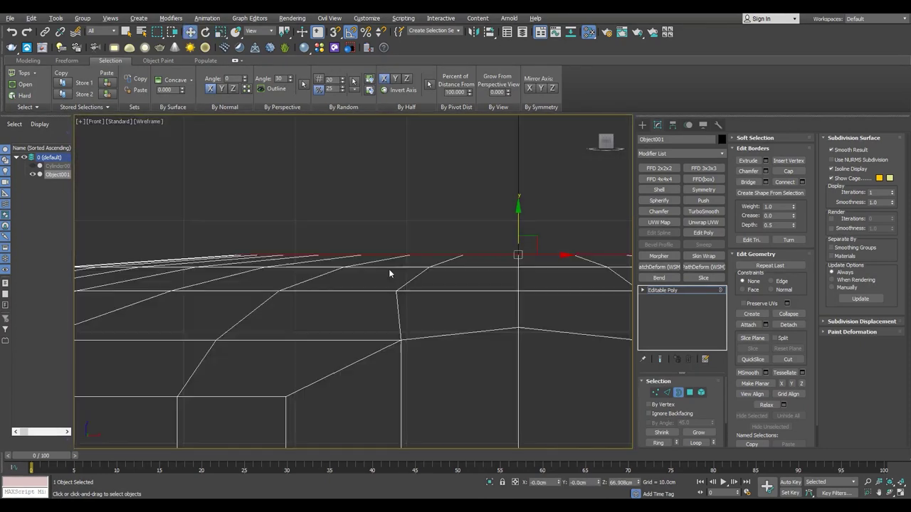
# Select the edge loop around the top in the Perspective view.
pyautogui.press('2')
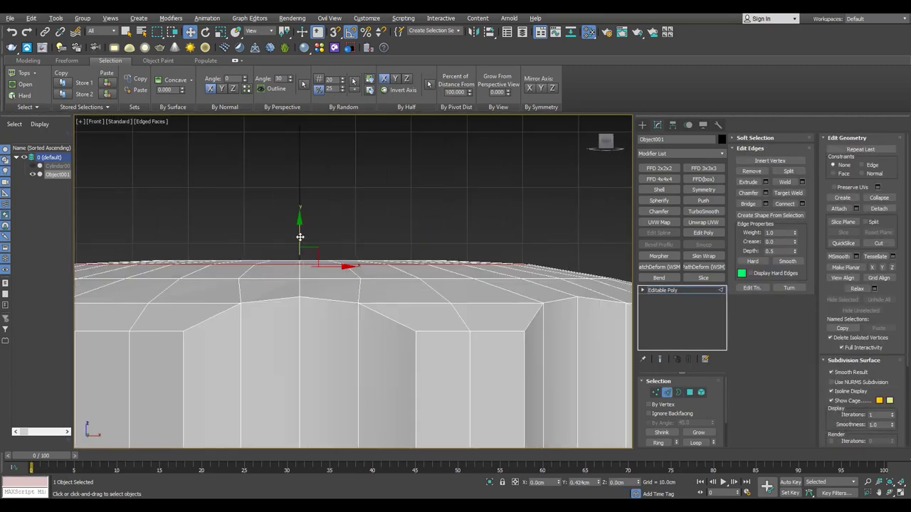
pyautogui.press('3')
pyautogui.scroll(-3, 307, 222)
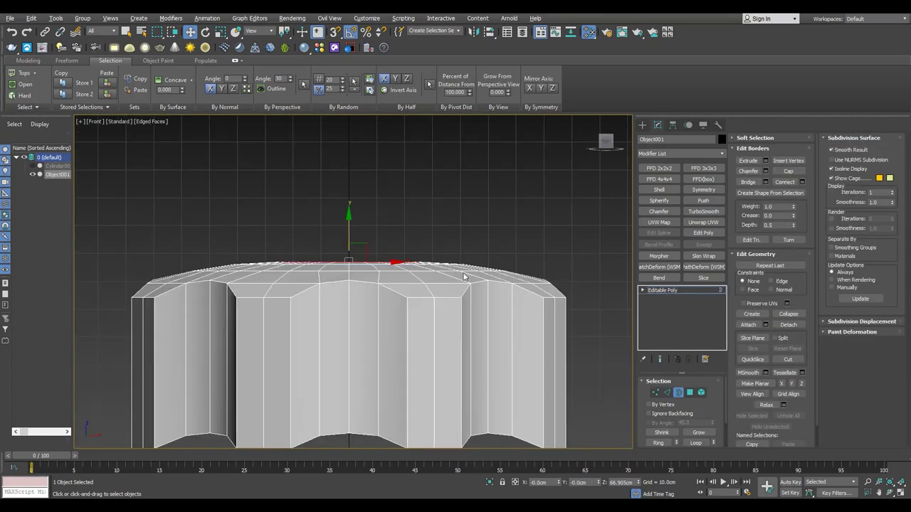
pyautogui.press('4')
pyautogui.press('p')
pyautogui.press('2')
pyautogui.doubleClick(336, 286)
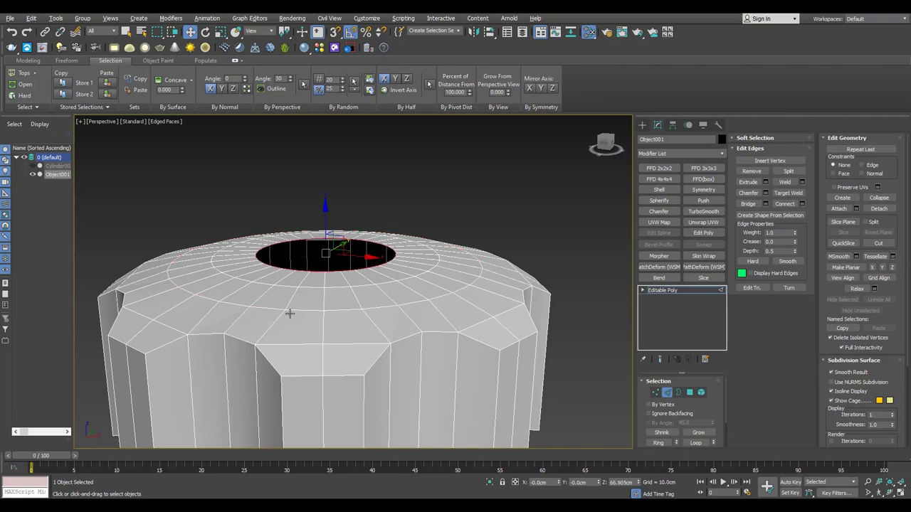
# Select the face ring on the domed top next to the hole, grow it one ring, then shrink it back.
pyautogui.press('4')
pyautogui.click(311, 271)
pyautogui.keyDown('shift'); pyautogui.click(313, 271); pyautogui.keyUp('shift')
pyautogui.click(698, 431)
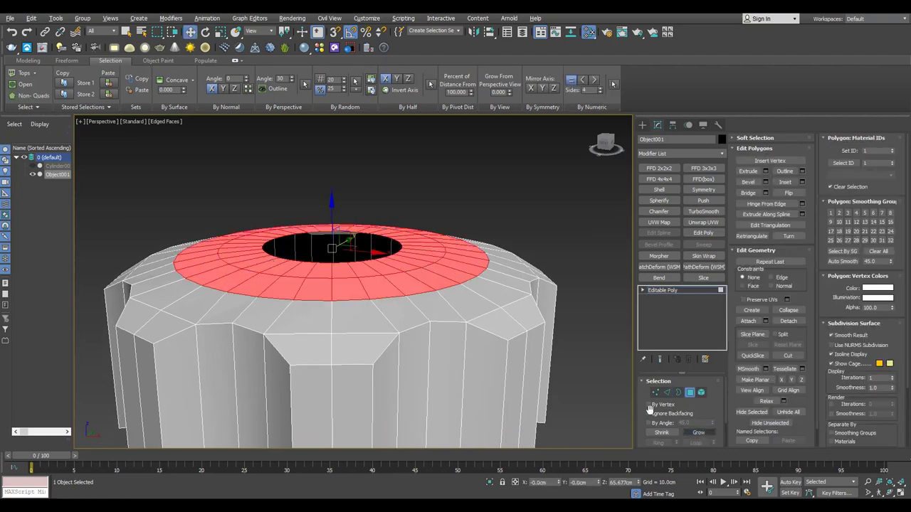
pyautogui.hotkey('alt', 'w')
pyautogui.hotkey('alt', 'w')
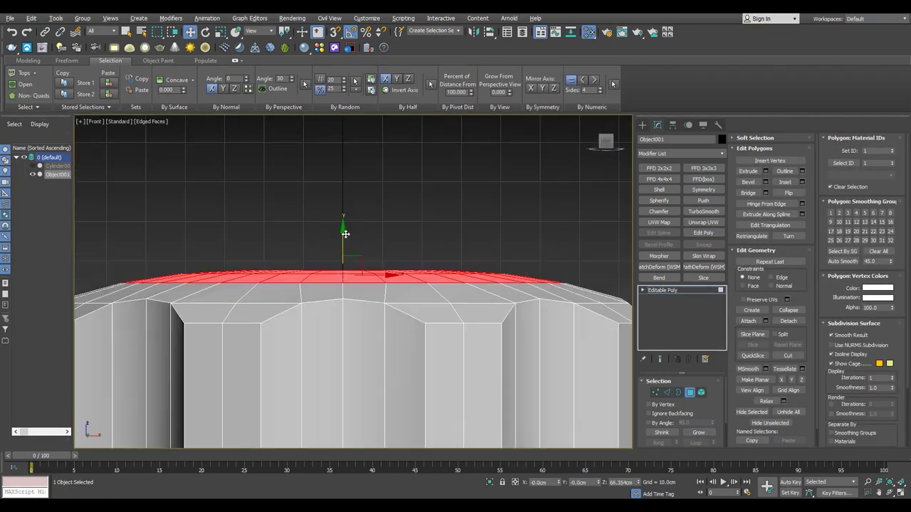
pyautogui.hotkey('alt', 'w')
pyautogui.hotkey('alt', 'w')
pyautogui.moveTo(463, 343)
pyautogui.keyDown('alt'); pyautogui.mouseDown(button='middle')
pyautogui.moveTo(305, 362)
pyautogui.moveTo(300, 298)
pyautogui.mouseUp(button='middle'); pyautogui.keyUp('alt')
pyautogui.press('F4')
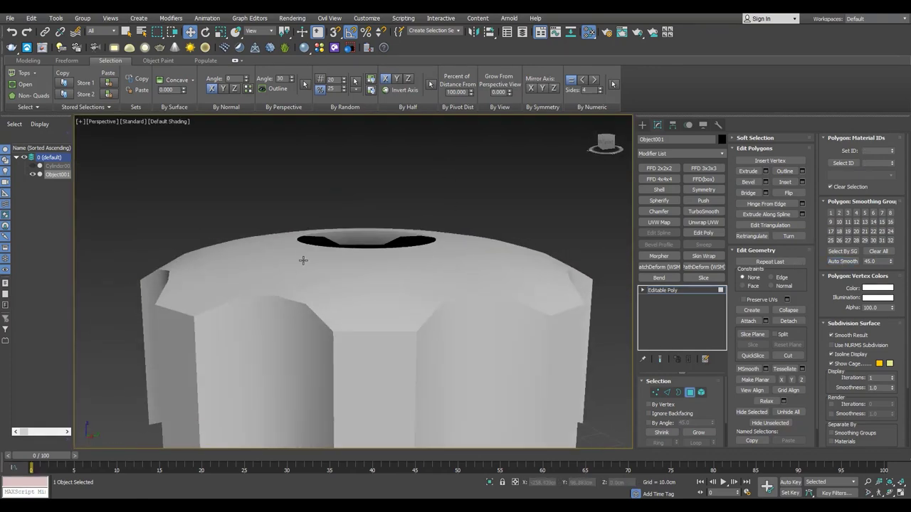
pyautogui.press('F4')
pyautogui.click(699, 433)
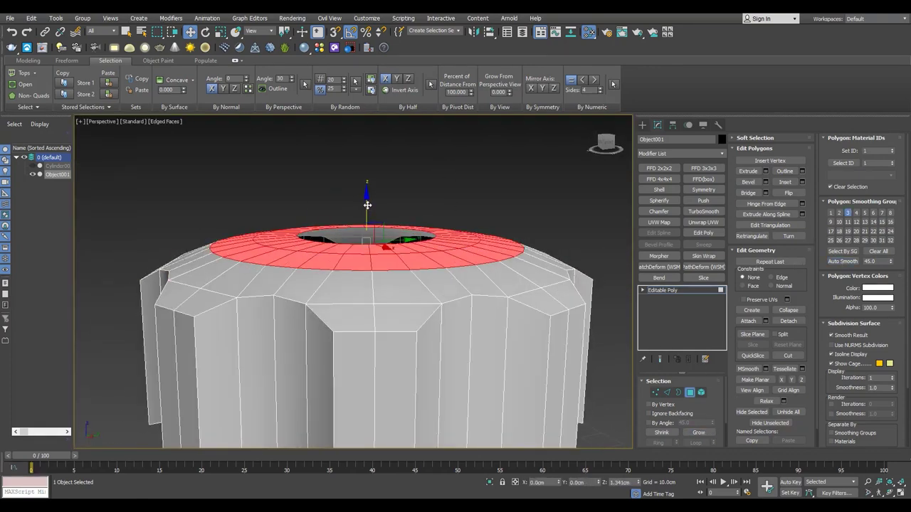
pyautogui.click(663, 433)
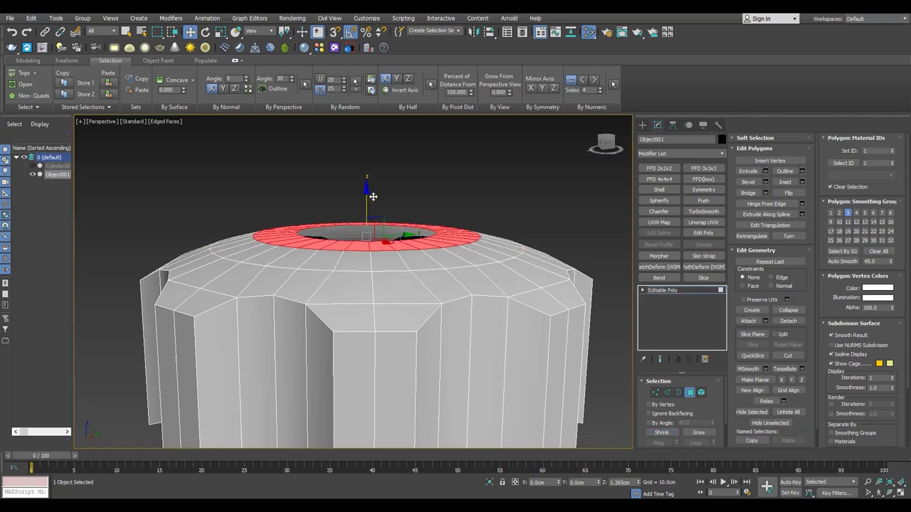
# Cap the small open hole in the top with Alt+P.
pyautogui.scroll(5, 370, 213)
pyautogui.press('3')
pyautogui.keyDown('alt'); pyautogui.moveTo(398, 256); pyautogui.dragTo(416, 282, button='middle'); pyautogui.keyUp('alt')
pyautogui.hotkey('alt', 'p')
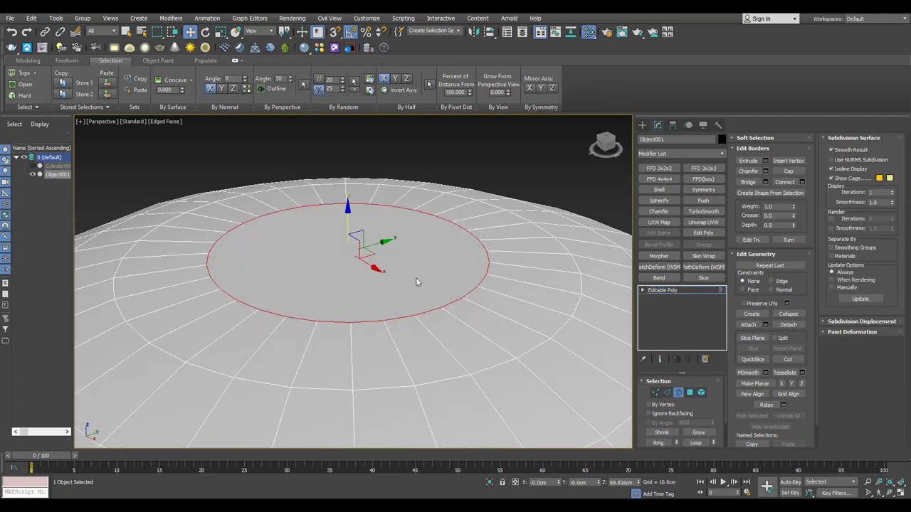
pyautogui.scroll(-3, 380, 231)
# Cut new edges across the cap to divide it into a grid of faces.
pyautogui.press('1')
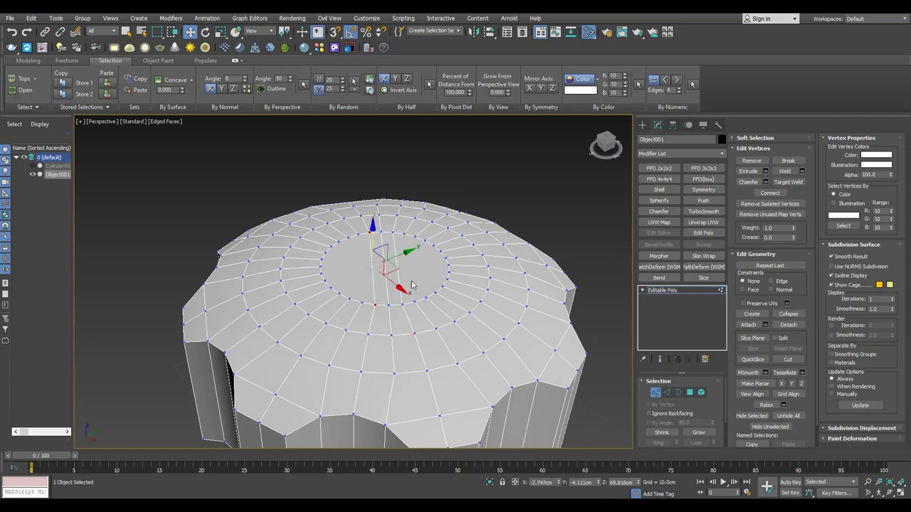
pyautogui.scroll(3, 411, 284)
pyautogui.keyDown('alt'); pyautogui.moveTo(416, 283); pyautogui.dragTo(468, 273, button='middle'); pyautogui.keyUp('alt')
pyautogui.hotkey('alt', 'c')
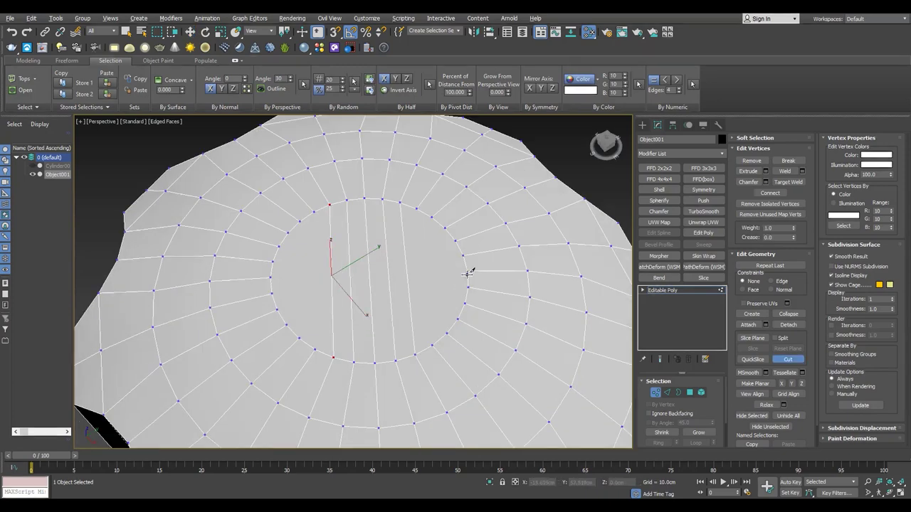
pyautogui.click(272, 276)
pyautogui.keyDown('alt'); pyautogui.moveTo(274, 275); pyautogui.dragTo(276, 260, button='middle'); pyautogui.keyUp('alt')
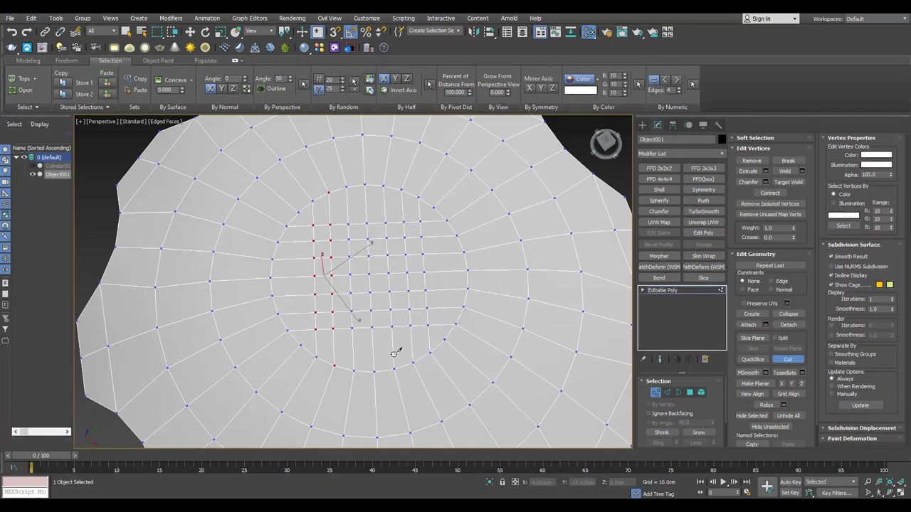
# Select a small patch of faces at the cap centre and grow it.
pyautogui.click(690, 392)
pyautogui.click(363, 279)
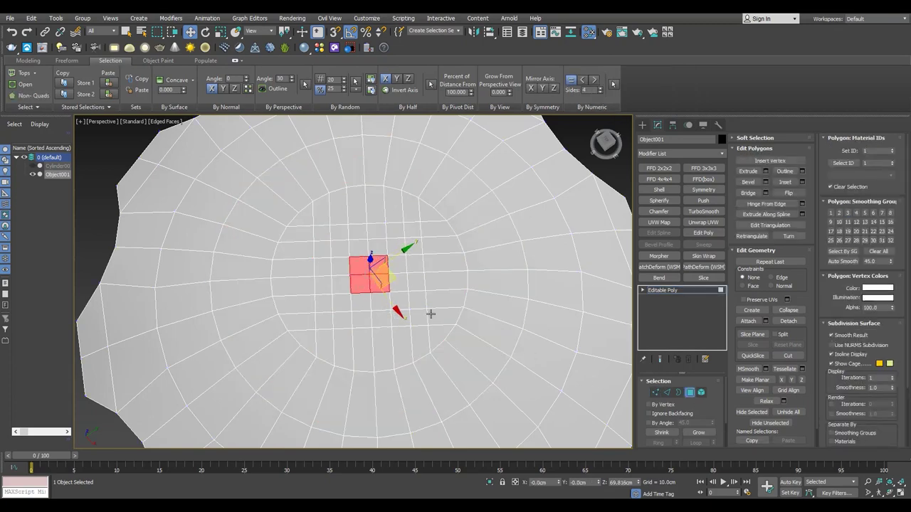
pyautogui.hotkey('ctrl', 'pageup')
pyautogui.moveTo(427, 306)
pyautogui.keyDown('alt'); pyautogui.mouseDown(button='middle')
pyautogui.moveTo(386, 271)
pyautogui.moveTo(361, 218)
pyautogui.mouseUp(button='middle'); pyautogui.keyUp('alt')
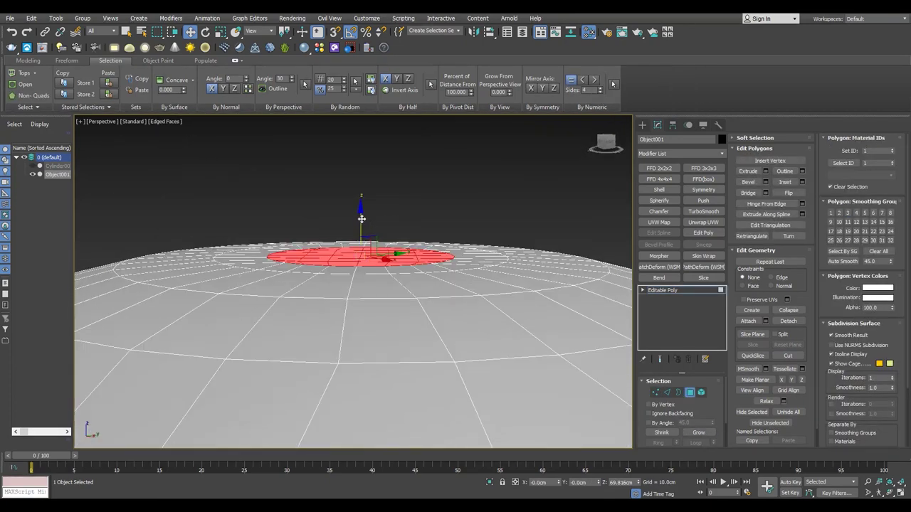
# In the wireframe Front view, lower the central patch slightly to level the top.
pyautogui.press('f')
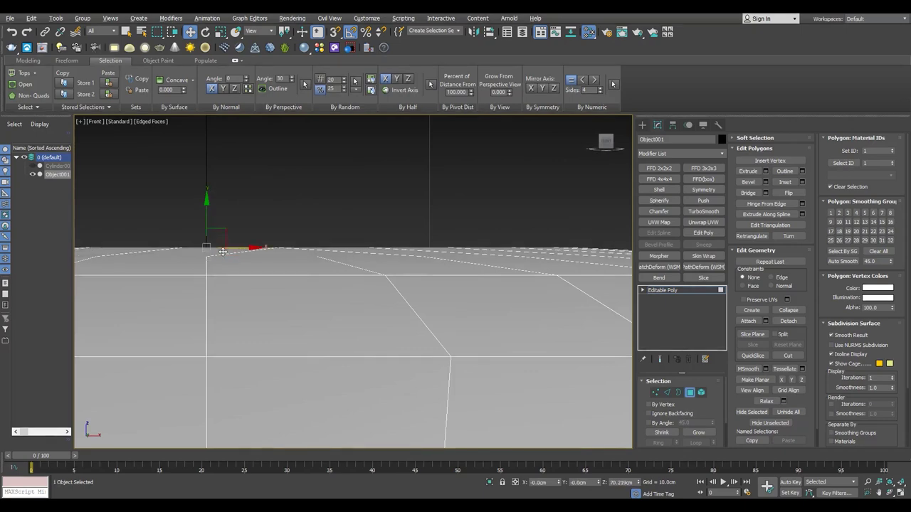
pyautogui.scroll(3, 223, 252)
pyautogui.moveTo(181, 257); pyautogui.dragTo(237, 288, button='middle')
pyautogui.press('F3')
pyautogui.press('F3')
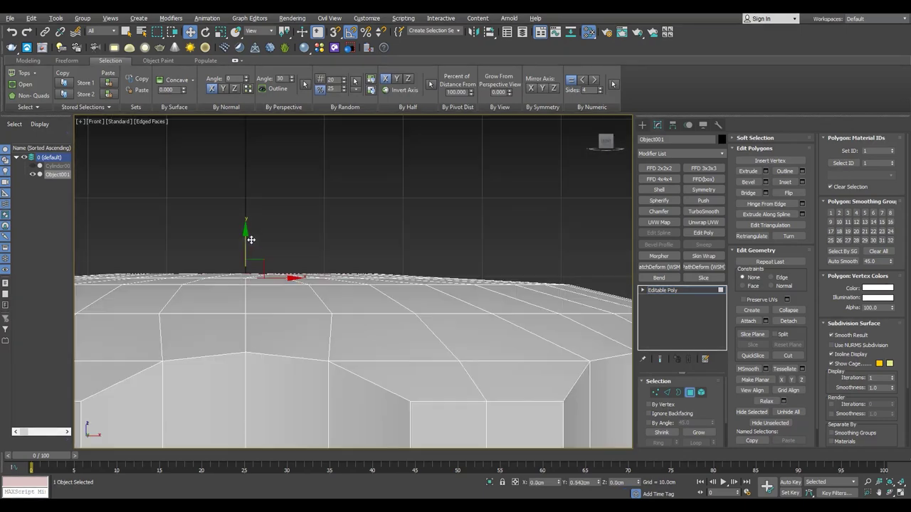
pyautogui.press('2')
pyautogui.moveTo(389, 296); pyautogui.dragTo(434, 276, button='middle')
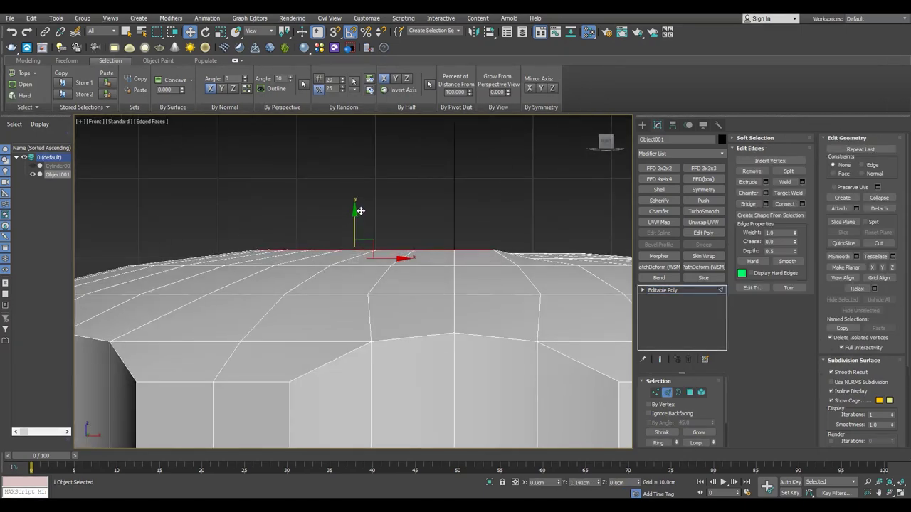
pyautogui.moveTo(360, 211); pyautogui.dragTo(428, 207, button='middle')
pyautogui.press('4')
pyautogui.moveTo(430, 200); pyautogui.dragTo(430, 204)
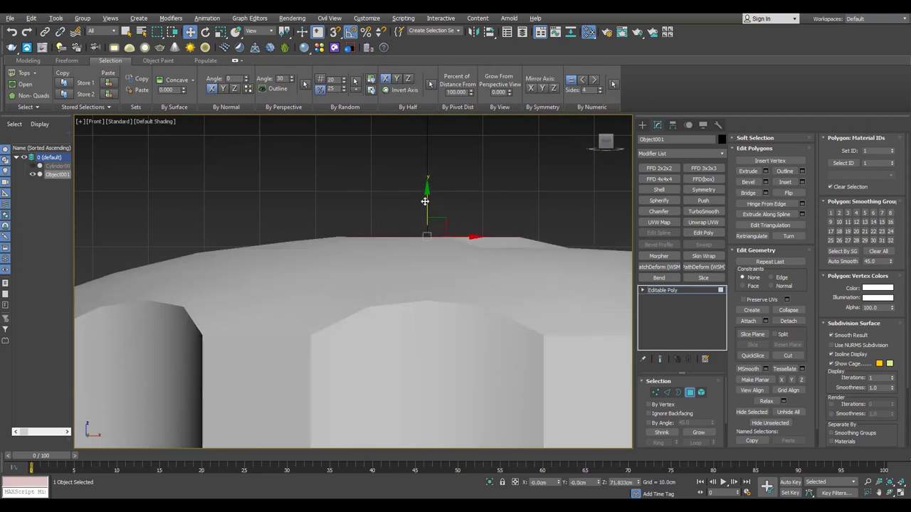
# Select the dome's top cap faces and grow the selection outward twice.
pyautogui.hotkey('alt', 'w')
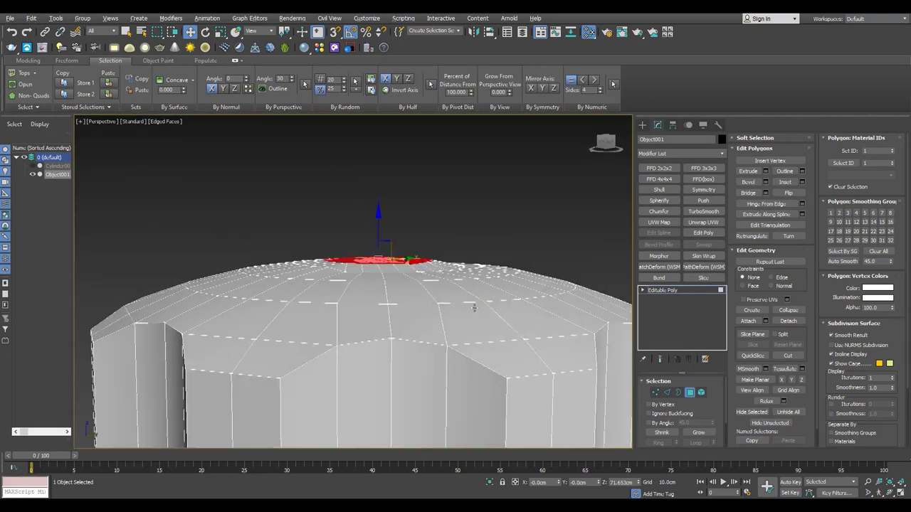
pyautogui.moveTo(501, 254)
pyautogui.keyDown('alt'); pyautogui.mouseDown(button='middle')
pyautogui.moveTo(412, 284)
pyautogui.moveTo(314, 215)
pyautogui.moveTo(247, 317)
pyautogui.moveTo(262, 327)
pyautogui.moveTo(275, 301)
pyautogui.moveTo(313, 271)
pyautogui.mouseUp(button='middle'); pyautogui.keyUp('alt')
pyautogui.click(417, 273)
pyautogui.click(698, 432)
pyautogui.click(698, 432)
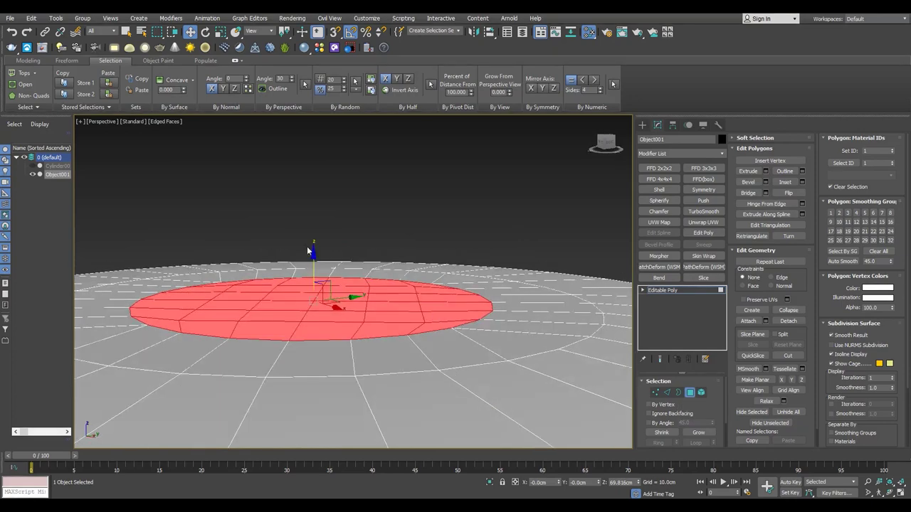
pyautogui.scroll(-3, 313, 260)
# Check the flattened top edge-on in Front and Perspective views at Edge level.
pyautogui.press('2')
pyautogui.keyDown('alt'); pyautogui.moveTo(203, 288); pyautogui.dragTo(209, 283, button='middle'); pyautogui.keyUp('alt')
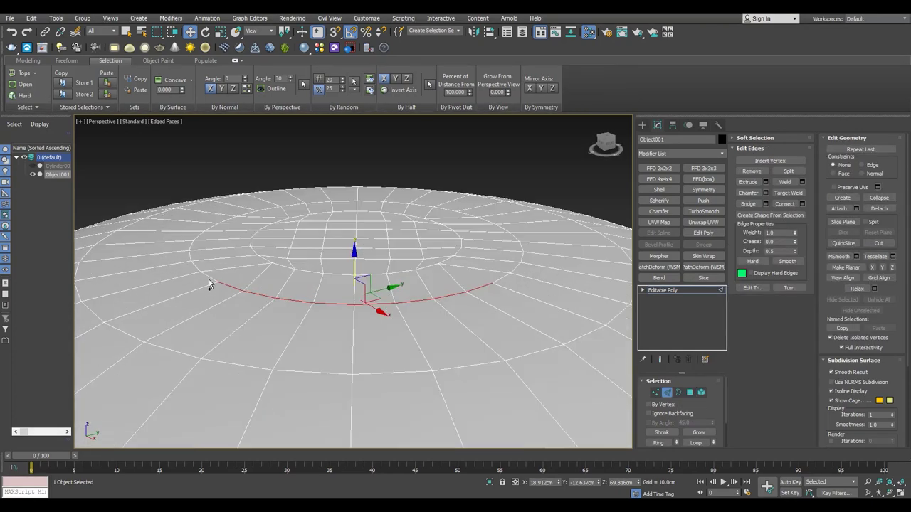
pyautogui.keyDown('alt'); pyautogui.moveTo(514, 235); pyautogui.dragTo(512, 213, button='middle'); pyautogui.keyUp('alt')
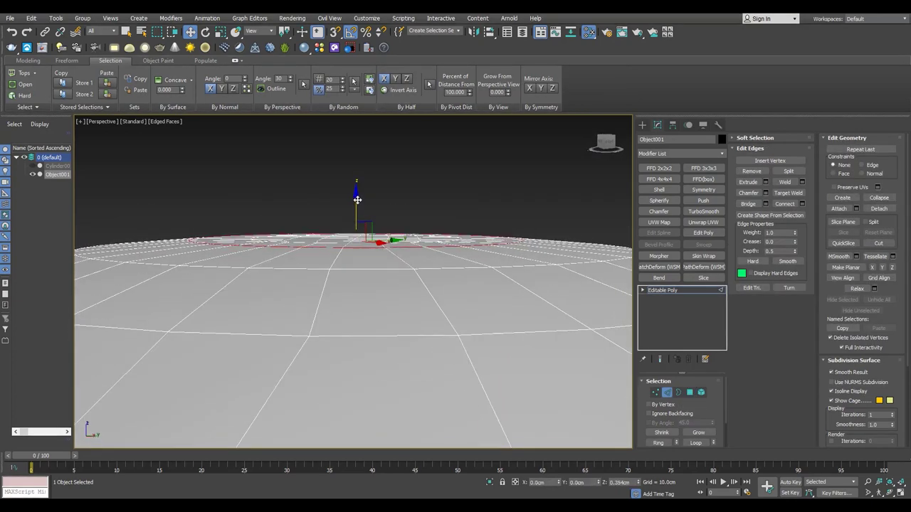
pyautogui.hotkey('alt', 'w')
pyautogui.press('f')
pyautogui.hotkey('alt', 'w')
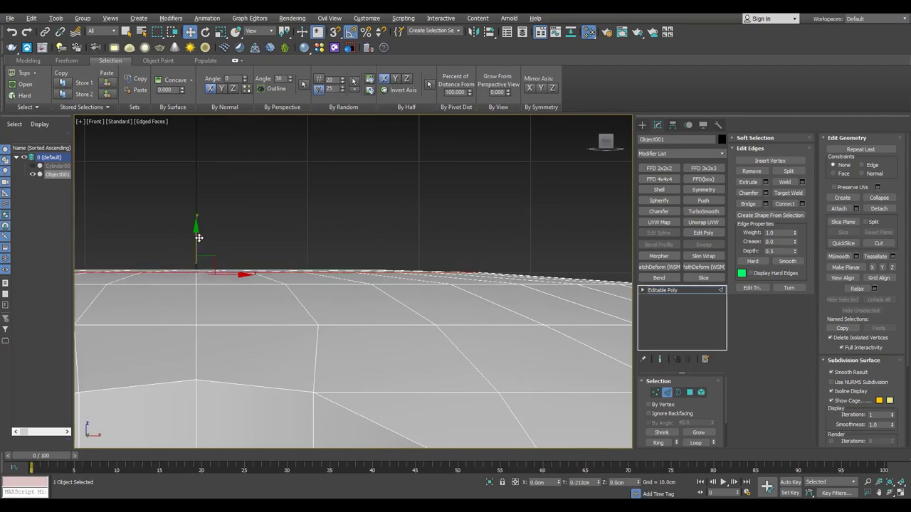
pyautogui.moveTo(318, 288); pyautogui.dragTo(403, 289, button='middle')
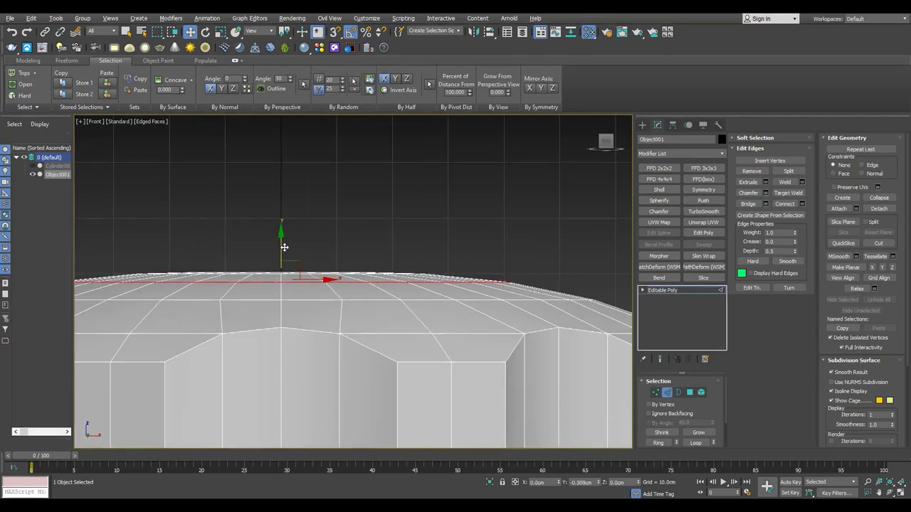
pyautogui.scroll(-3, 424, 281)
pyautogui.press('p')
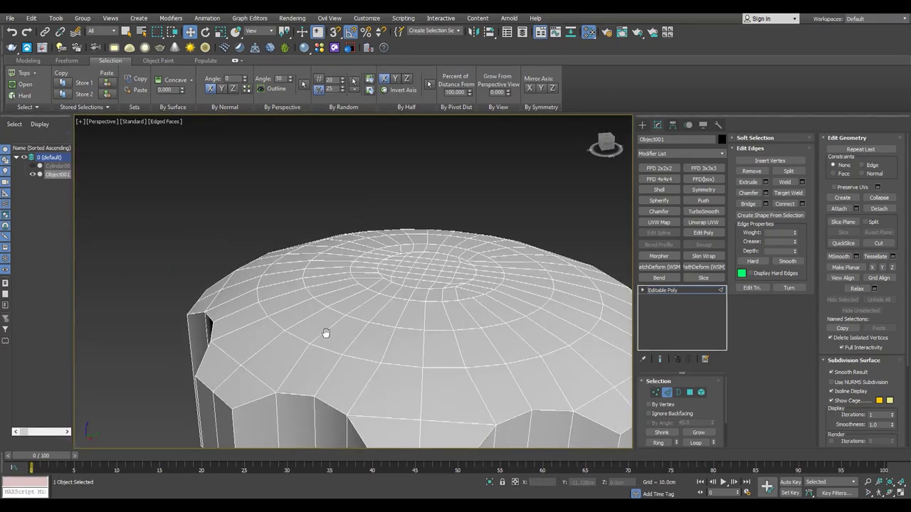
pyautogui.moveTo(325, 332)
pyautogui.keyDown('alt'); pyautogui.mouseDown(button='middle')
pyautogui.moveTo(299, 349)
pyautogui.moveTo(320, 323)
pyautogui.moveTo(311, 305)
pyautogui.mouseUp(button='middle'); pyautogui.keyUp('alt')
# Chamfer the edge loop around the dome top to about 37 cm.
pyautogui.doubleClick(311, 304)
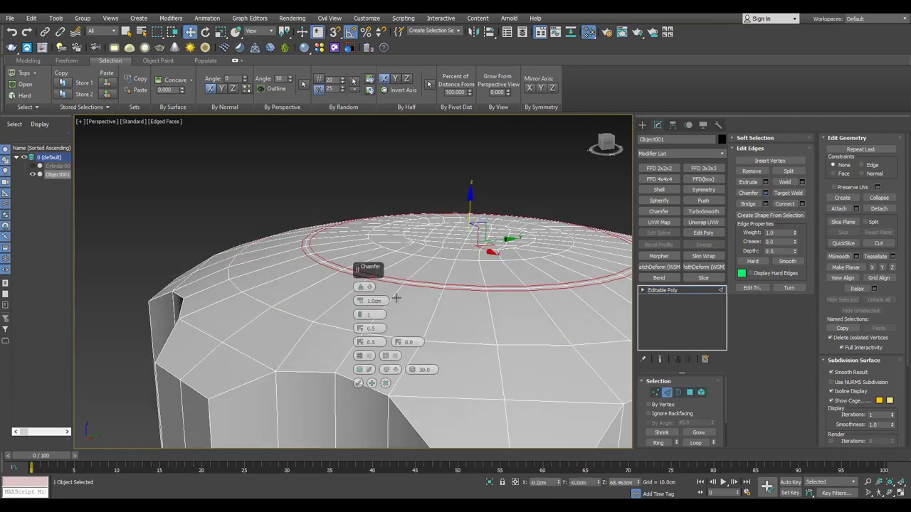
pyautogui.moveTo(359, 301); pyautogui.dragTo(348, 330)
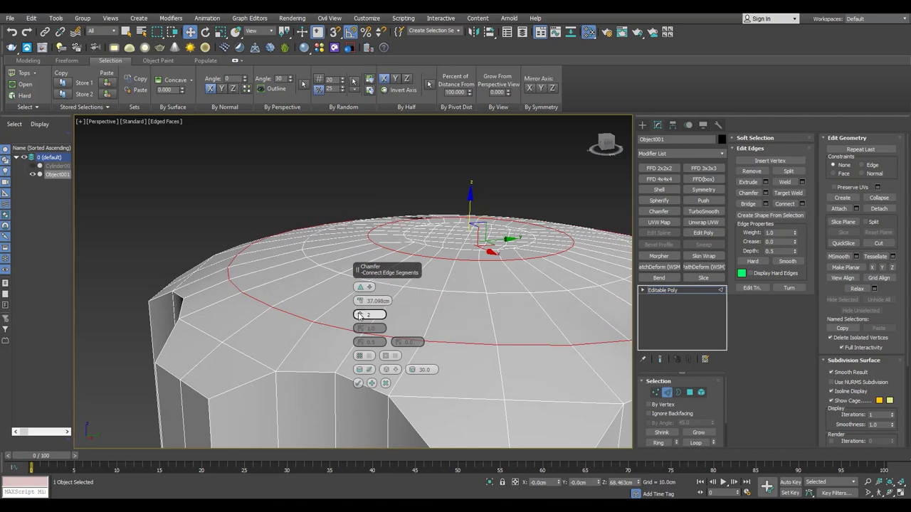
pyautogui.click(358, 382)
# Weld all overlapping vertices, reducing the count from 345 to 304.
pyautogui.press('1')
pyautogui.hotkey('ctrl', 'a')
pyautogui.click(801, 171)
pyautogui.moveTo(360, 286); pyautogui.dragTo(359, 288)
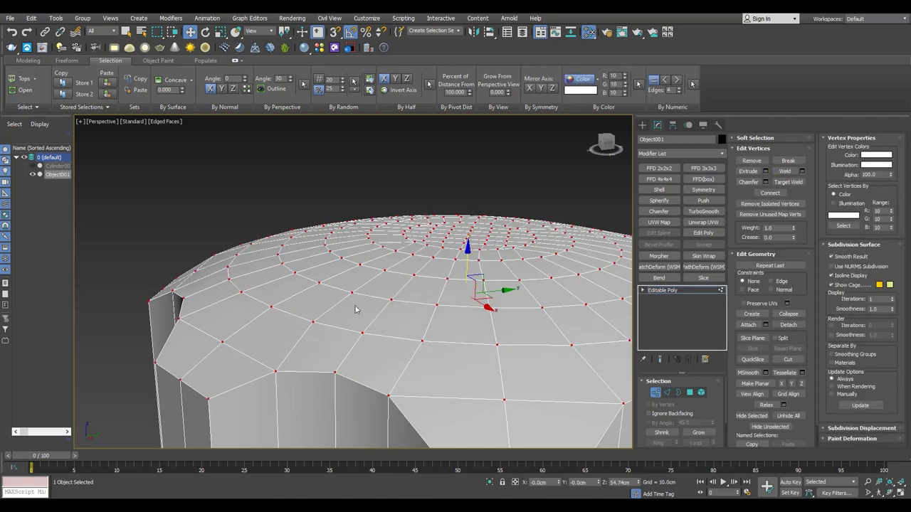
pyautogui.keyDown('alt'); pyautogui.moveTo(356, 309); pyautogui.dragTo(351, 296, button='middle'); pyautogui.keyUp('alt')
pyautogui.press('F4')
pyautogui.scroll(-3, 331, 285)
# Deselect, turn on edged faces, view the dome from above, and select the pleated object.
pyautogui.hotkey('ctrl', 'd')
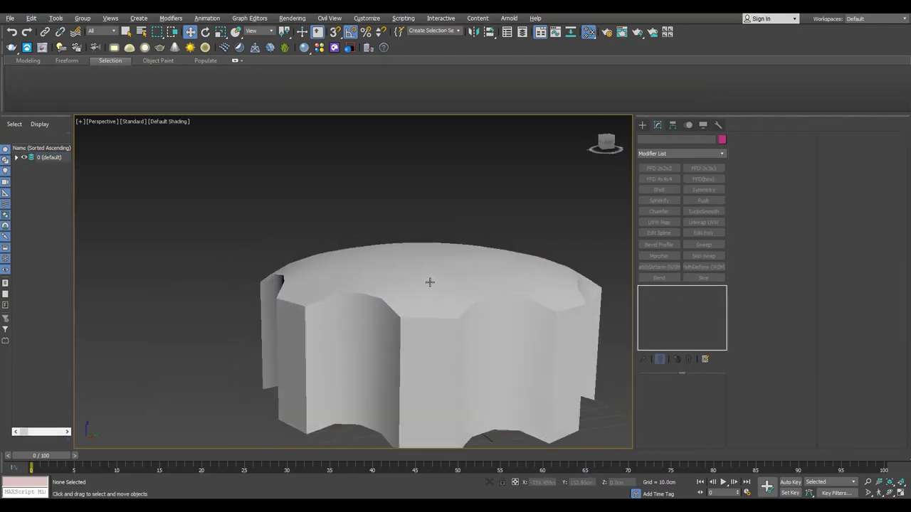
pyautogui.scroll(3, 429, 282)
pyautogui.press('F4')
pyautogui.keyDown('alt'); pyautogui.moveTo(430, 282); pyautogui.dragTo(355, 325, button='middle'); pyautogui.keyUp('alt')
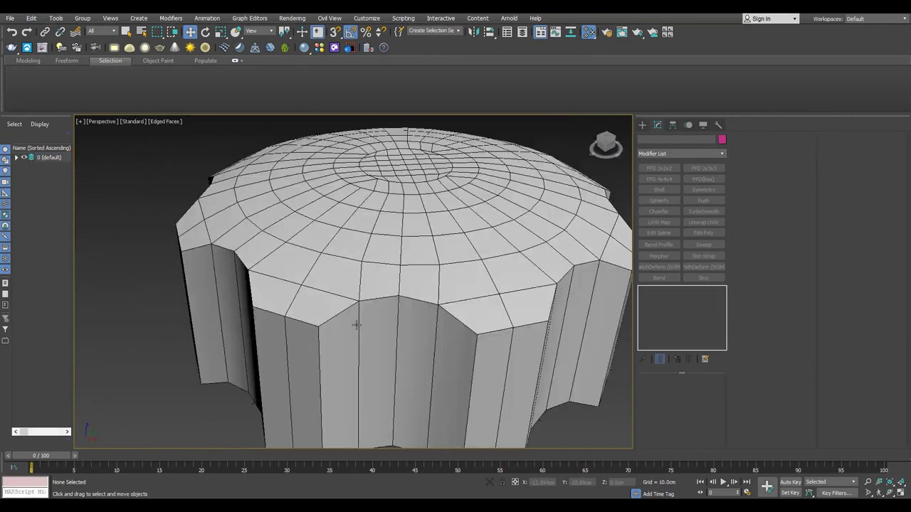
pyautogui.scroll(-3, 355, 326)
pyautogui.click(401, 289)
# Step through vertex level and the Move tool, orbiting to bring the bottom open edge into view.
pyautogui.press('f')
pyautogui.press('1')
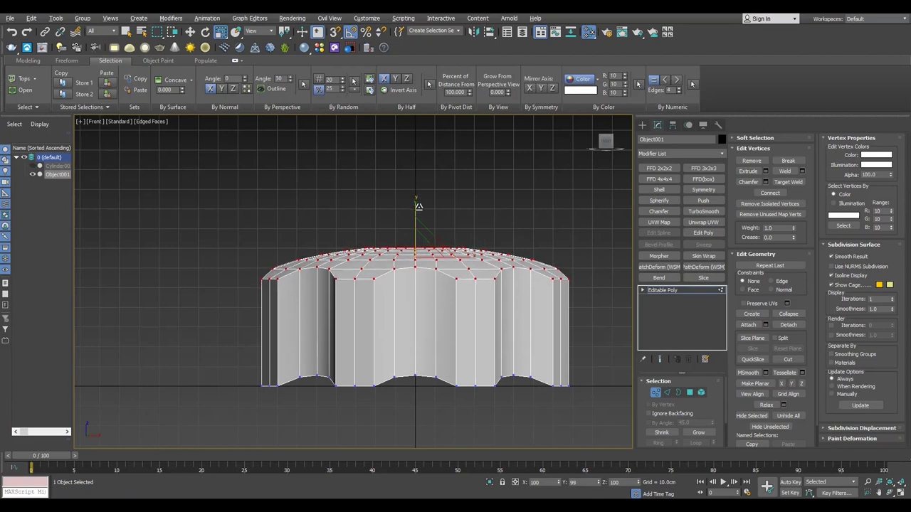
pyautogui.moveTo(420, 208)
pyautogui.keyDown('alt'); pyautogui.mouseDown(button='middle')
pyautogui.moveTo(378, 357)
pyautogui.moveTo(256, 291)
pyautogui.mouseUp(button='middle'); pyautogui.keyUp('alt')
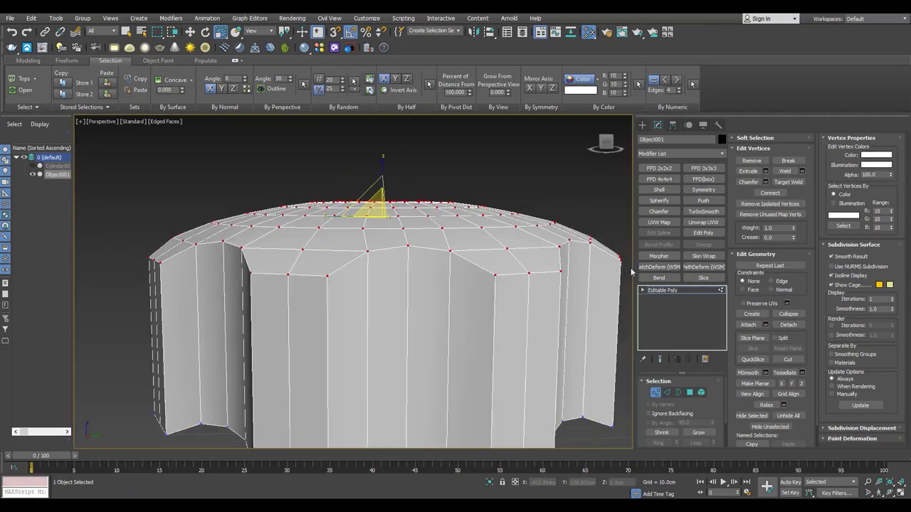
pyautogui.click(662, 290)
pyautogui.press('F4')
pyautogui.press('w')
pyautogui.press('F4')
pyautogui.keyDown('alt'); pyautogui.moveTo(262, 356); pyautogui.dragTo(392, 264, button='middle'); pyautogui.keyUp('alt')
# Select the bottom open border and shift-move it downward into a skirt in the front view.
pyautogui.press('3')
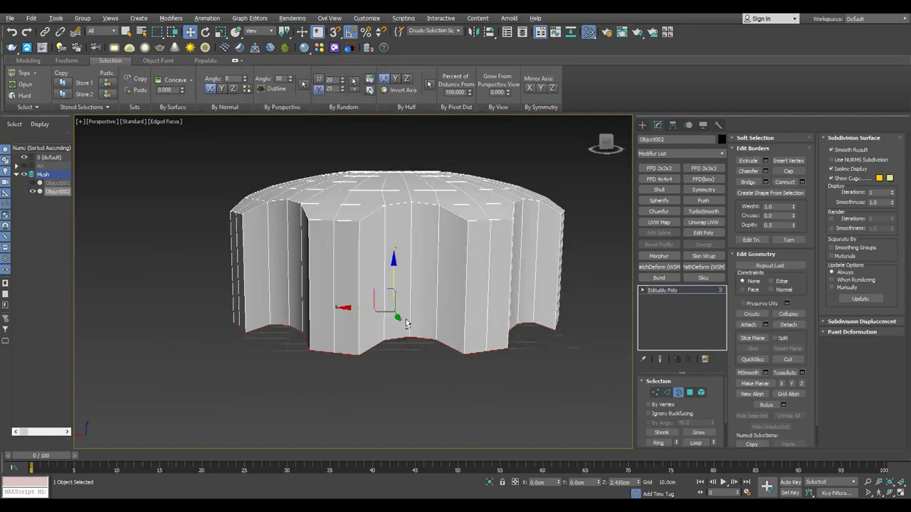
pyautogui.moveTo(399, 298)
pyautogui.keyDown('alt'); pyautogui.mouseDown(button='middle')
pyautogui.moveTo(388, 313)
pyautogui.moveTo(390, 341)
pyautogui.mouseUp(button='middle'); pyautogui.keyUp('alt')
pyautogui.press('w')
pyautogui.press('f')
pyautogui.moveTo(416, 352); pyautogui.dragTo(419, 370)
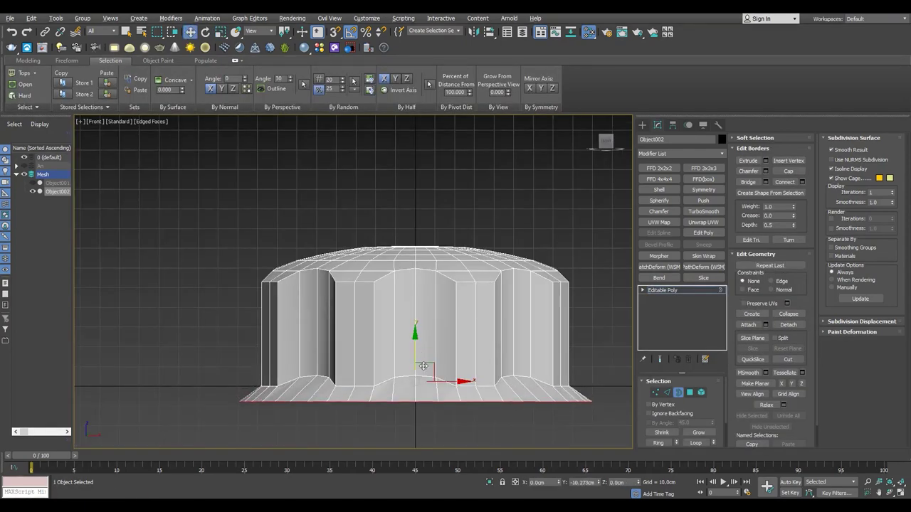
pyautogui.scroll(3, 362, 368)
pyautogui.scroll(2, 461, 346)
# Scale the extended border outward into a flared brim, checking it in front and perspective views.
pyautogui.press('p')
pyautogui.keyDown('alt'); pyautogui.moveTo(461, 346); pyautogui.dragTo(427, 376, button='middle'); pyautogui.keyUp('alt')
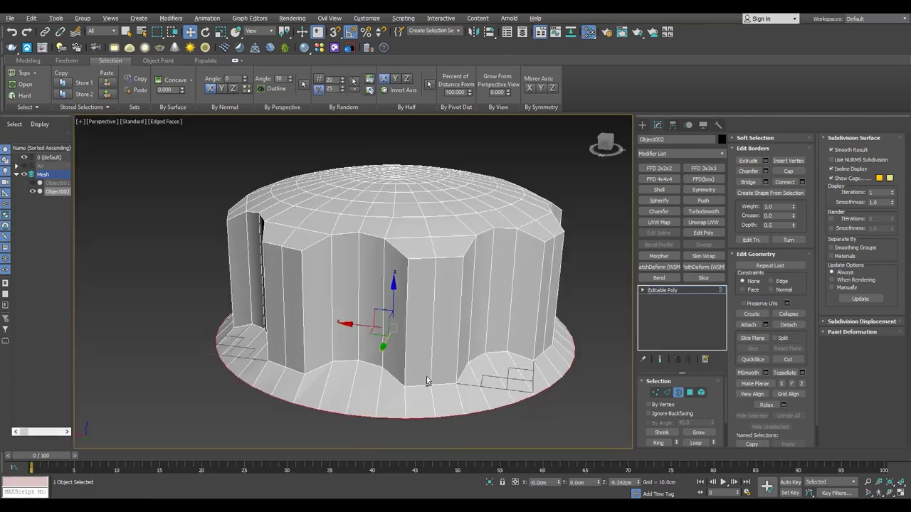
pyautogui.press('r')
pyautogui.hotkey('alt', 'w')
pyautogui.hotkey('alt', 'w')
pyautogui.press('f')
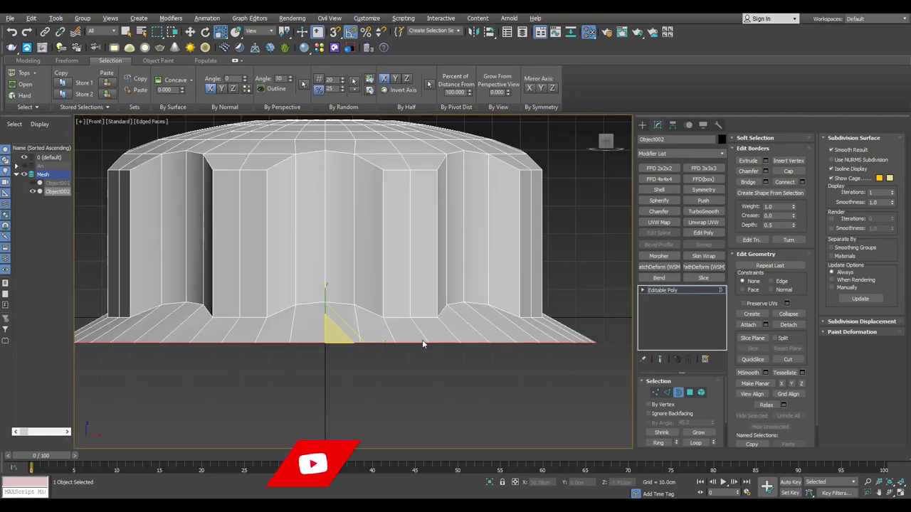
pyautogui.press('w')
# Select the ring of faces around the brim and inspect it with edged faces toggled.
pyautogui.press('p')
pyautogui.keyDown('alt'); pyautogui.moveTo(334, 335); pyautogui.dragTo(370, 398, button='middle'); pyautogui.keyUp('alt')
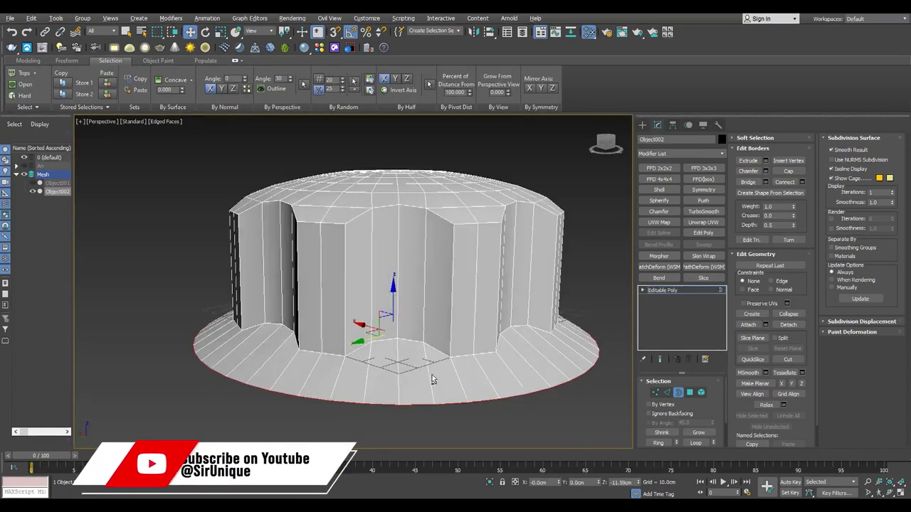
pyautogui.press('4')
pyautogui.click(351, 394)
pyautogui.keyDown('shift'); pyautogui.click(370, 392); pyautogui.keyUp('shift')
pyautogui.press('F4')
pyautogui.press('3')
pyautogui.scroll(-3, 479, 382)
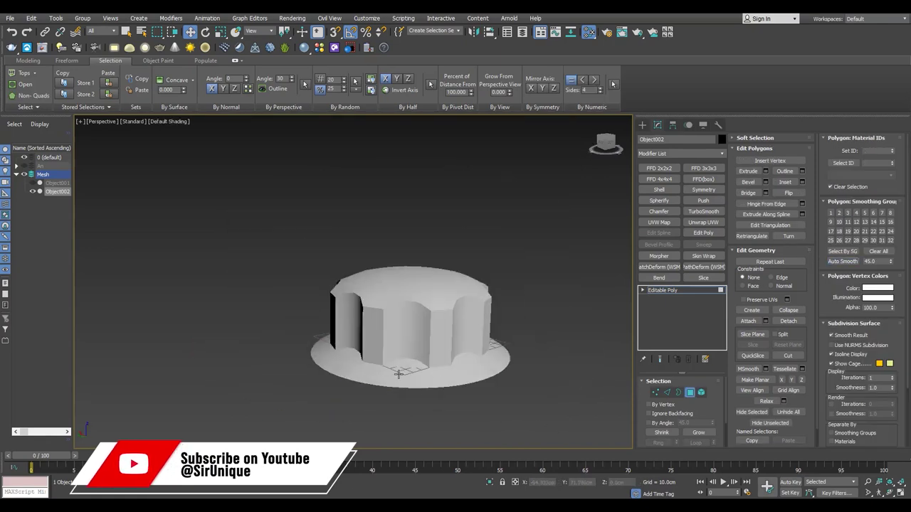
pyautogui.scroll(5, 356, 368)
pyautogui.press('F4')
pyautogui.scroll(-3, 393, 283)
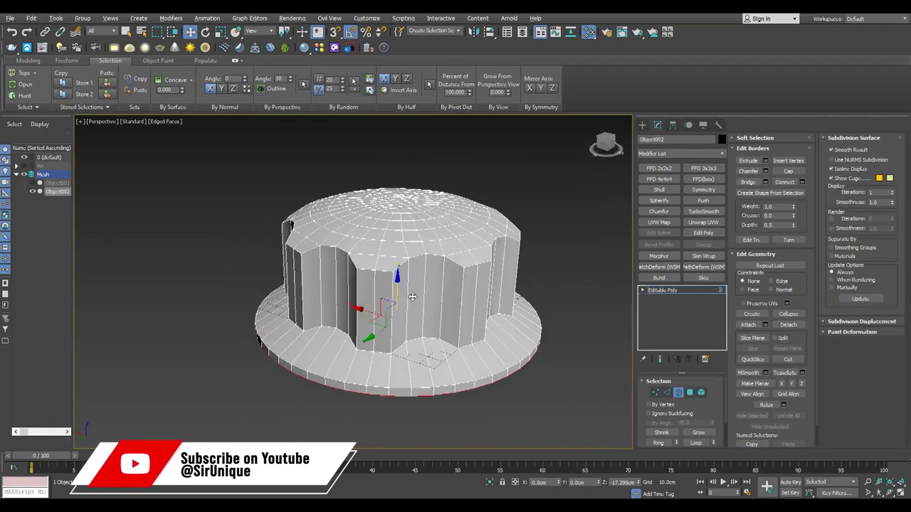
# In wireframe, select the vertices along the top rim, then check the top and underside.
pyautogui.press('F3')
pyautogui.keyDown('alt'); pyautogui.moveTo(393, 283); pyautogui.dragTo(399, 234, button='middle'); pyautogui.keyUp('alt')
pyautogui.press('1')
pyautogui.moveTo(270, 181); pyautogui.dragTo(527, 214)
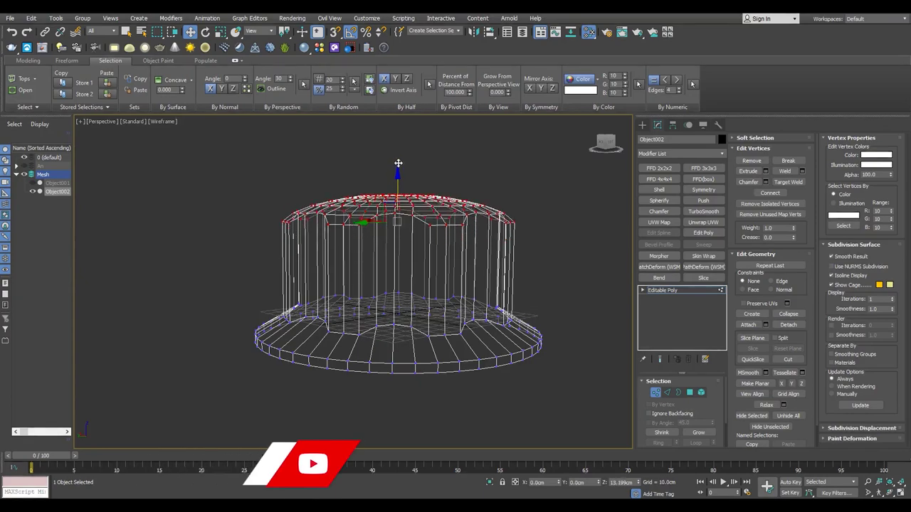
pyautogui.press('F3')
pyautogui.keyDown('alt'); pyautogui.moveTo(403, 213); pyautogui.dragTo(399, 217, button='middle'); pyautogui.keyUp('alt')
pyautogui.keyDown('alt'); pyautogui.moveTo(399, 182); pyautogui.dragTo(427, 291, button='middle'); pyautogui.keyUp('alt')
# Add a Shell modifier to give the pleated shape thickness.
pyautogui.press('3')
pyautogui.click(658, 189)
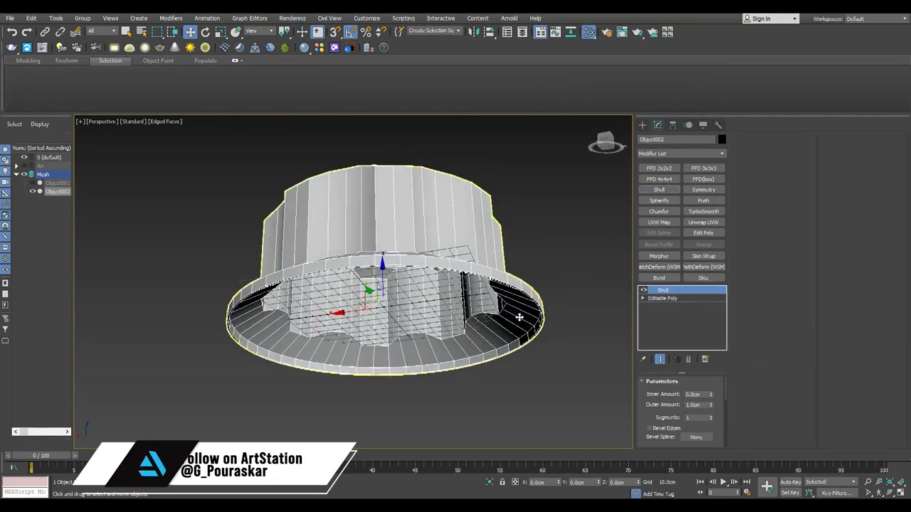
pyautogui.moveTo(427, 234)
pyautogui.keyDown('alt'); pyautogui.mouseDown(button='middle')
pyautogui.moveTo(441, 320)
pyautogui.moveTo(455, 213)
pyautogui.mouseUp(button='middle'); pyautogui.keyUp('alt')
pyautogui.click(569, 412)
pyautogui.press('F4')
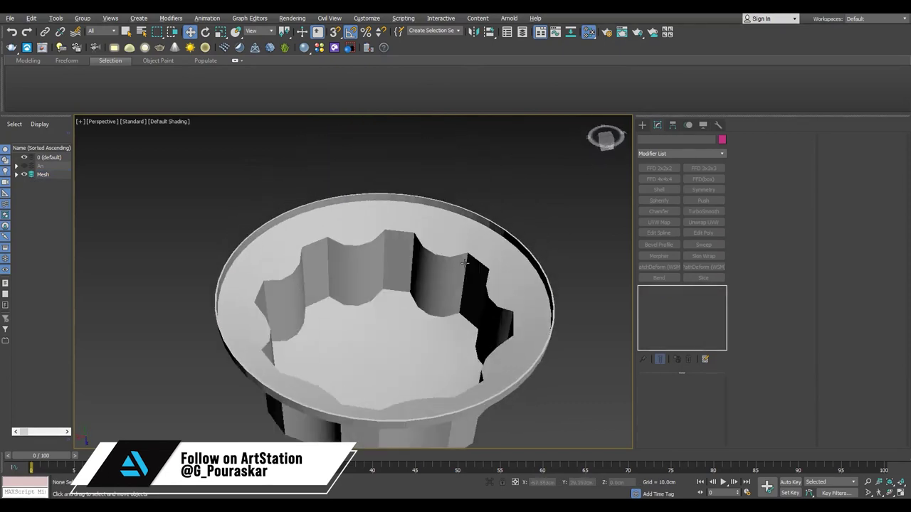
pyautogui.click(427, 285)
pyautogui.press('F4')
pyautogui.press('F4')
# Orbit the shelled shape from low and high angles to check its 1.0cm thickness.
pyautogui.moveTo(427, 299)
pyautogui.keyDown('alt'); pyautogui.mouseDown(button='middle')
pyautogui.moveTo(457, 382)
pyautogui.moveTo(401, 417)
pyautogui.moveTo(300, 337)
pyautogui.mouseUp(button='middle'); pyautogui.keyUp('alt')
pyautogui.scroll(3, 300, 337)
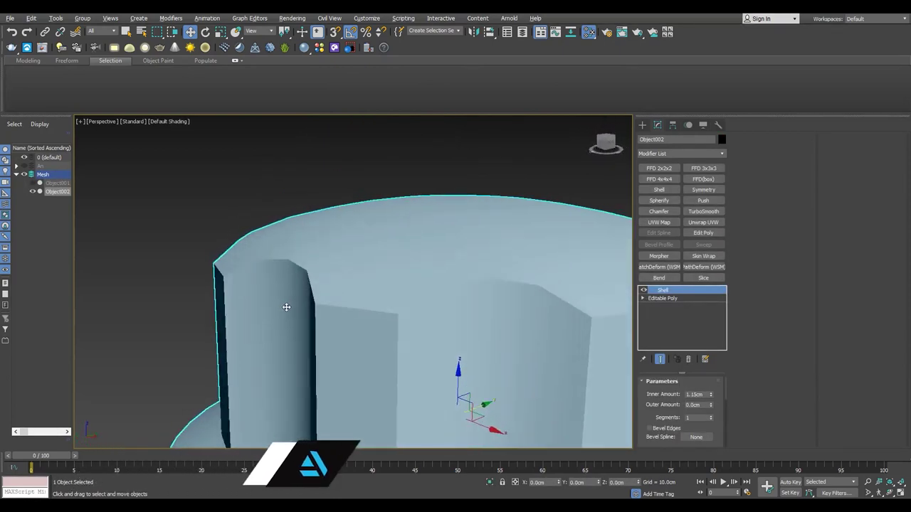
pyautogui.press('F4')
pyautogui.scroll(2, 285, 305)
pyautogui.keyDown('alt'); pyautogui.moveTo(284, 304); pyautogui.dragTo(313, 284, button='middle'); pyautogui.keyUp('alt')
pyautogui.scroll(-4, 313, 285)
pyautogui.scroll(2, 317, 293)
pyautogui.scroll(-2, 318, 293)
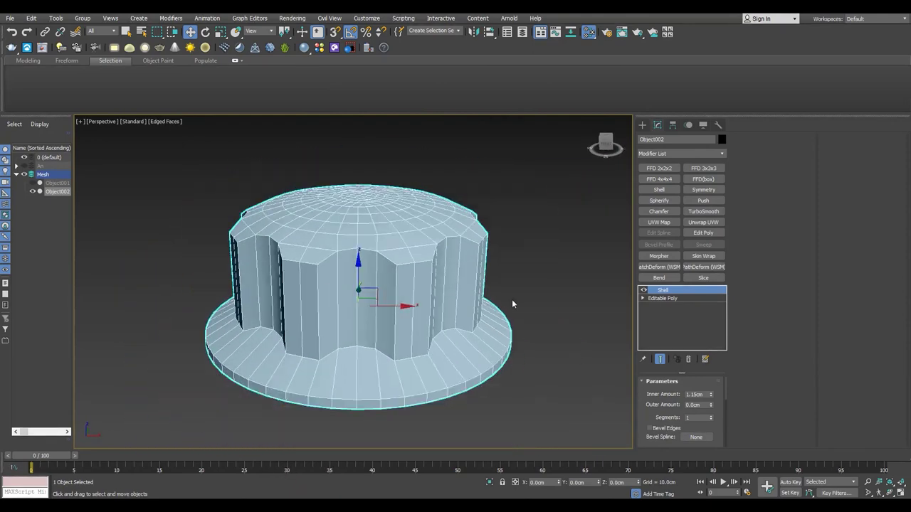
# Move between the Editable Poly level and the Shell modifier settings in the stack.
pyautogui.click(661, 299)
pyautogui.scroll(2, 409, 395)
pyautogui.moveTo(379, 285); pyautogui.dragTo(388, 284, button='middle')
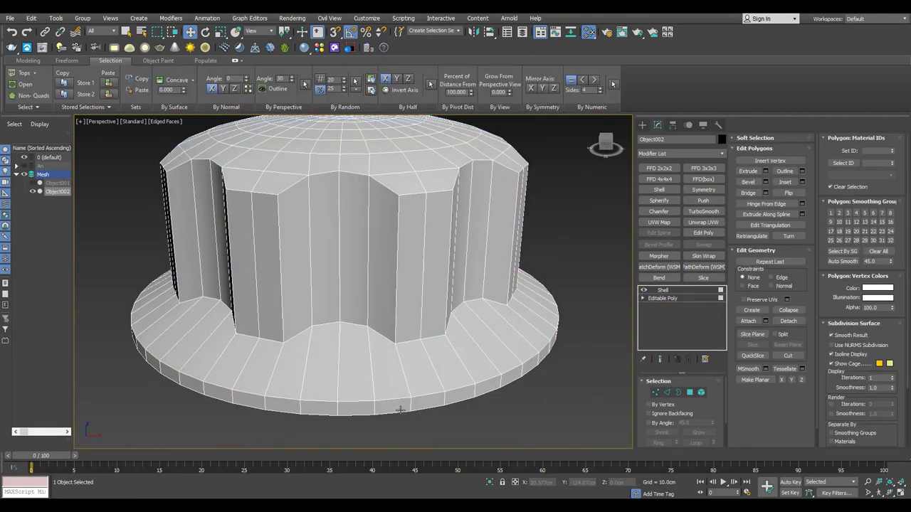
pyautogui.click(661, 299)
pyautogui.click(663, 290)
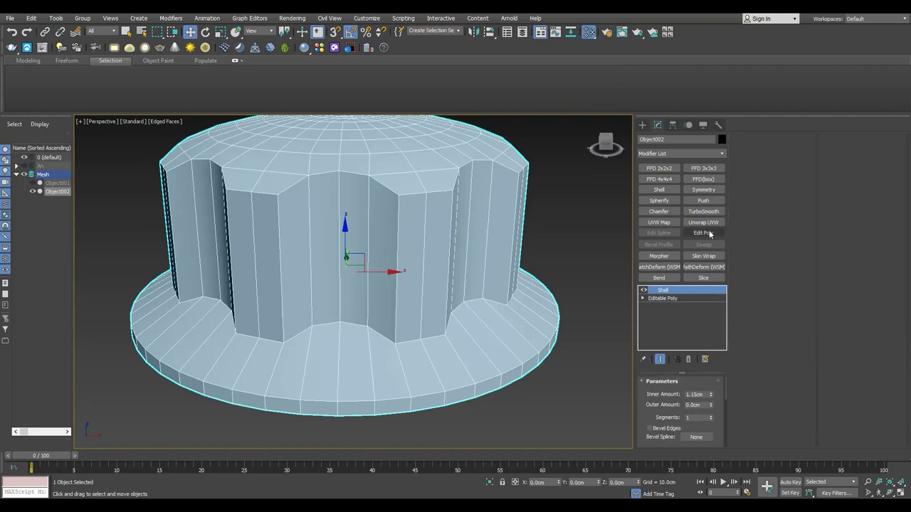
pyautogui.press('F4')
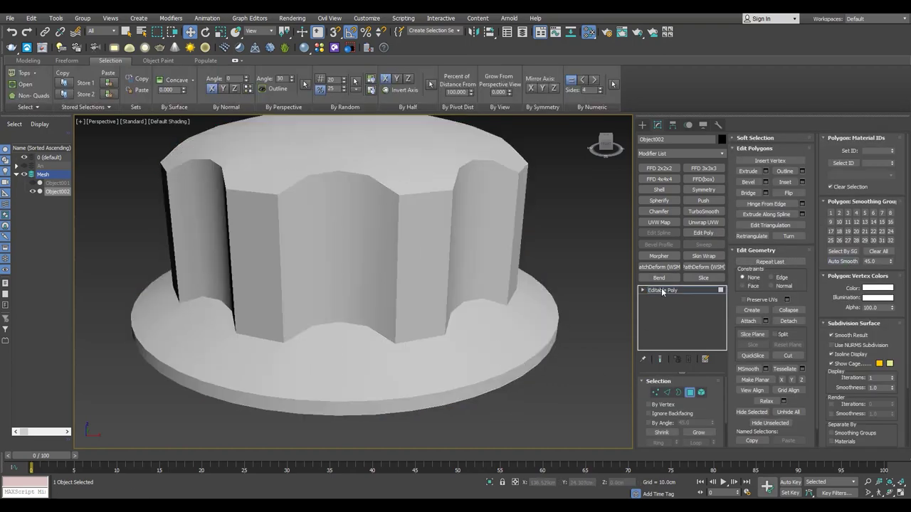
# Add TurboSmooth with Separate by Smoothing Groups, then clone the object as copy Object003.
pyautogui.click(703, 211)
pyautogui.click(699, 435)
pyautogui.scroll(5, 235, 189)
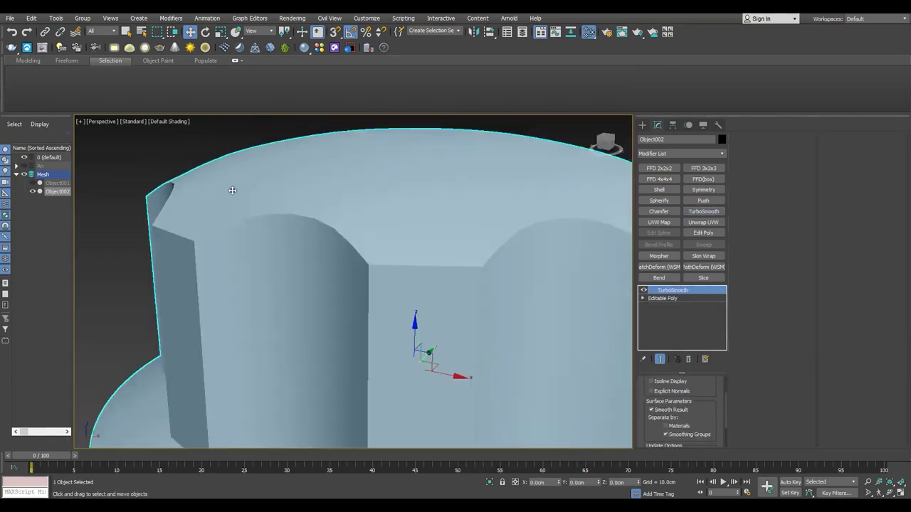
pyautogui.press('F4')
pyautogui.scroll(3, 254, 205)
pyautogui.scroll(-6, 253, 206)
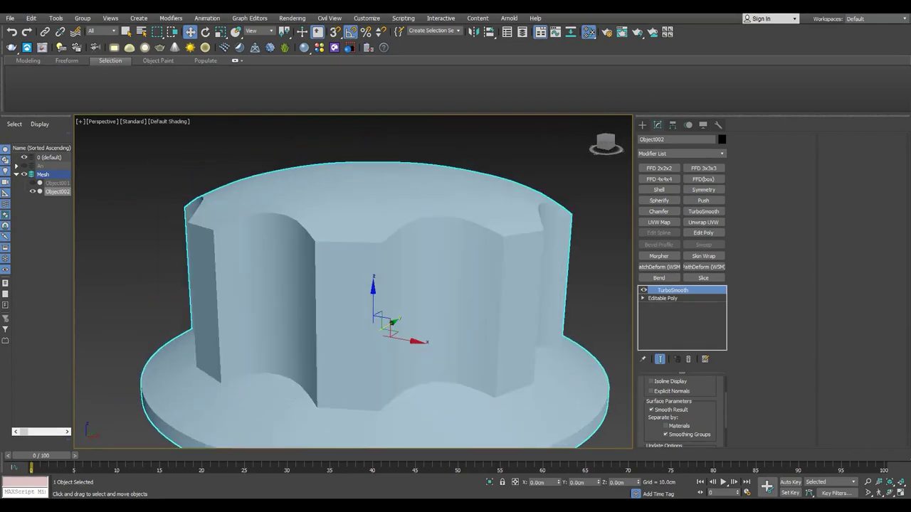
pyautogui.keyDown('alt'); pyautogui.moveTo(320, 284); pyautogui.dragTo(356, 270, button='middle'); pyautogui.keyUp('alt')
pyautogui.scroll(3, 398, 284)
pyautogui.hotkey('ctrl', 'v')
pyautogui.click(426, 291)
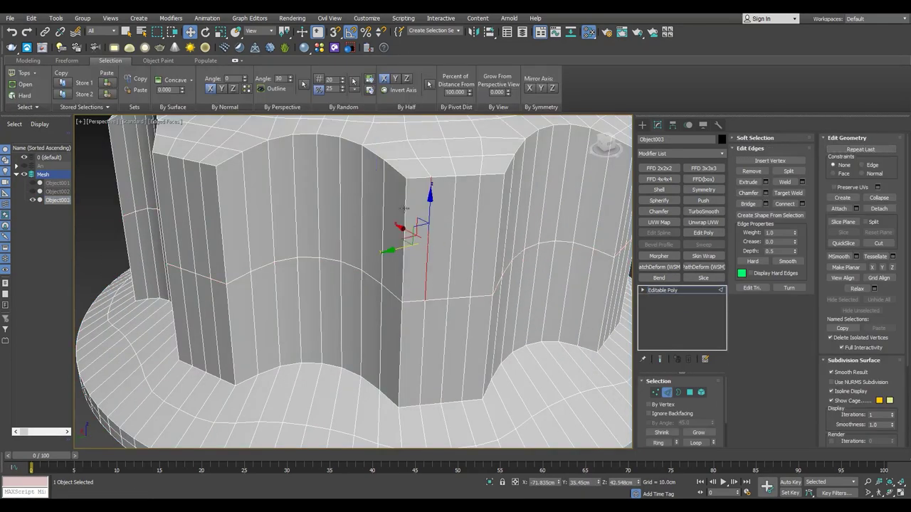
# Select the upper and lower vertical pleat corner edges on Object003.
pyautogui.scroll(-5, 421, 184)
pyautogui.keyDown('alt'); pyautogui.moveTo(422, 184); pyautogui.dragTo(412, 234, button='middle'); pyautogui.keyUp('alt')
pyautogui.scroll(4, 406, 277)
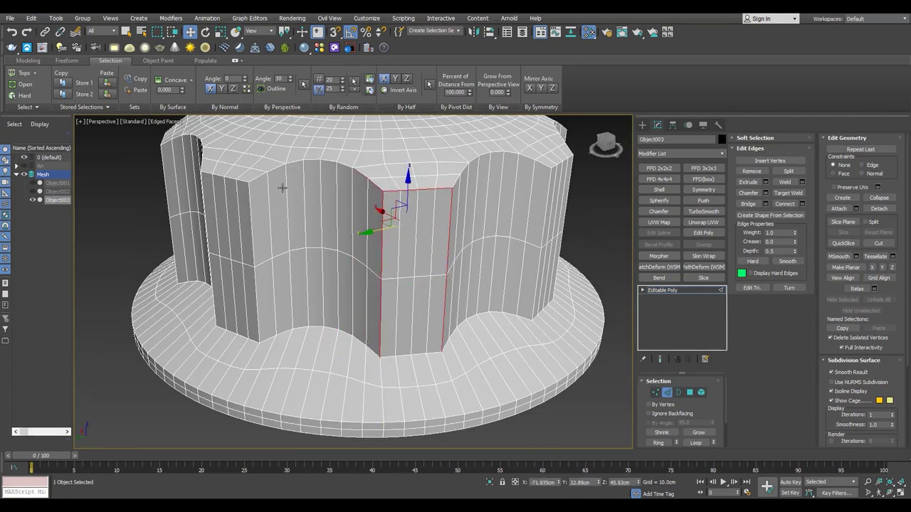
pyautogui.keyDown('ctrl'); pyautogui.click(251, 201); pyautogui.keyUp('ctrl')
pyautogui.keyDown('ctrl'); pyautogui.click(259, 316); pyautogui.keyUp('ctrl')
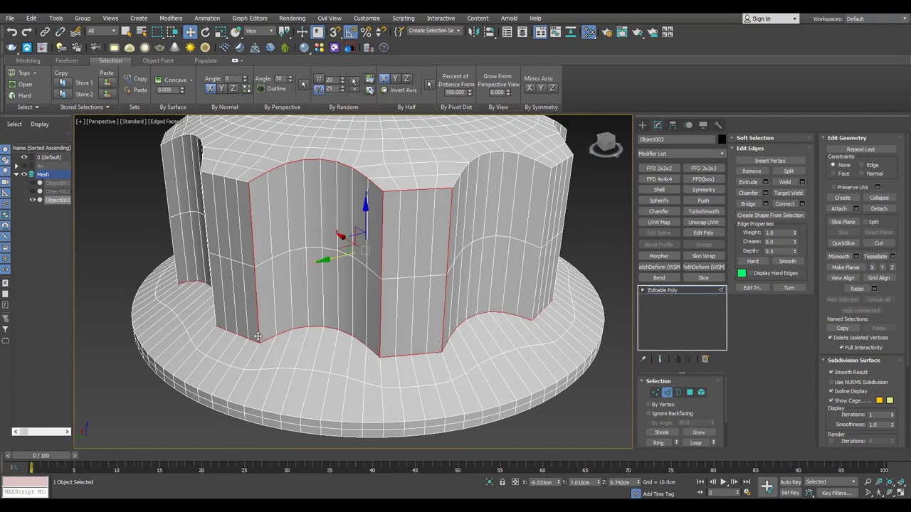
pyautogui.keyDown('alt'); pyautogui.moveTo(257, 336); pyautogui.dragTo(349, 219, button='middle'); pyautogui.keyUp('alt')
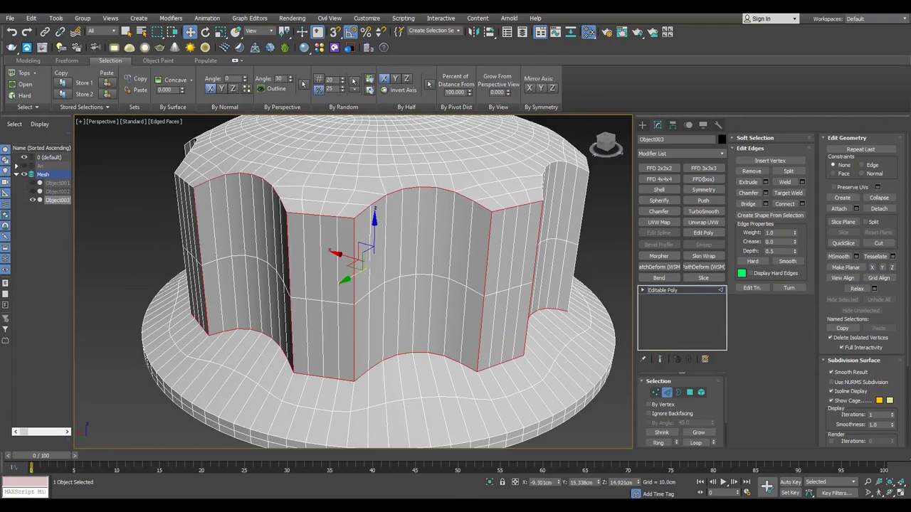
pyautogui.keyDown('alt'); pyautogui.moveTo(320, 249); pyautogui.dragTo(320, 280, button='middle'); pyautogui.keyUp('alt')
# Chamfer the selected pleat corner edges into narrow double edges and commit.
pyautogui.click(766, 193)
pyautogui.press('F4')
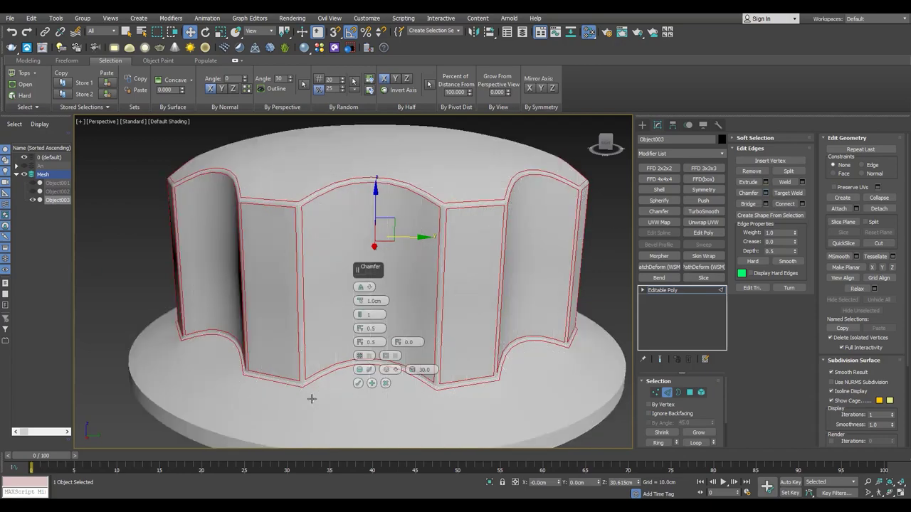
pyautogui.scroll(3, 311, 399)
pyautogui.scroll(2, 215, 316)
pyautogui.press('F4')
pyautogui.click(362, 384)
pyautogui.scroll(-3, 330, 336)
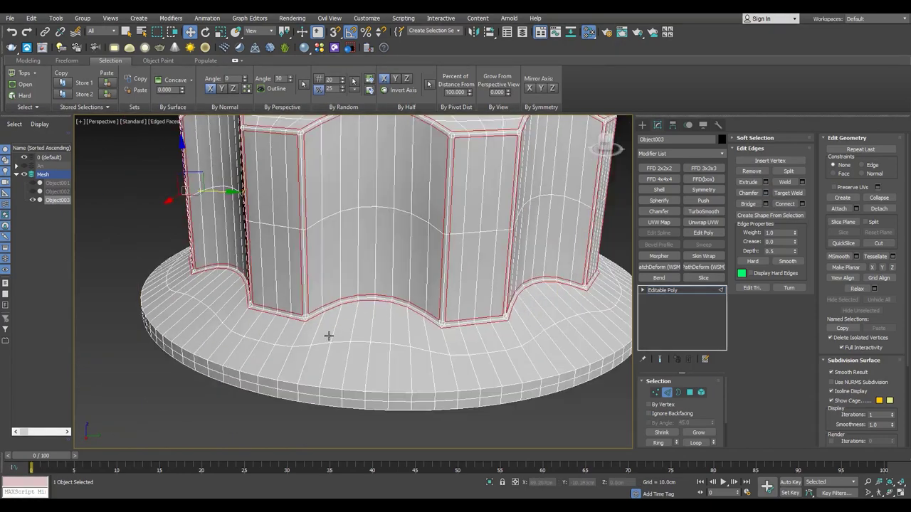
pyautogui.scroll(5, 300, 387)
# Chamfer the edge loop where the walls meet the brim to about 5.8 cm and commit.
pyautogui.click(765, 193)
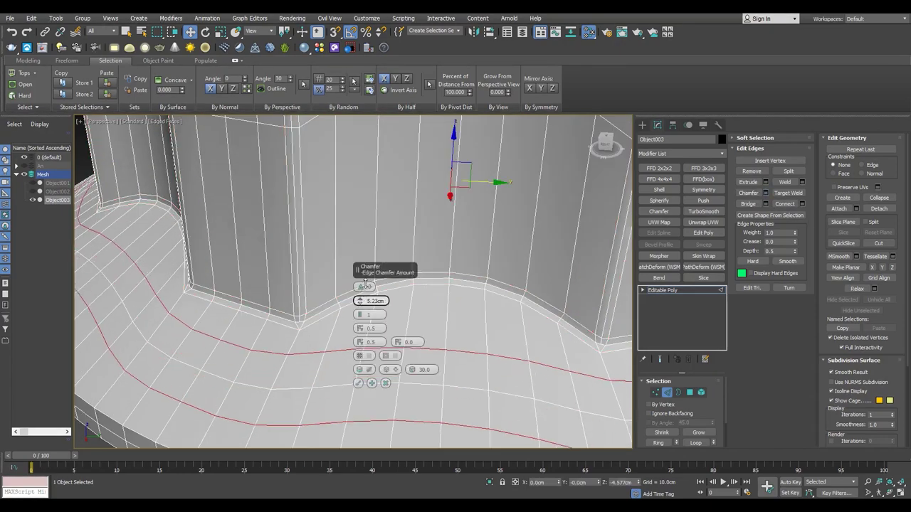
pyautogui.scroll(-3, 285, 284)
pyautogui.keyDown('alt'); pyautogui.moveTo(284, 284); pyautogui.dragTo(230, 200, button='middle'); pyautogui.keyUp('alt')
pyautogui.press('F4')
pyautogui.scroll(2, 235, 200)
pyautogui.press('F4')
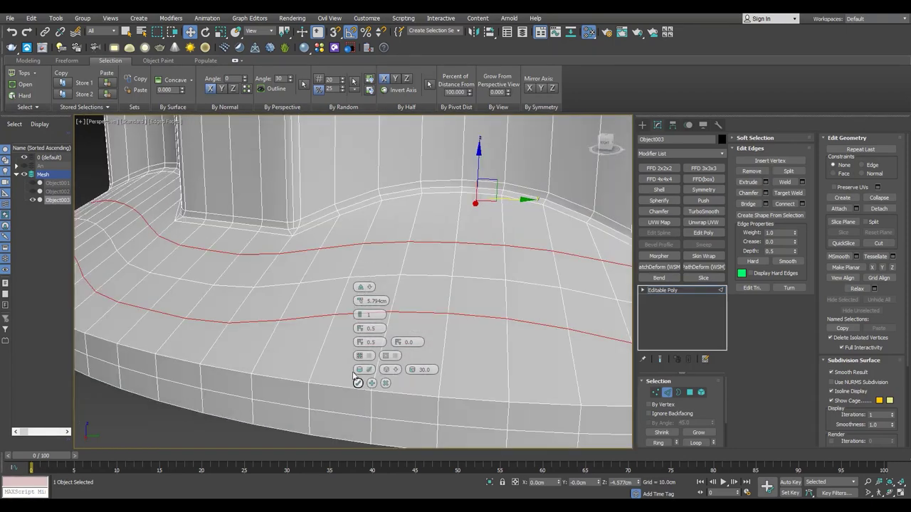
pyautogui.click(358, 383)
pyautogui.scroll(5, 342, 299)
pyautogui.press('1')
pyautogui.keyDown('alt'); pyautogui.moveTo(342, 309); pyautogui.dragTo(332, 302, button='middle'); pyautogui.keyUp('alt')
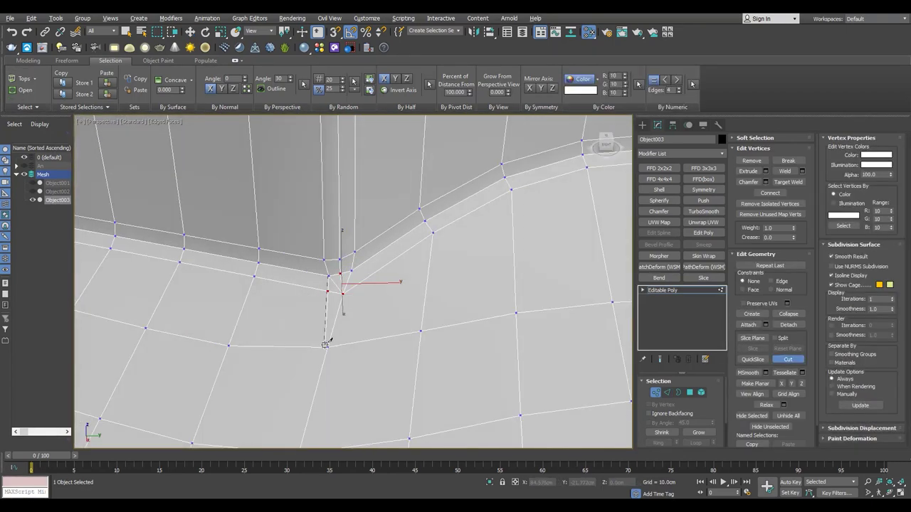
# Set Constraints to Edge and select the vertex at the wall base corner.
pyautogui.keyDown('alt'); pyautogui.moveTo(435, 331); pyautogui.dragTo(425, 329, button='middle'); pyautogui.keyUp('alt')
pyautogui.hotkey('shift', 'x')
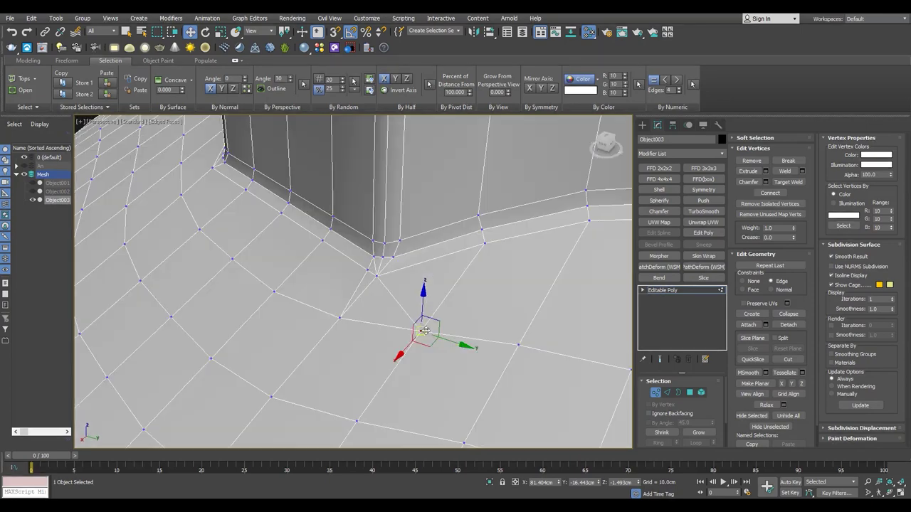
pyautogui.scroll(2, 360, 308)
pyautogui.press('2')
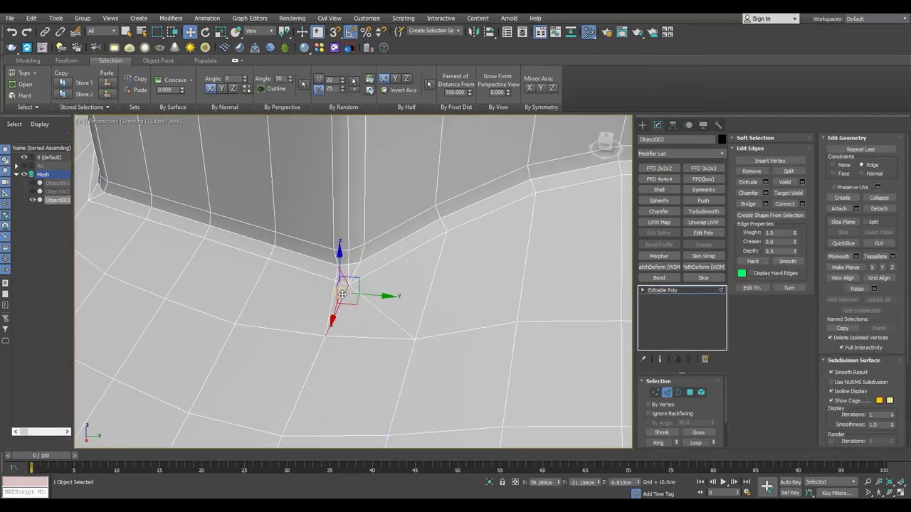
pyautogui.scroll(-3, 344, 292)
pyautogui.scroll(3, 258, 284)
pyautogui.press('1')
pyautogui.click(329, 293)
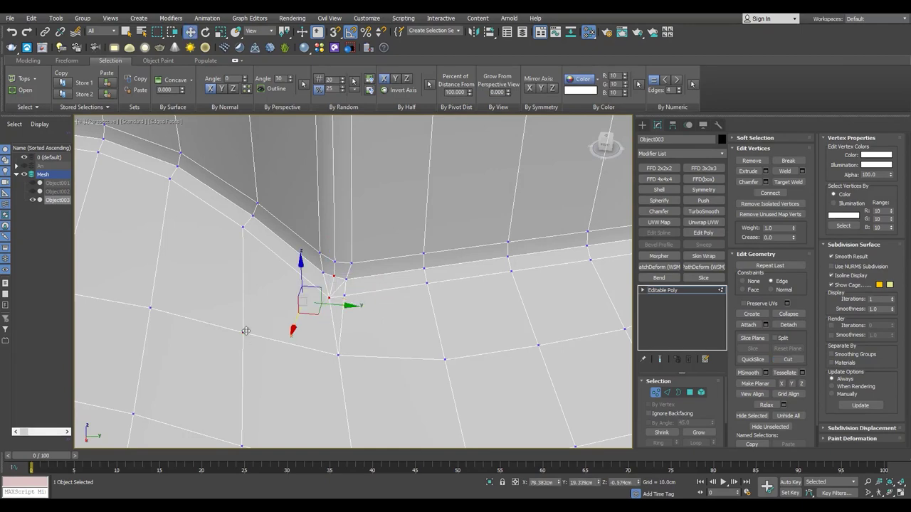
pyautogui.press('2')
# Cut extra edges into the brim around the curved wall corner, then review the brim.
pyautogui.moveTo(328, 311)
pyautogui.keyDown('alt'); pyautogui.mouseDown(button='middle')
pyautogui.moveTo(214, 287)
pyautogui.moveTo(527, 308)
pyautogui.moveTo(503, 321)
pyautogui.mouseUp(button='middle'); pyautogui.keyUp('alt')
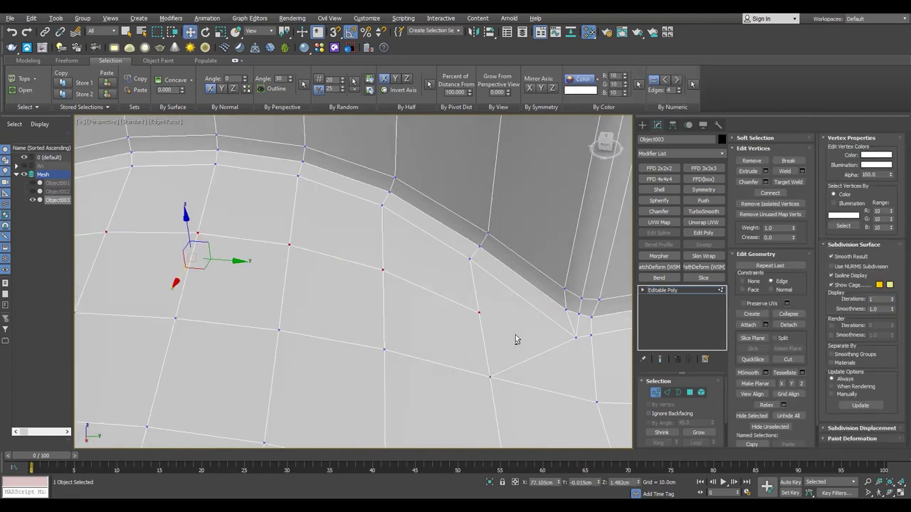
pyautogui.keyDown('alt'); pyautogui.moveTo(565, 344); pyautogui.dragTo(331, 301, button='middle'); pyautogui.keyUp('alt')
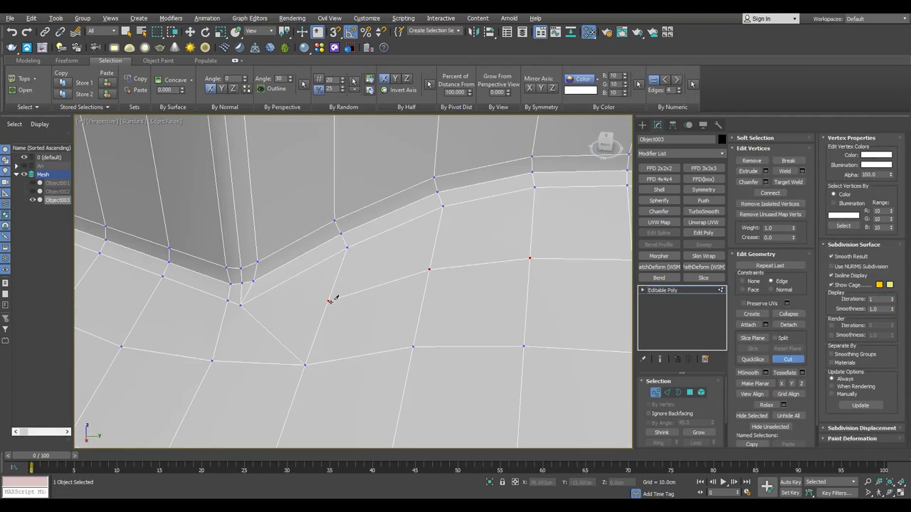
pyautogui.press('2')
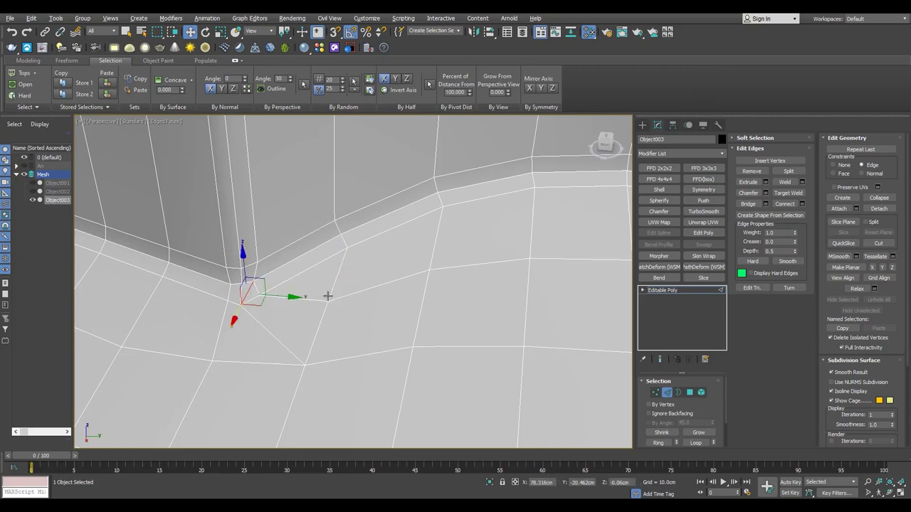
pyautogui.press('1')
pyautogui.keyDown('alt'); pyautogui.moveTo(258, 295); pyautogui.dragTo(270, 308, button='middle'); pyautogui.keyUp('alt')
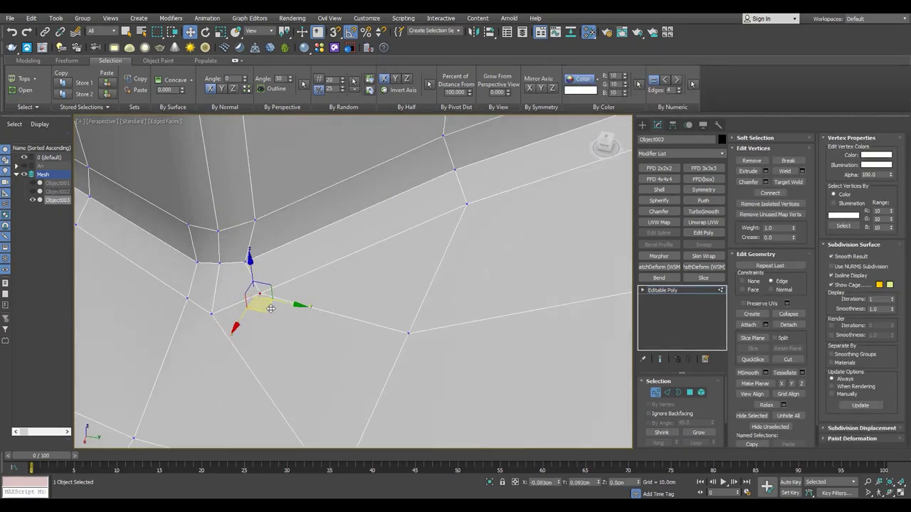
pyautogui.moveTo(259, 261)
pyautogui.keyDown('alt'); pyautogui.mouseDown(button='middle')
pyautogui.moveTo(225, 290)
pyautogui.moveTo(231, 318)
pyautogui.mouseUp(button='middle'); pyautogui.keyUp('alt')
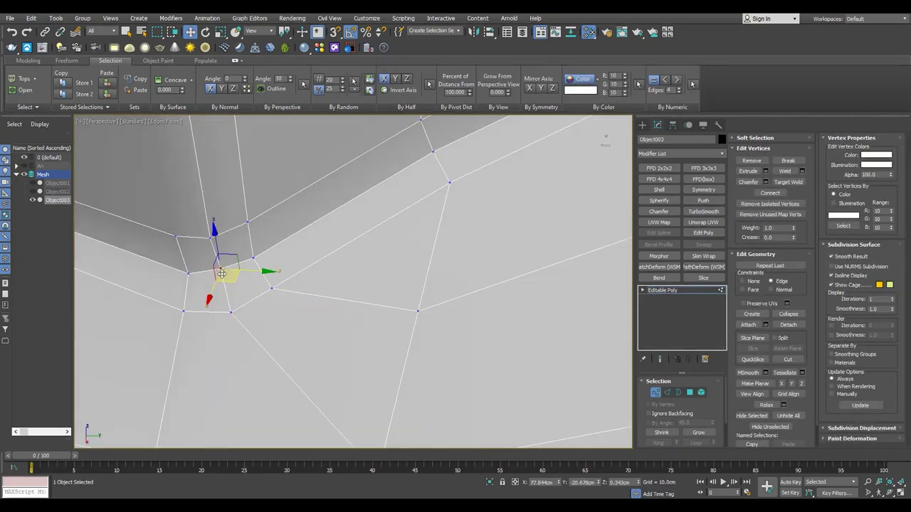
pyautogui.keyDown('alt'); pyautogui.moveTo(222, 274); pyautogui.dragTo(267, 325, button='middle'); pyautogui.keyUp('alt')
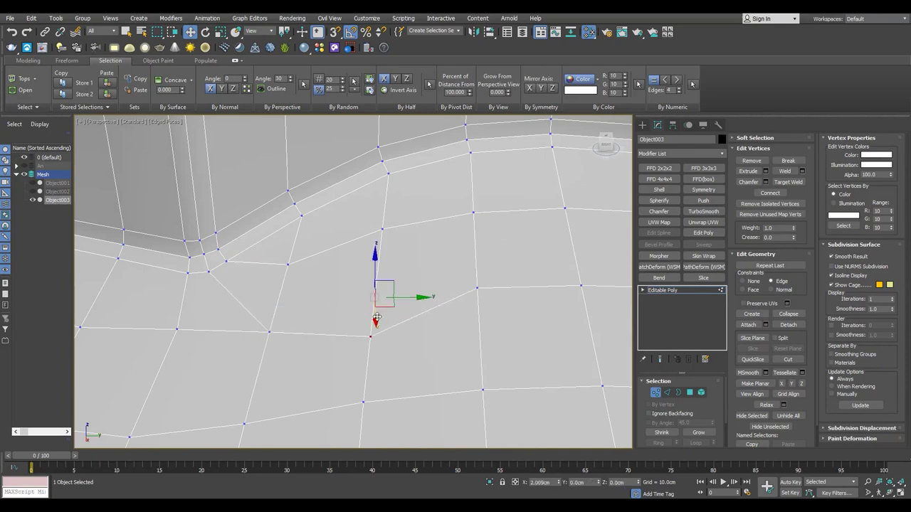
pyautogui.keyDown('alt'); pyautogui.moveTo(377, 317); pyautogui.dragTo(283, 320, button='middle'); pyautogui.keyUp('alt')
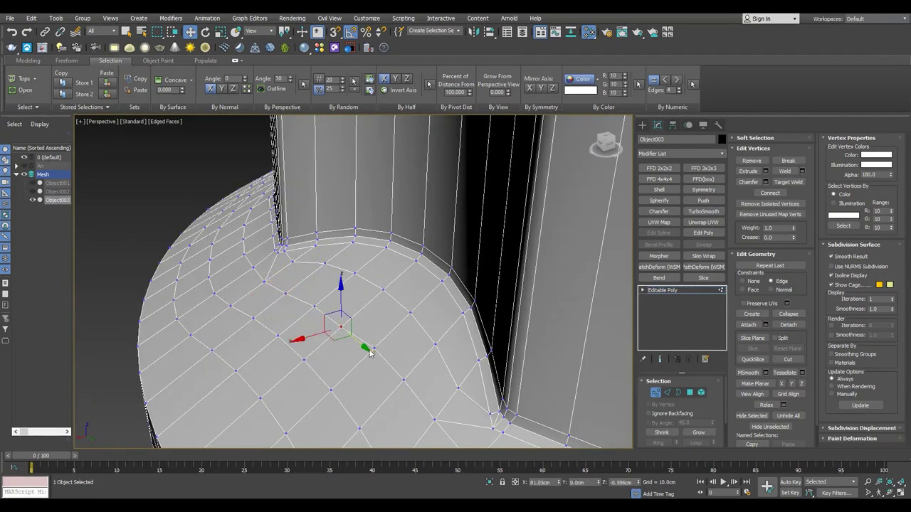
# Convert the selected brim edges to vertices and ready the Move tool on the edge loop.
pyautogui.scroll(3, 386, 375)
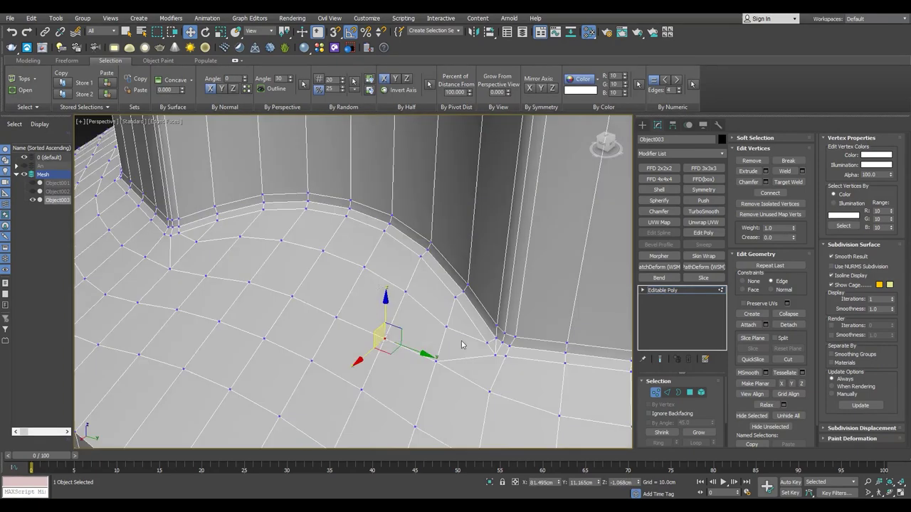
pyautogui.press('2')
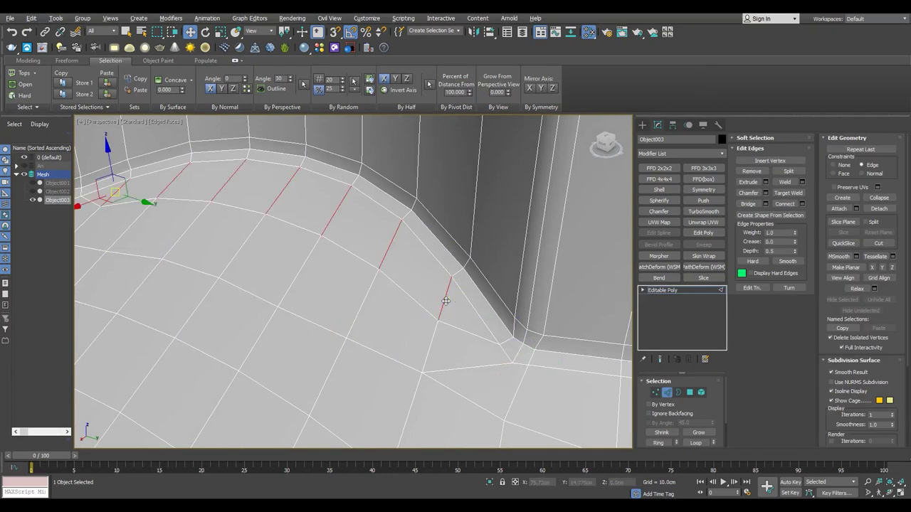
pyautogui.keyDown('ctrl'); pyautogui.click(655, 392); pyautogui.keyUp('ctrl')
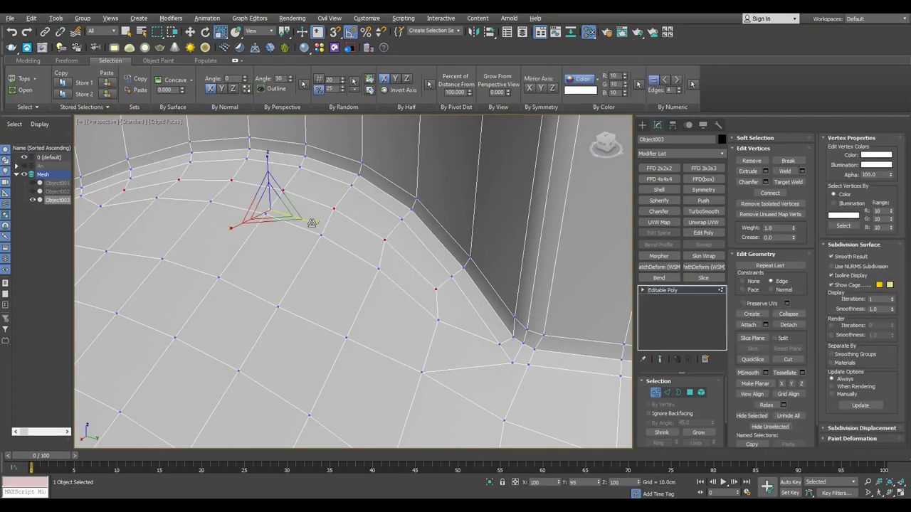
pyautogui.press('2')
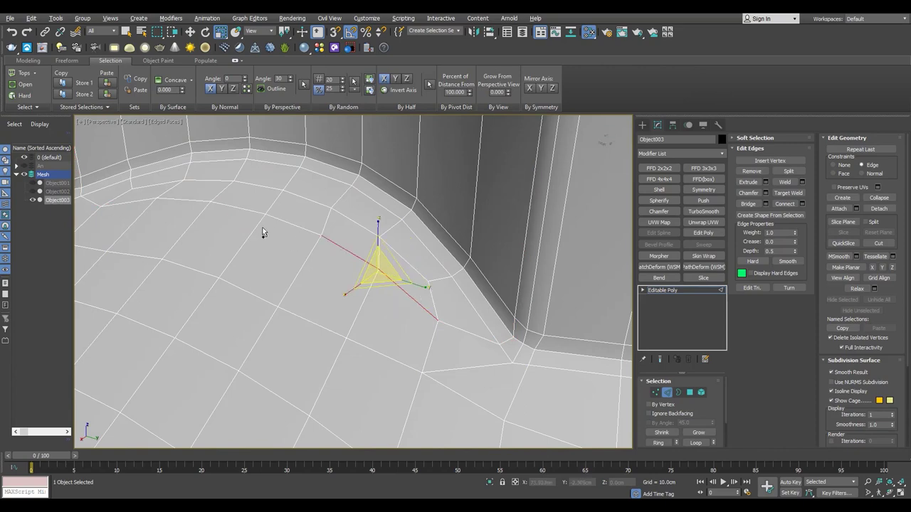
pyautogui.scroll(-2, 270, 237)
pyautogui.press('w')
pyautogui.moveTo(271, 237)
pyautogui.keyDown('alt'); pyautogui.mouseDown(button='middle')
pyautogui.moveTo(267, 215)
pyautogui.moveTo(349, 233)
pyautogui.mouseUp(button='middle'); pyautogui.keyUp('alt')
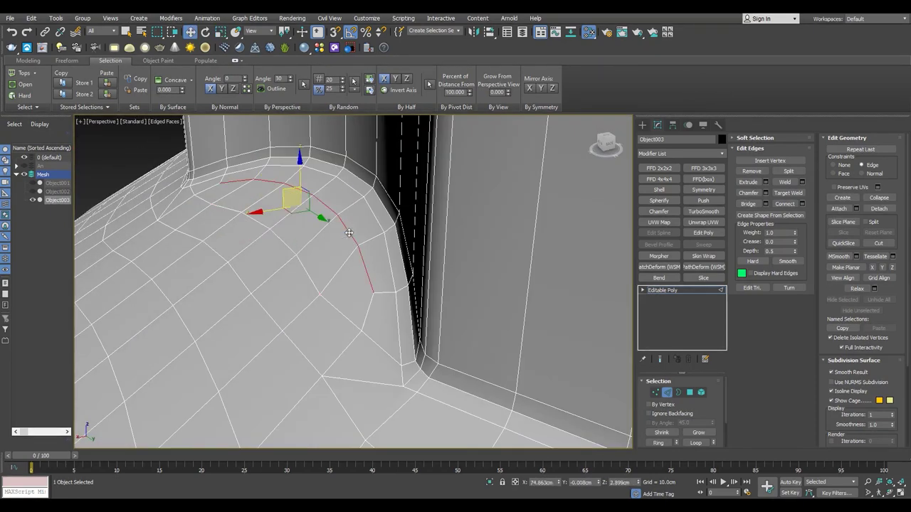
pyautogui.keyDown('alt'); pyautogui.moveTo(280, 195); pyautogui.dragTo(377, 272, button='middle'); pyautogui.keyUp('alt')
# At vertex level, examine and adjust the floor-to-wall corner vertex from several angles.
pyautogui.press('1')
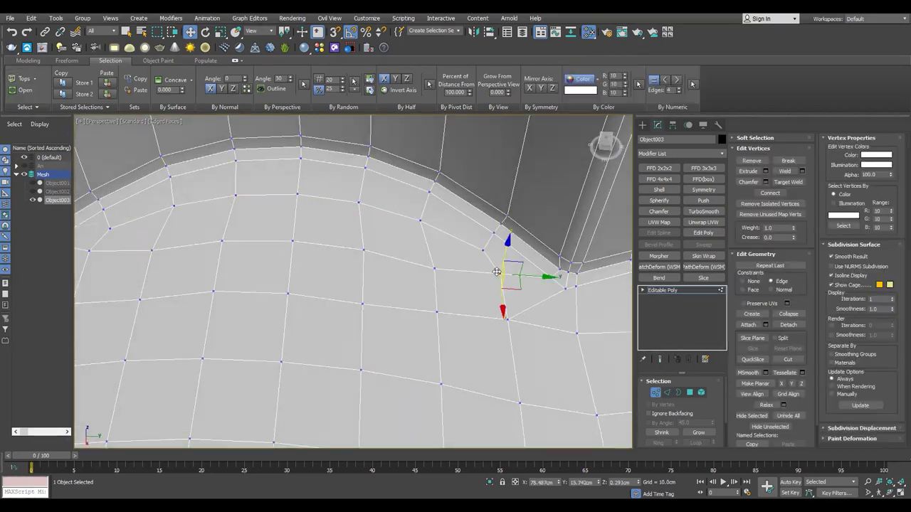
pyautogui.scroll(2, 564, 288)
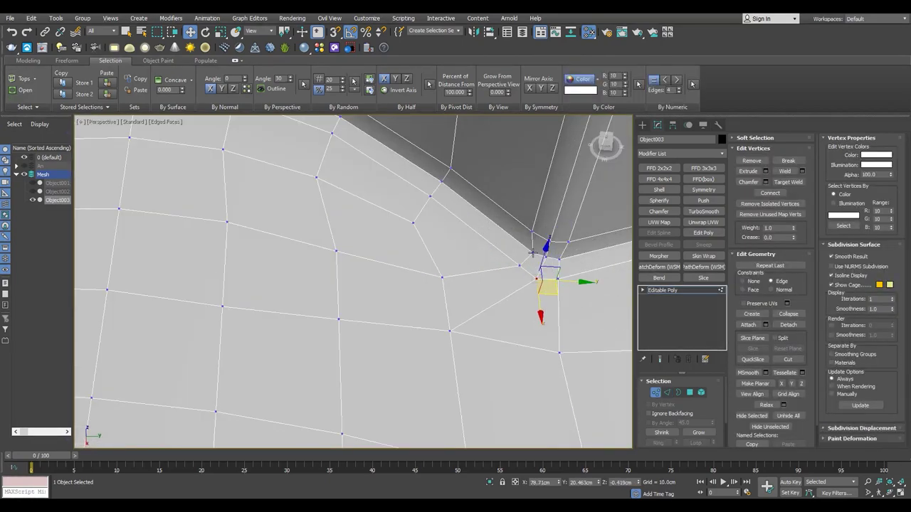
pyautogui.keyDown('alt'); pyautogui.moveTo(550, 291); pyautogui.dragTo(530, 254, button='middle'); pyautogui.keyUp('alt')
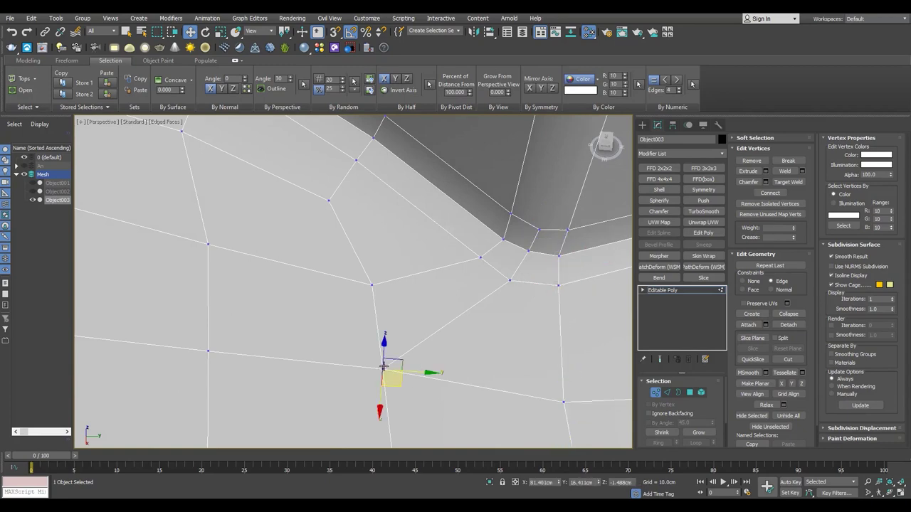
pyautogui.scroll(-3, 448, 393)
pyautogui.scroll(3, 327, 343)
pyautogui.scroll(-3, 451, 378)
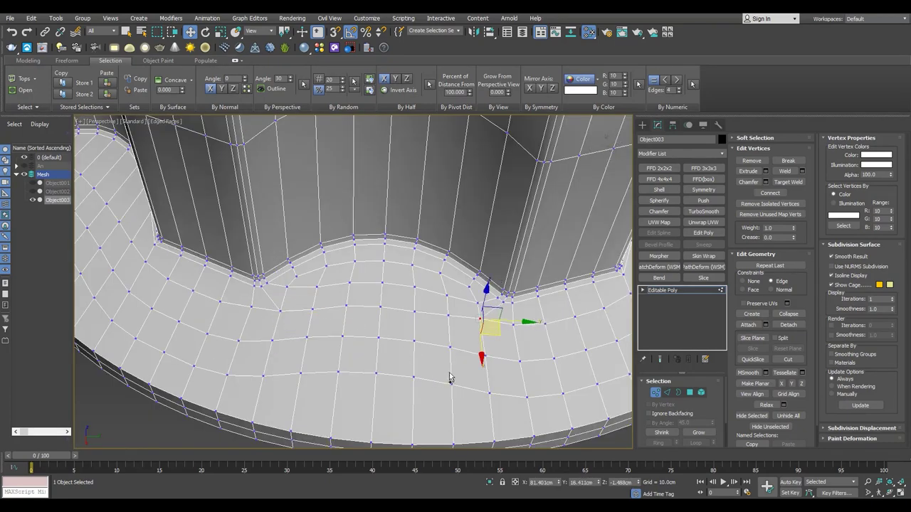
pyautogui.moveTo(451, 378)
pyautogui.keyDown('alt'); pyautogui.mouseDown(button='middle')
pyautogui.moveTo(547, 325)
pyautogui.moveTo(525, 273)
pyautogui.mouseUp(button='middle'); pyautogui.keyUp('alt')
# Delete the TurboSmooth modifier so the cup's stack holds only its Editable Poly.
pyautogui.click(703, 212)
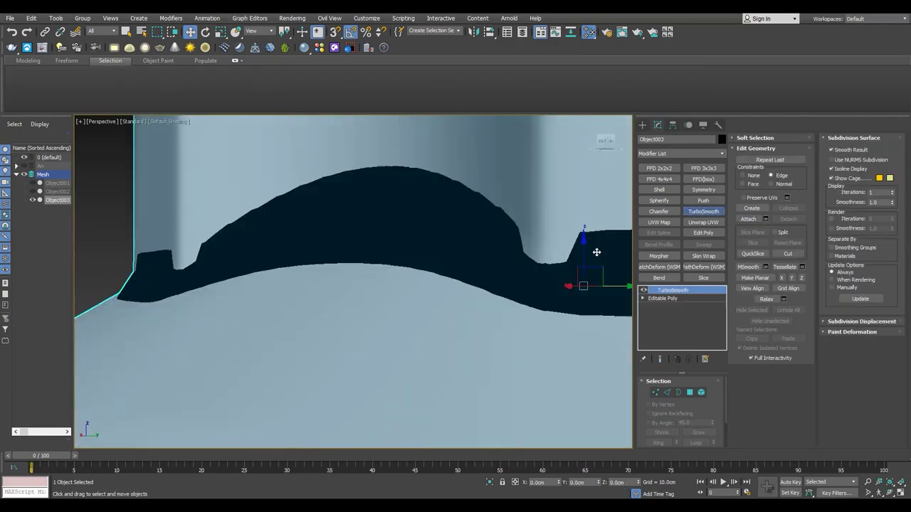
pyautogui.press('F4')
pyautogui.press('F4')
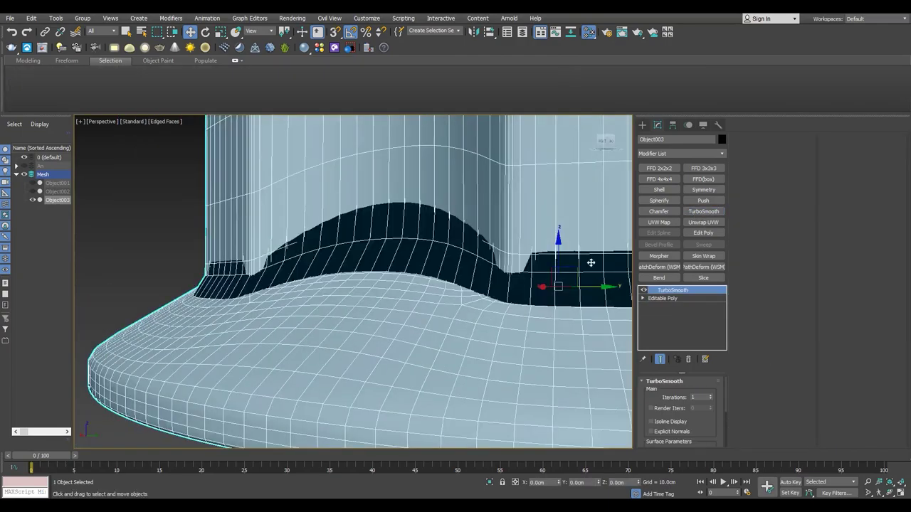
pyautogui.moveTo(525, 273)
pyautogui.keyDown('alt'); pyautogui.mouseDown(button='middle')
pyautogui.moveTo(547, 321)
pyautogui.moveTo(498, 299)
pyautogui.moveTo(524, 284)
pyautogui.mouseUp(button='middle'); pyautogui.keyUp('alt')
pyautogui.scroll(5, 498, 299)
# In Edge mode, convert the notched inner wall polygons to their top border edges.
pyautogui.press('2')
pyautogui.press('4')
pyautogui.keyDown('ctrl'); pyautogui.keyDown('shift'); pyautogui.click(667, 392); pyautogui.keyUp('shift'); pyautogui.keyUp('ctrl')
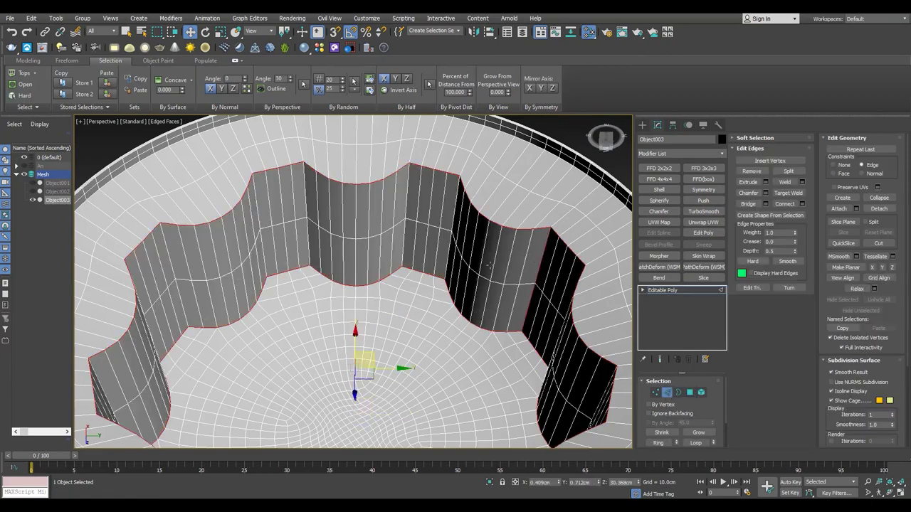
pyautogui.scroll(3, 329, 206)
pyautogui.keyDown('alt'); pyautogui.moveTo(267, 267); pyautogui.dragTo(421, 291, button='middle'); pyautogui.keyUp('alt')
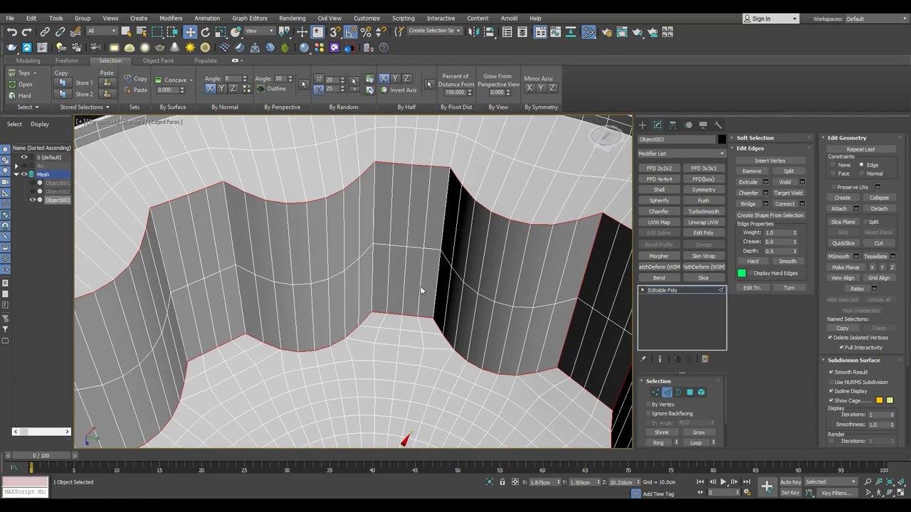
pyautogui.scroll(-5, 441, 227)
pyautogui.scroll(4, 456, 245)
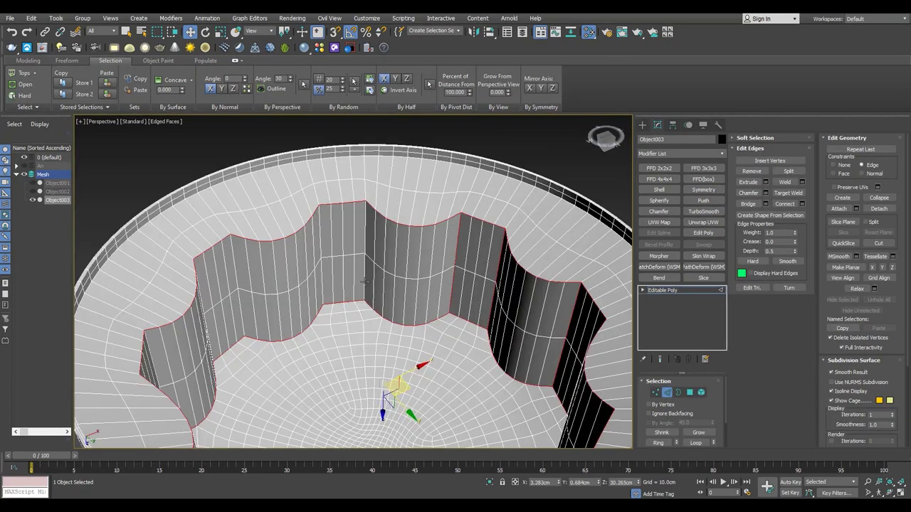
pyautogui.scroll(-5, 276, 279)
pyautogui.scroll(5, 284, 256)
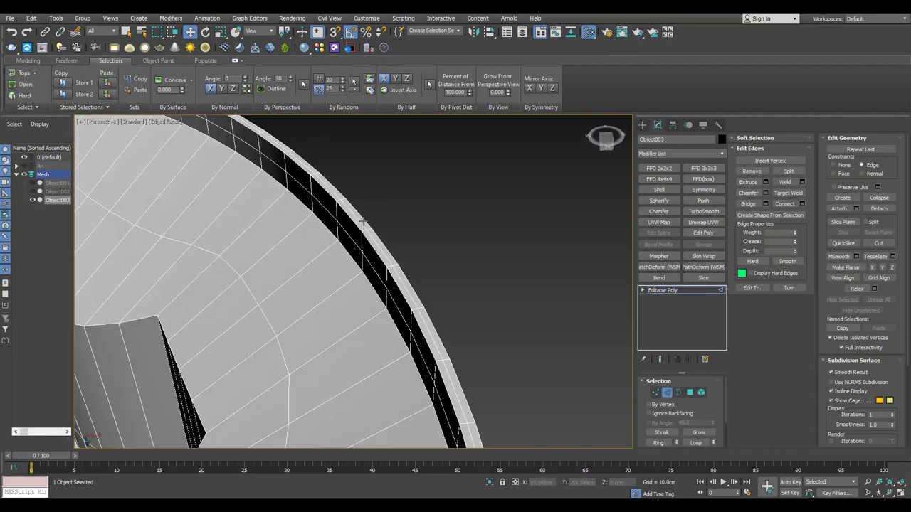
pyautogui.scroll(3, 295, 261)
# Leave polygon editing and add a Shell modifier with a 1.15cm inner amount.
pyautogui.rightClick(372, 235)
pyautogui.click(358, 193)
pyautogui.scroll(-5, 363, 263)
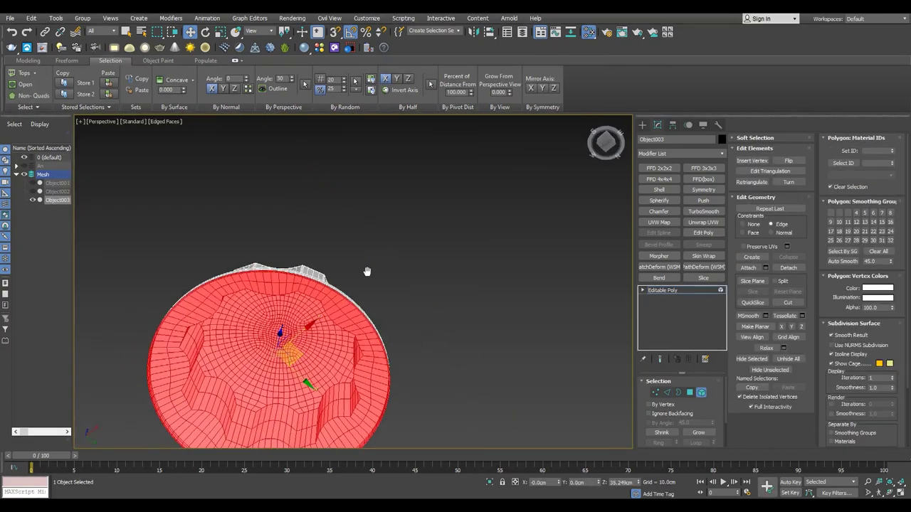
pyautogui.click(368, 269)
pyautogui.scroll(5, 358, 277)
pyautogui.click(660, 293)
pyautogui.scroll(-5, 356, 285)
pyautogui.click(659, 189)
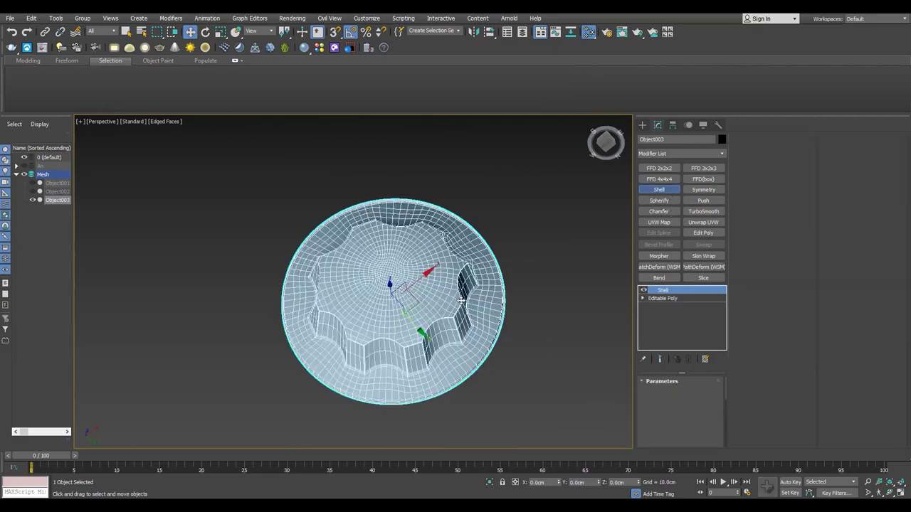
pyautogui.scroll(4, 426, 242)
pyautogui.scroll(3, 465, 231)
pyautogui.scroll(-5, 466, 232)
pyautogui.keyDown('alt'); pyautogui.moveTo(455, 242); pyautogui.dragTo(416, 318, button='middle'); pyautogui.keyUp('alt')
pyautogui.scroll(4, 416, 318)
pyautogui.press('F4')
# Stack TurboSmooth above the Shell with Iterations set to 2.
pyautogui.click(713, 212)
pyautogui.scroll(3, 122, 298)
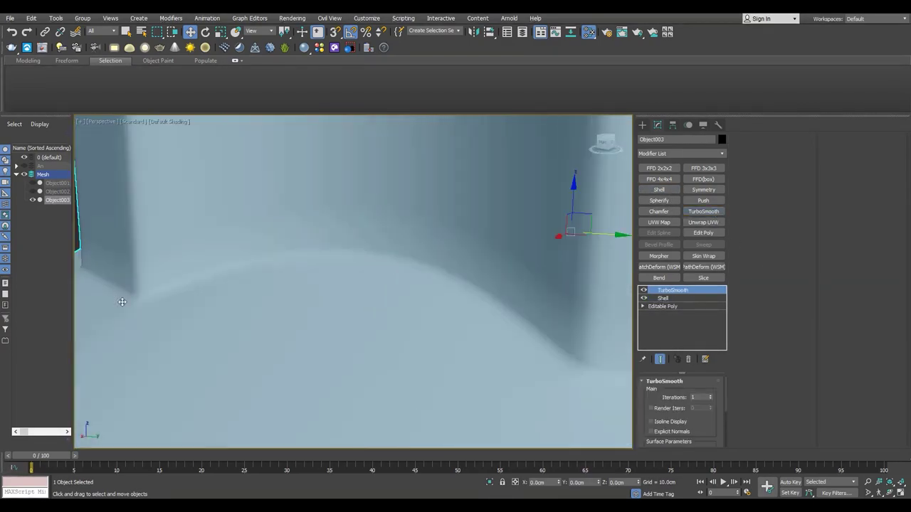
pyautogui.scroll(3, 238, 372)
pyautogui.scroll(2, 436, 353)
pyautogui.scroll(-3, 436, 353)
pyautogui.click(710, 395)
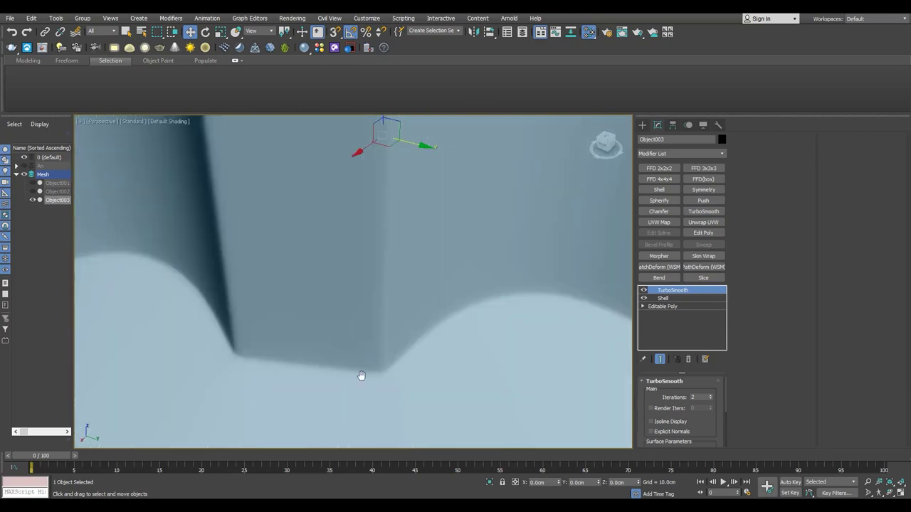
pyautogui.scroll(3, 360, 375)
pyautogui.moveTo(333, 299); pyautogui.dragTo(318, 323, button='middle')
pyautogui.scroll(-3, 318, 323)
pyautogui.scroll(-2, 297, 286)
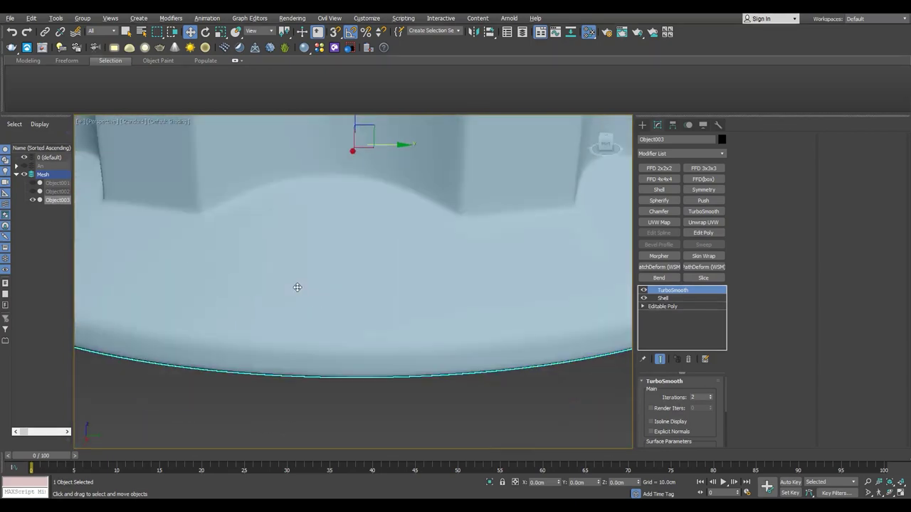
# Remove that TurboSmooth, then re-add TurboSmooth directly above the Shell.
pyautogui.press('F4')
pyautogui.click(689, 360)
pyautogui.moveTo(237, 246)
pyautogui.keyDown('alt'); pyautogui.mouseDown(button='middle')
pyautogui.moveTo(362, 321)
pyautogui.moveTo(524, 319)
pyautogui.moveTo(368, 283)
pyautogui.mouseUp(button='middle'); pyautogui.keyUp('alt')
pyautogui.scroll(3, 367, 282)
pyautogui.press('F4')
pyautogui.click(662, 290)
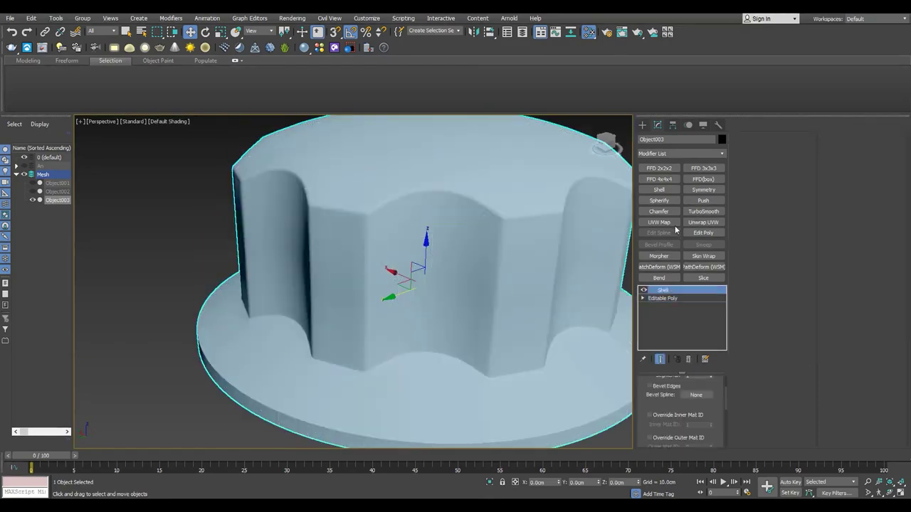
pyautogui.click(703, 211)
pyautogui.scroll(2, 347, 302)
pyautogui.scroll(-3, 347, 303)
pyautogui.moveTo(376, 301)
pyautogui.keyDown('alt'); pyautogui.mouseDown(button='middle')
pyautogui.moveTo(427, 179)
pyautogui.moveTo(498, 284)
pyautogui.mouseUp(button='middle'); pyautogui.keyUp('alt')
pyautogui.scroll(3, 427, 178)
pyautogui.scroll(-1, 400, 194)
# On the base Editable Poly, select the brim's rim edge loop and chamfer it.
pyautogui.scroll(4, 624, 301)
pyautogui.press('F4')
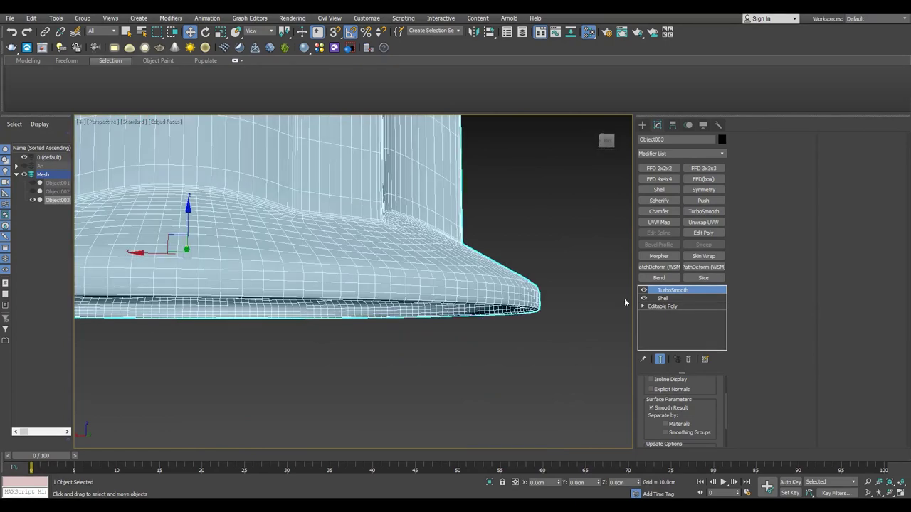
pyautogui.click(663, 305)
pyautogui.press('2')
pyautogui.click(509, 304)
pyautogui.doubleClick(509, 304)
pyautogui.scroll(2, 509, 304)
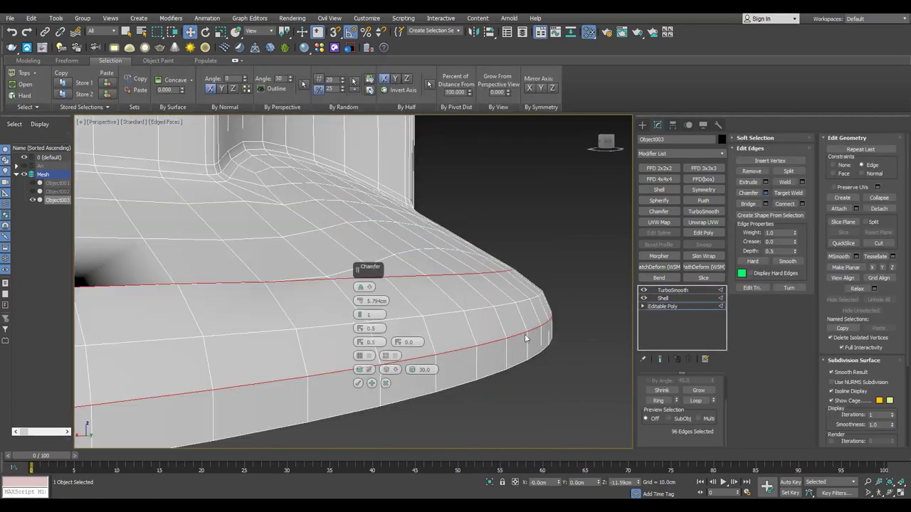
pyautogui.moveTo(359, 301); pyautogui.dragTo(360, 270)
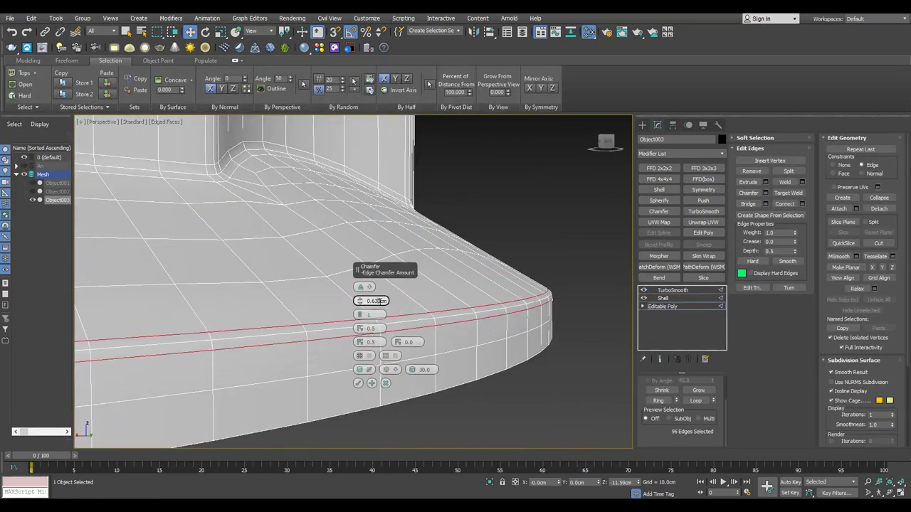
pyautogui.keyDown('alt'); pyautogui.moveTo(461, 384); pyautogui.dragTo(474, 323, button='middle'); pyautogui.keyUp('alt')
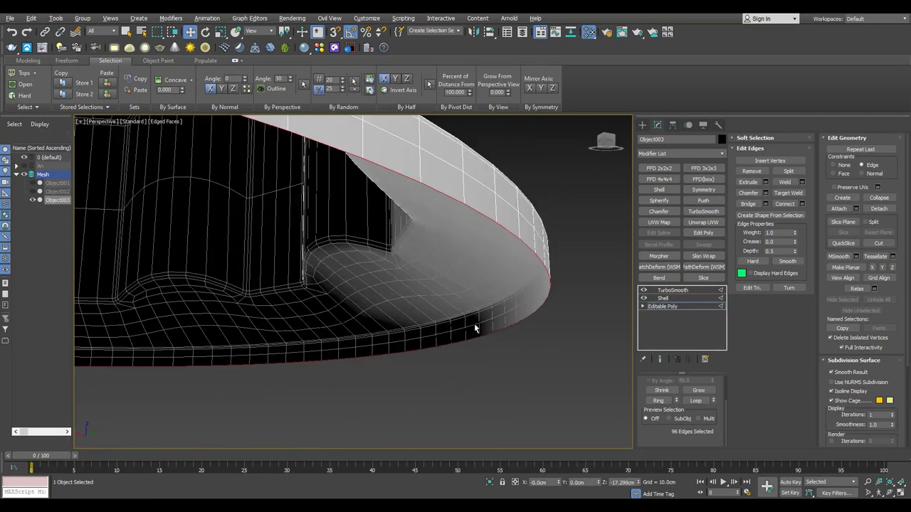
# Add an Edit Poly modifier above the Shell and select the rim edges in Edge mode.
pyautogui.click(665, 297)
pyautogui.click(703, 232)
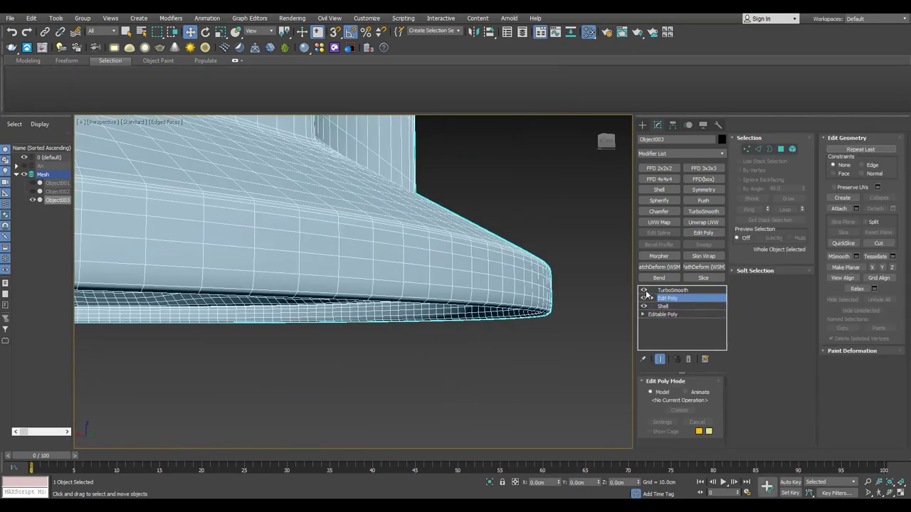
pyautogui.press('2')
pyautogui.keyDown('alt'); pyautogui.moveTo(518, 264); pyautogui.dragTo(530, 263, button='middle'); pyautogui.keyUp('alt')
pyautogui.scroll(2, 530, 264)
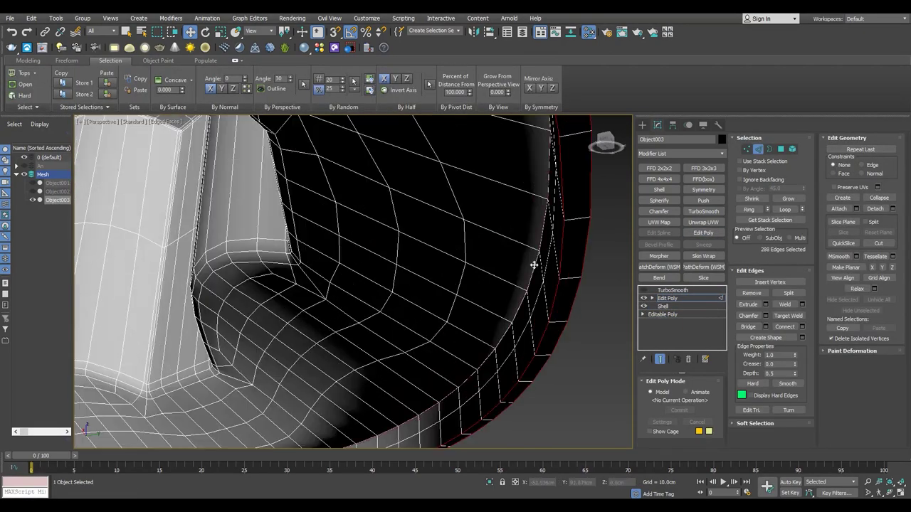
pyautogui.scroll(-5, 533, 265)
pyautogui.press('F3')
pyautogui.scroll(8, 516, 230)
pyautogui.scroll(-5, 523, 273)
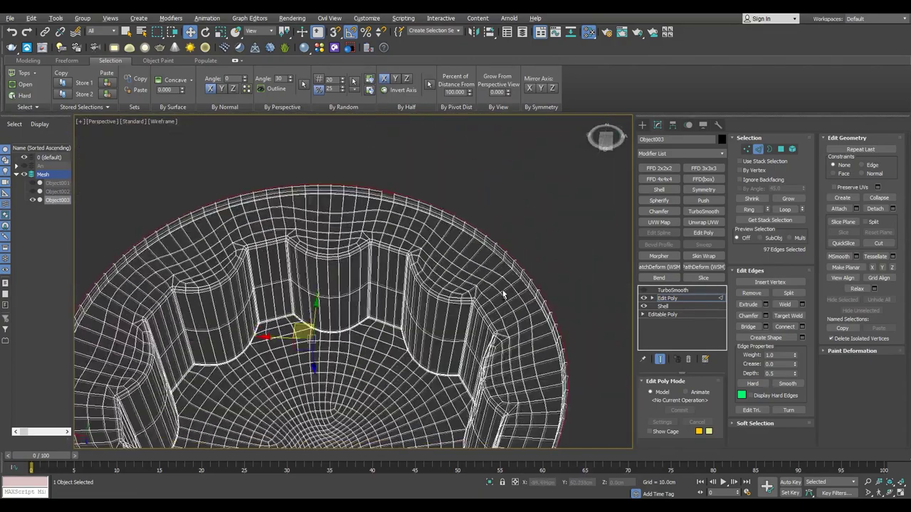
pyautogui.press('F3')
pyautogui.scroll(5, 567, 367)
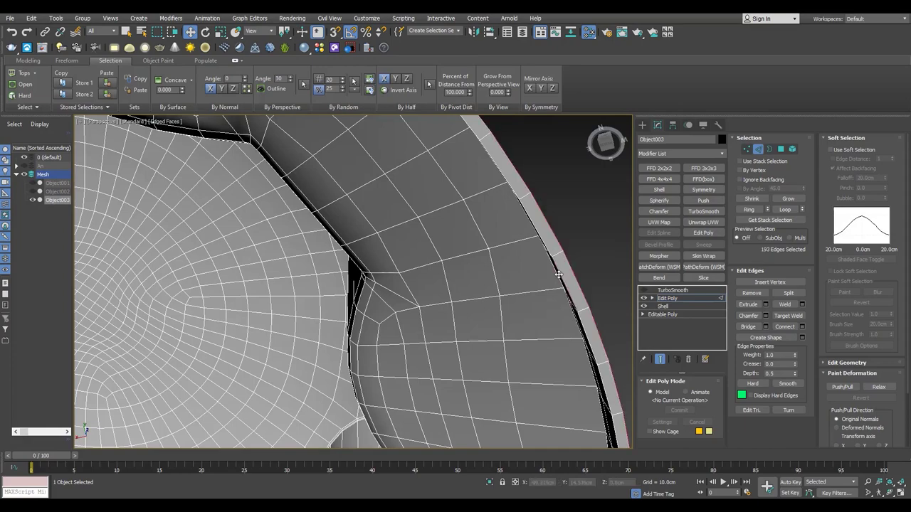
pyautogui.scroll(3, 559, 274)
pyautogui.scroll(3, 517, 320)
# Chamfer the rim edges by 1.0cm, then collapse Shell and Edit Poly into the Editable Poly.
pyautogui.click(765, 315)
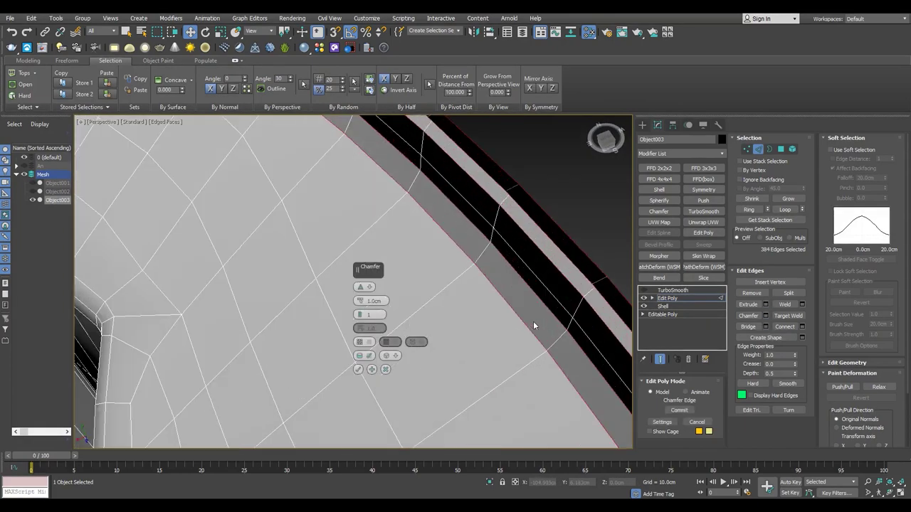
pyautogui.click(384, 372)
pyautogui.rightClick(663, 306)
pyautogui.click(694, 206)
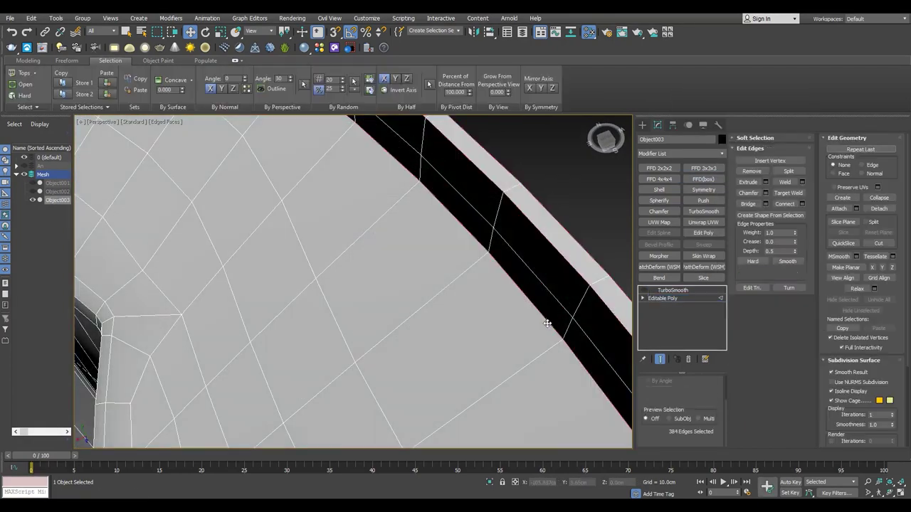
# Chamfer Object003's rim edges again with a 0.365cm amount.
pyautogui.scroll(-3, 547, 324)
pyautogui.press(';')
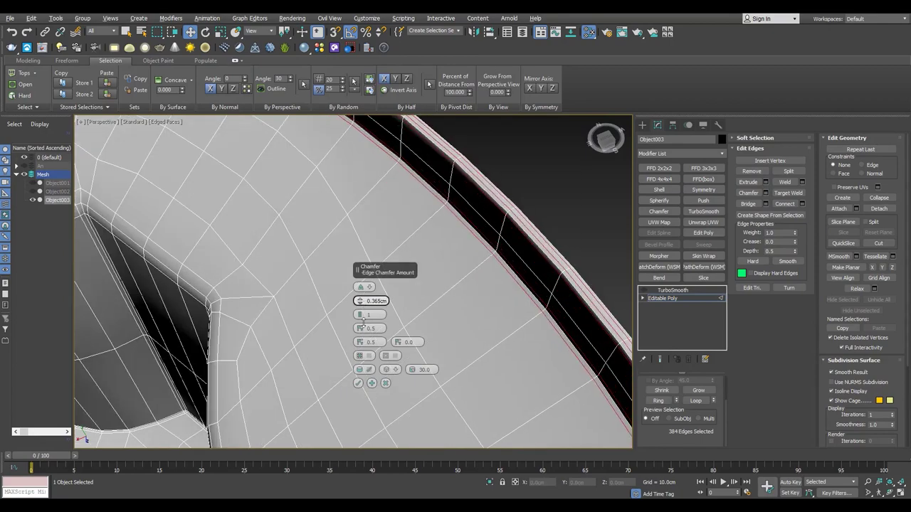
pyautogui.keyDown('alt'); pyautogui.moveTo(519, 311); pyautogui.dragTo(498, 284, button='middle'); pyautogui.keyUp('alt')
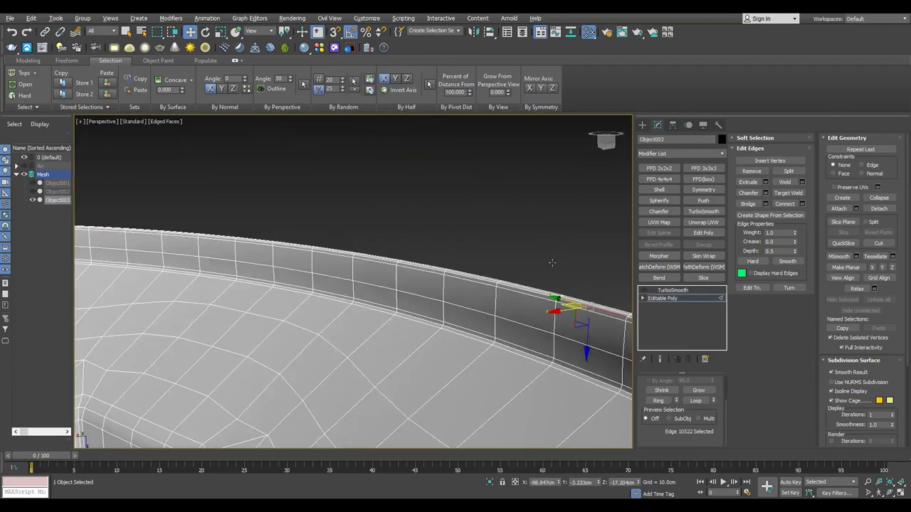
# Return to the TurboSmooth level, frame the object, and set Iterations to 2.
pyautogui.click(672, 290)
pyautogui.press('F4')
pyautogui.press('z')
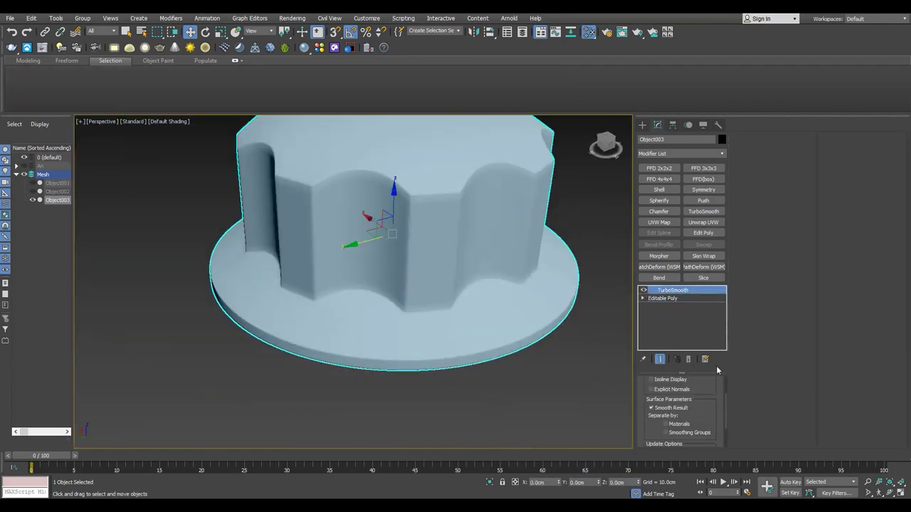
pyautogui.click(710, 395)
pyautogui.keyDown('alt'); pyautogui.moveTo(325, 249); pyautogui.dragTo(510, 168, button='middle'); pyautogui.keyUp('alt')
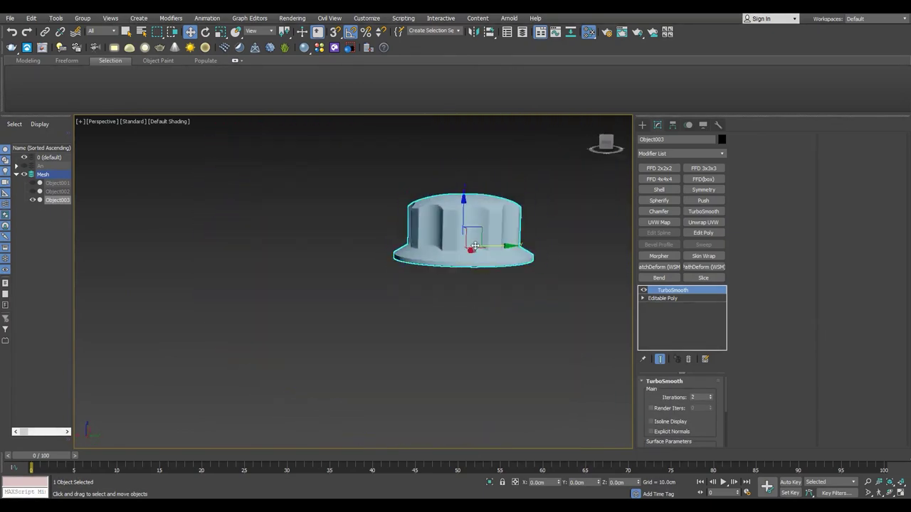
pyautogui.scroll(5, 475, 254)
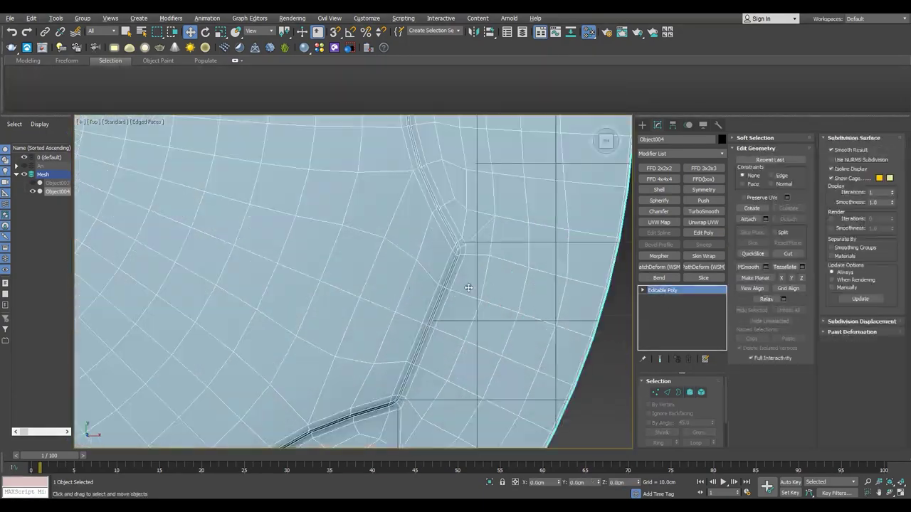
# Draw Circle001 in the Top view and move it over the mesh's top.
pyautogui.click(644, 127)
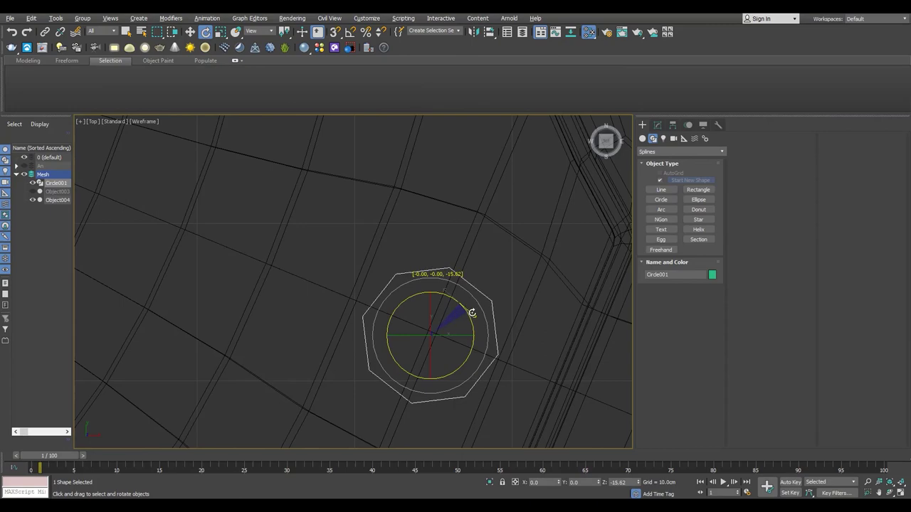
pyautogui.scroll(3, 472, 312)
pyautogui.press('w')
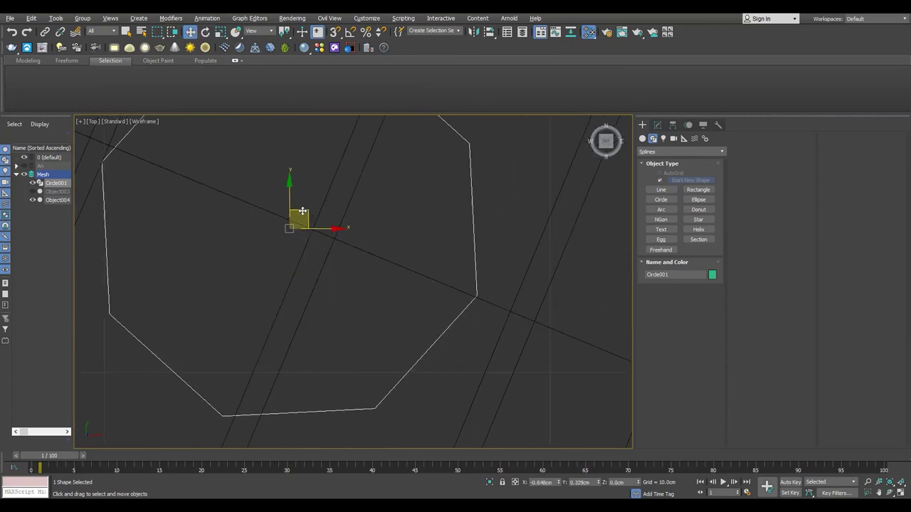
pyautogui.moveTo(325, 230); pyautogui.dragTo(244, 199, button='middle')
pyautogui.scroll(-4, 482, 308)
pyautogui.scroll(-2, 482, 308)
pyautogui.moveTo(515, 301); pyautogui.dragTo(282, 201)
# Clone the circle as Circle002, rotate the copy into place, and select Object004.
pyautogui.click(453, 299)
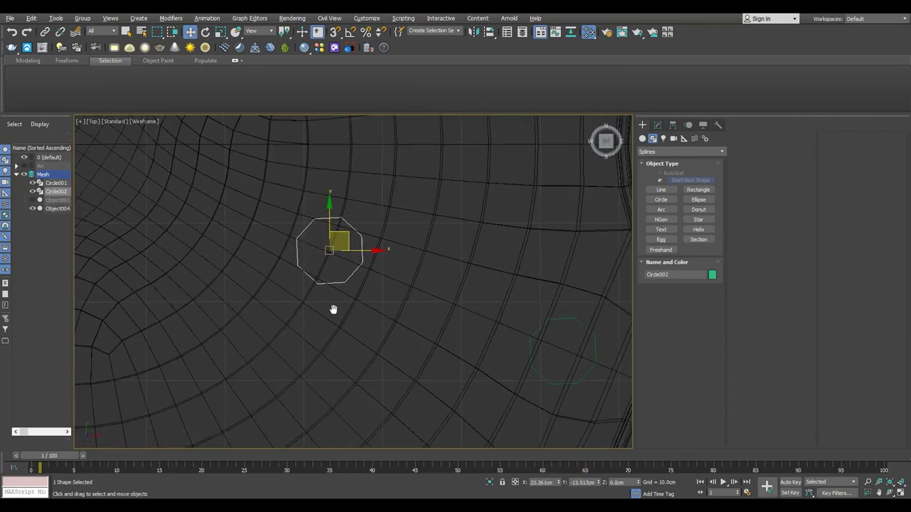
pyautogui.scroll(3, 332, 308)
pyautogui.scroll(4, 332, 284)
pyautogui.press('e')
pyautogui.moveTo(349, 241); pyautogui.dragTo(352, 247)
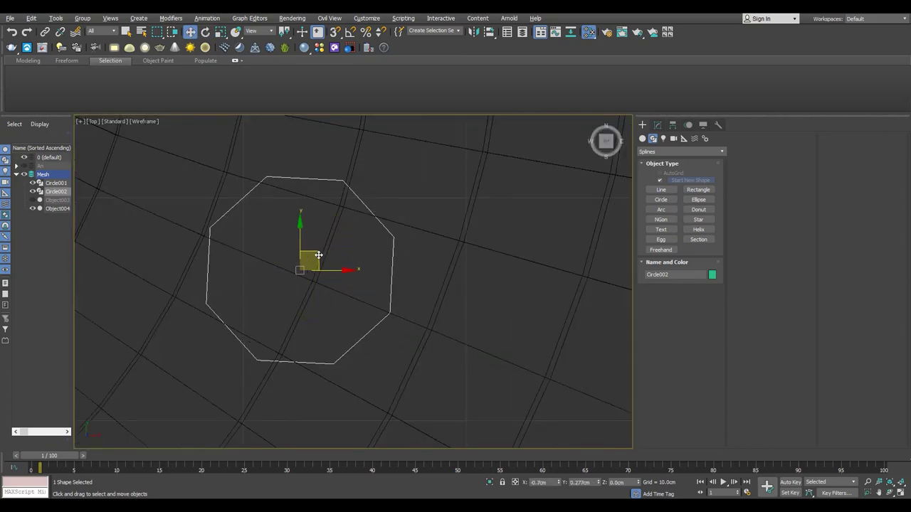
pyautogui.click(347, 241)
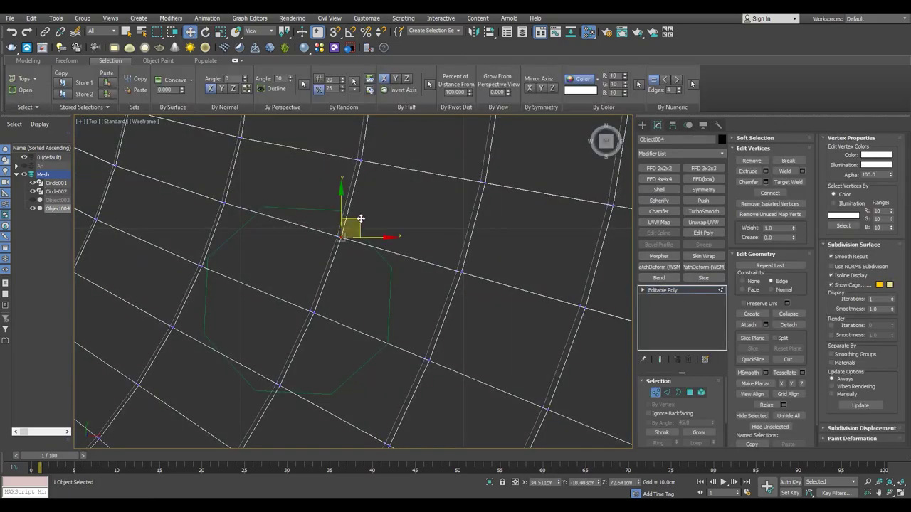
# Cut new edges across Object004's top, snapping to the points of Circle001 and Circle002.
pyautogui.moveTo(274, 397); pyautogui.dragTo(256, 218, button='middle')
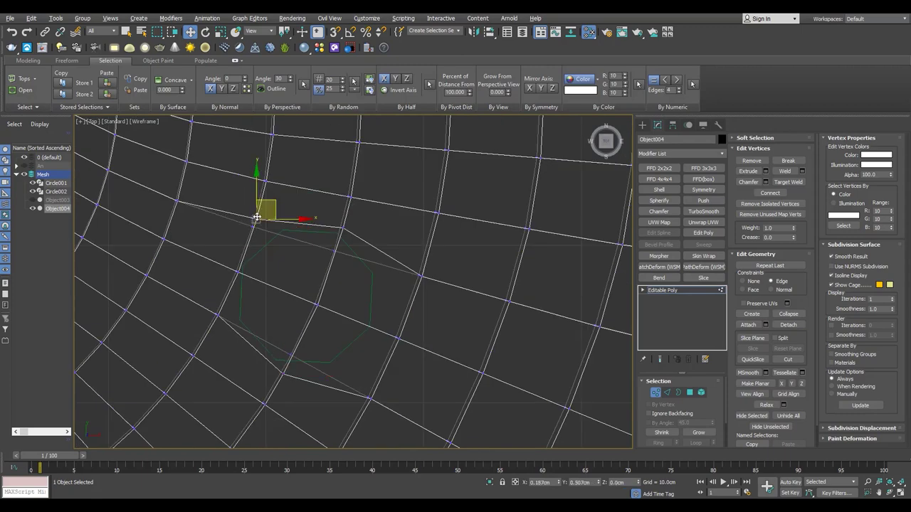
pyautogui.scroll(-3, 508, 413)
pyautogui.scroll(3, 251, 219)
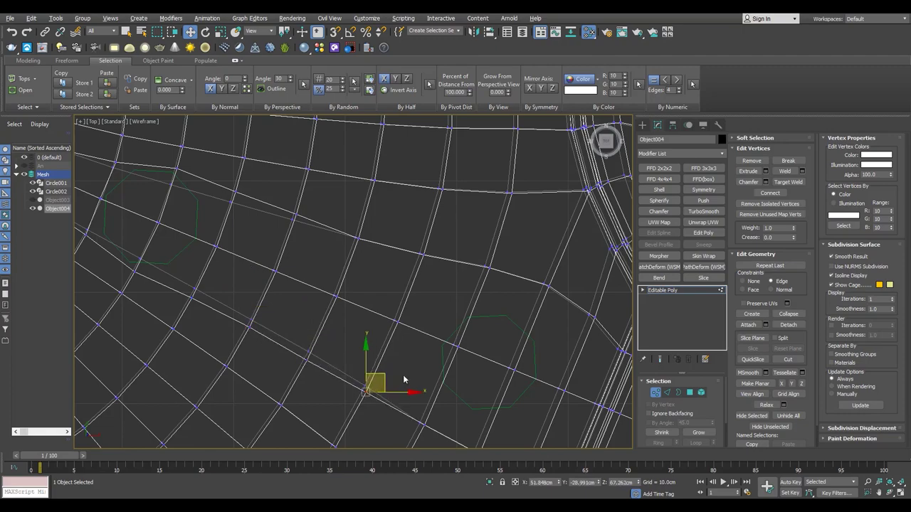
pyautogui.hotkey('alt', 'c')
pyautogui.scroll(2, 427, 338)
pyautogui.scroll(2, 450, 296)
pyautogui.scroll(2, 423, 309)
pyautogui.scroll(2, 425, 271)
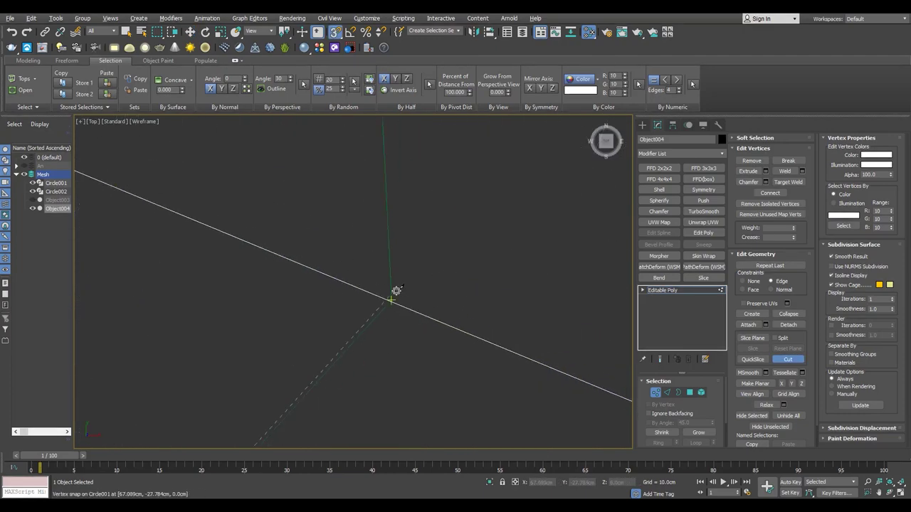
pyautogui.scroll(-3, 396, 291)
pyautogui.scroll(-2, 531, 273)
pyautogui.scroll(-3, 219, 235)
pyautogui.scroll(2, 239, 197)
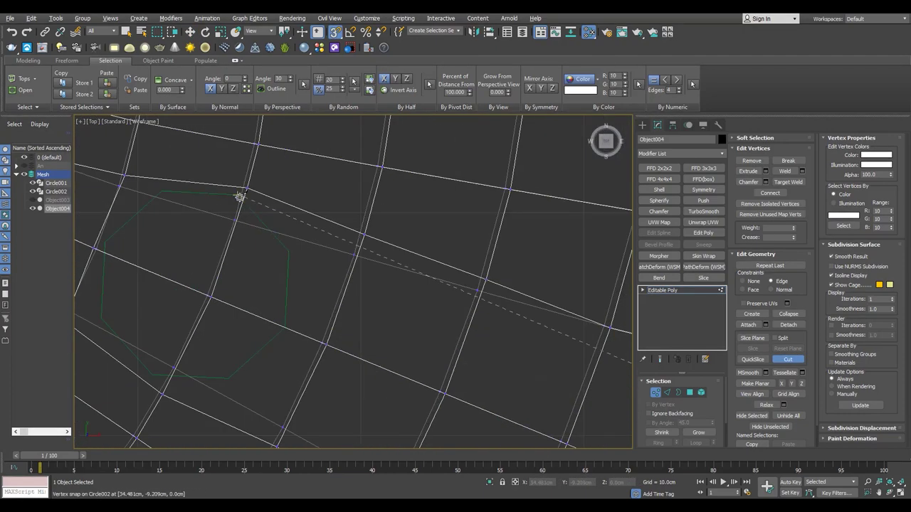
pyautogui.scroll(-3, 158, 379)
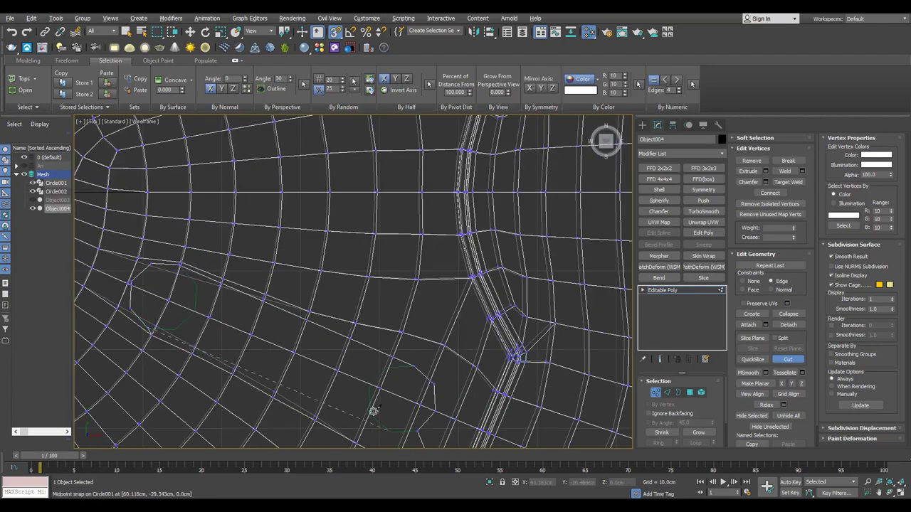
pyautogui.scroll(3, 372, 411)
# In the Perspective view, target-weld the first stray cut vertex onto its neighbour.
pyautogui.press('p')
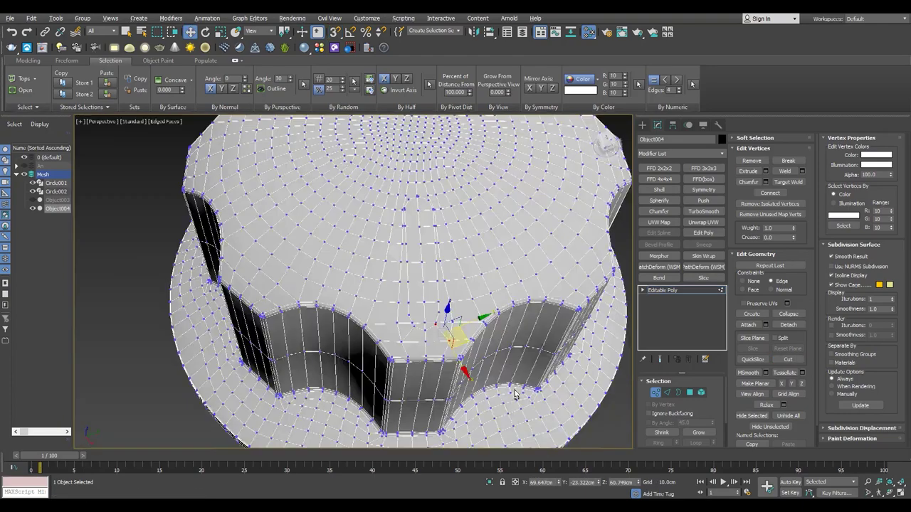
pyautogui.scroll(3, 391, 325)
pyautogui.scroll(2, 395, 326)
pyautogui.hotkey('ctrl', 'w')
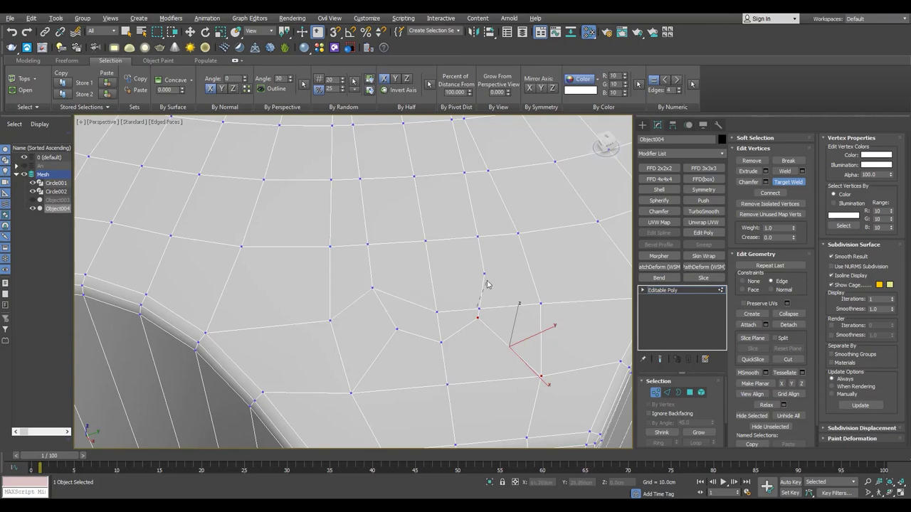
pyautogui.click(484, 274)
pyautogui.moveTo(486, 284)
pyautogui.keyDown('alt'); pyautogui.mouseDown(button='middle')
pyautogui.moveTo(431, 315)
pyautogui.moveTo(502, 284)
pyautogui.moveTo(468, 265)
pyautogui.moveTo(477, 280)
pyautogui.moveTo(444, 319)
pyautogui.moveTo(410, 308)
pyautogui.mouseUp(button='middle'); pyautogui.keyUp('alt')
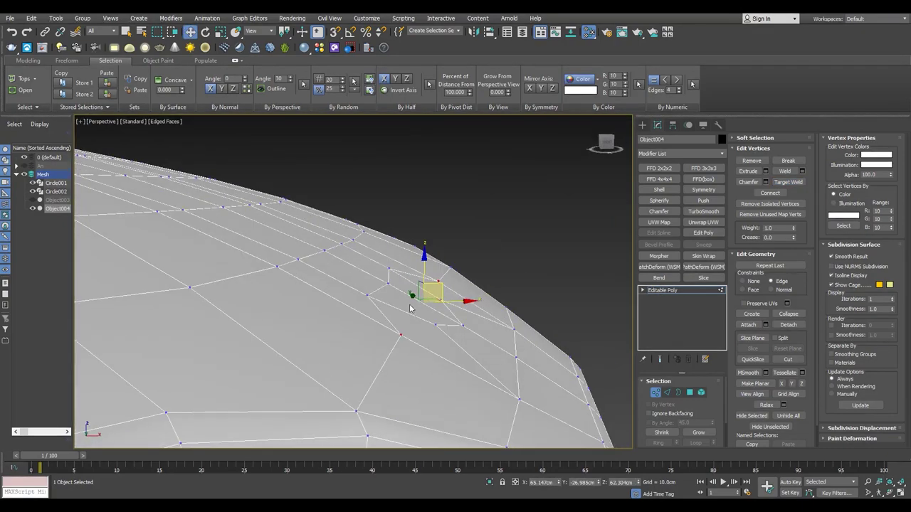
# Target-weld the remaining stray vertices on the top into their neighbours.
pyautogui.moveTo(412, 276)
pyautogui.keyDown('alt'); pyautogui.mouseDown(button='middle')
pyautogui.moveTo(348, 309)
pyautogui.moveTo(301, 280)
pyautogui.moveTo(346, 307)
pyautogui.moveTo(420, 172)
pyautogui.mouseUp(button='middle'); pyautogui.keyUp('alt')
pyautogui.scroll(6, 420, 171)
pyautogui.hotkey('ctrl', 'alt', 'w')
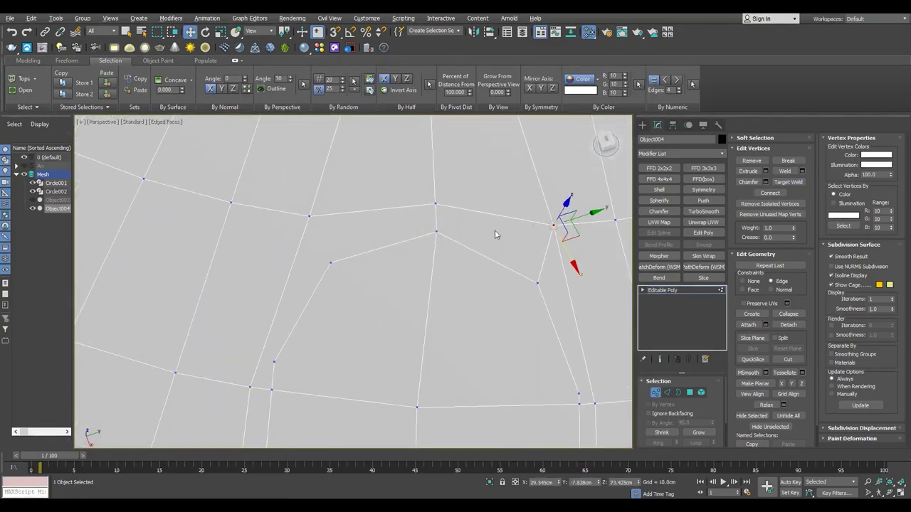
pyautogui.moveTo(275, 397); pyautogui.dragTo(381, 335, button='middle')
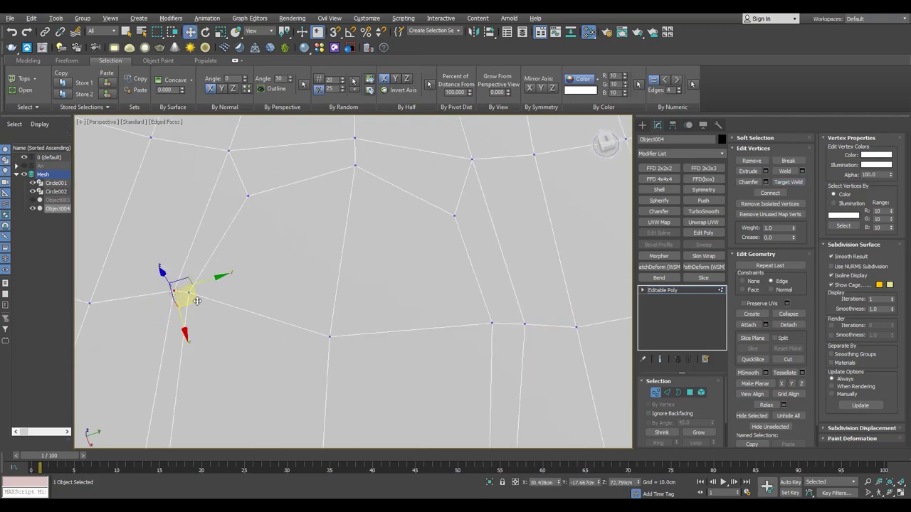
pyautogui.scroll(-3, 197, 302)
pyautogui.scroll(-2, 263, 258)
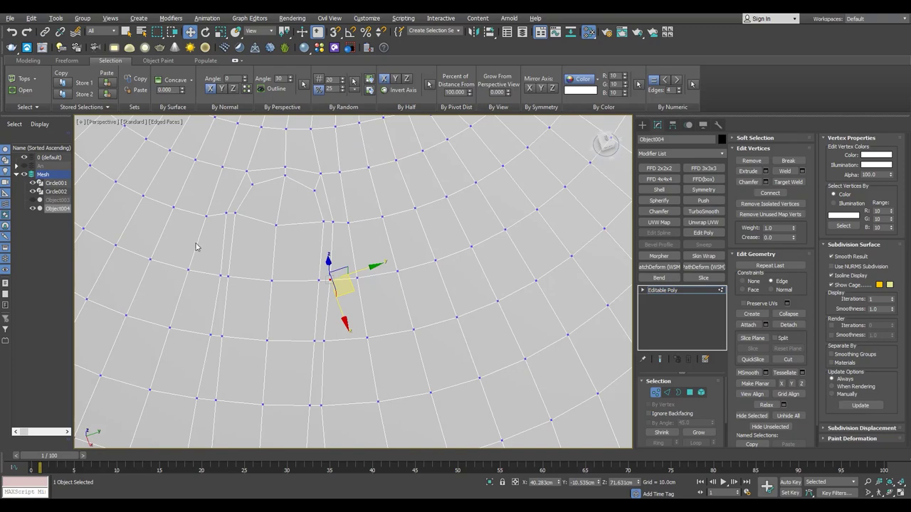
pyautogui.keyDown('alt'); pyautogui.moveTo(198, 246); pyautogui.dragTo(395, 256, button='middle'); pyautogui.keyUp('alt')
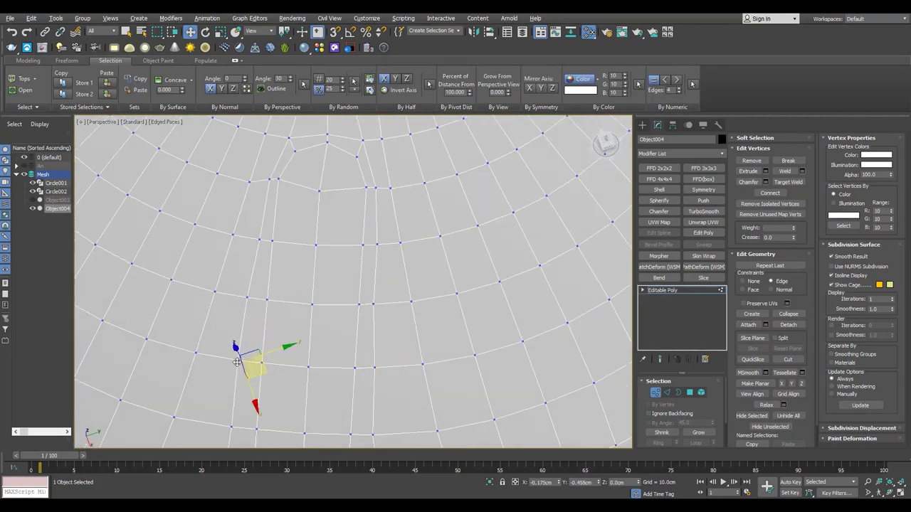
pyautogui.moveTo(237, 362)
pyautogui.keyDown('alt'); pyautogui.mouseDown(button='middle')
pyautogui.moveTo(271, 325)
pyautogui.moveTo(411, 295)
pyautogui.moveTo(351, 316)
pyautogui.mouseUp(button='middle'); pyautogui.keyUp('alt')
pyautogui.scroll(-3, 394, 290)
# Select the slot strip polygons on Object004's top and frame them in the view.
pyautogui.press('4')
pyautogui.keyDown('ctrl'); pyautogui.click(386, 171); pyautogui.keyUp('ctrl')
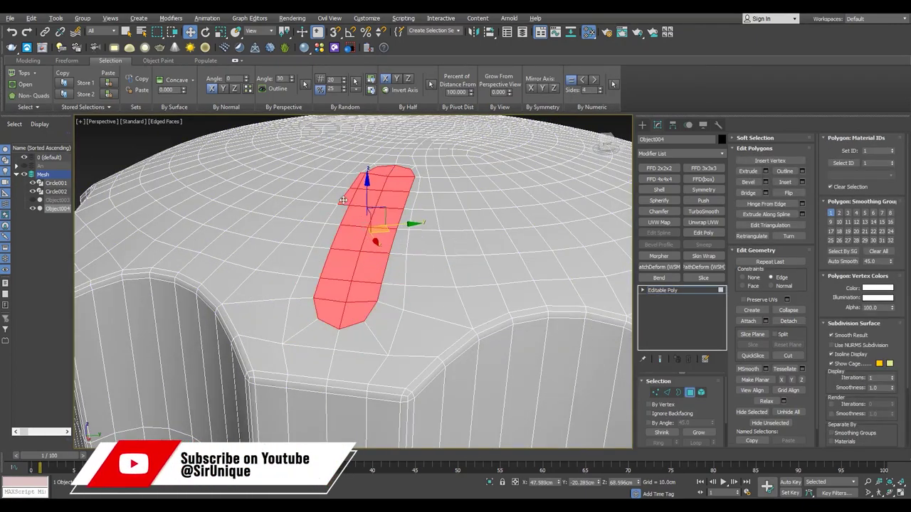
pyautogui.moveTo(343, 201)
pyautogui.keyDown('alt'); pyautogui.mouseDown(button='middle')
pyautogui.moveTo(327, 385)
pyautogui.moveTo(256, 385)
pyautogui.mouseUp(button='middle'); pyautogui.keyUp('alt')
pyautogui.click(764, 181)
pyautogui.scroll(3, 252, 380)
pyautogui.scroll(5, 240, 371)
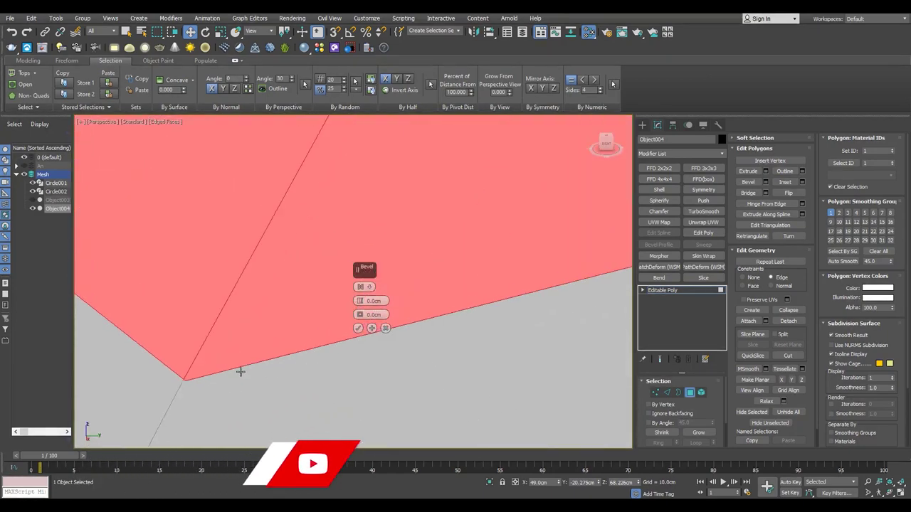
pyautogui.press('1')
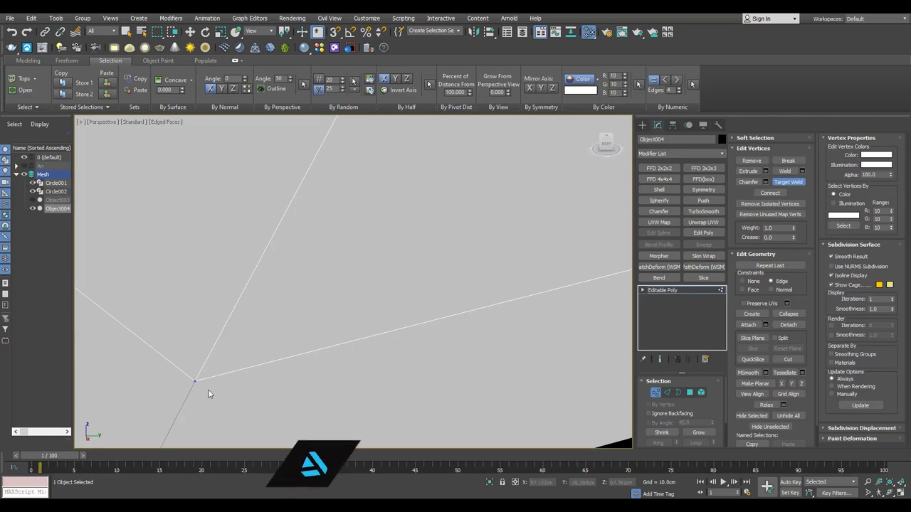
pyautogui.scroll(-5, 331, 266)
pyautogui.press('4')
pyautogui.scroll(-8, 399, 248)
pyautogui.press('w')
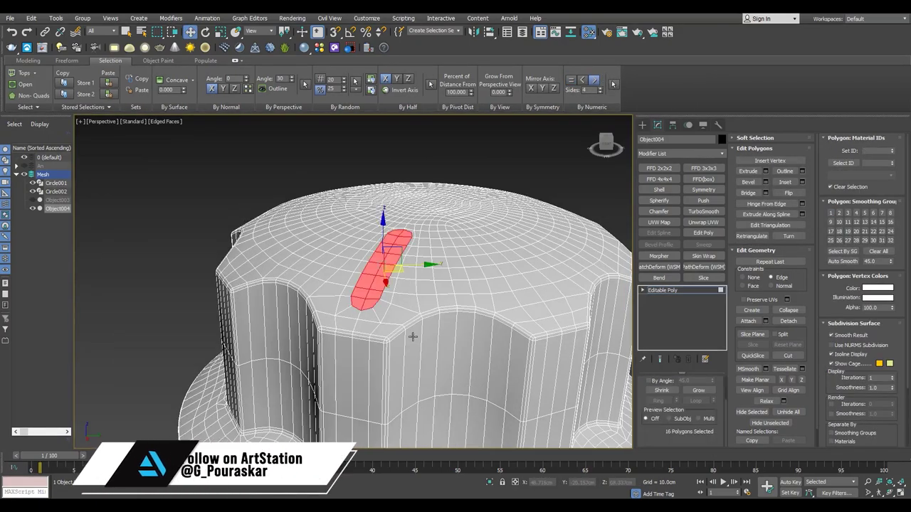
# Bevel the selected strip inward with a height of -0.846cm to form the groove.
pyautogui.press('z')
pyautogui.moveTo(360, 327); pyautogui.dragTo(363, 330)
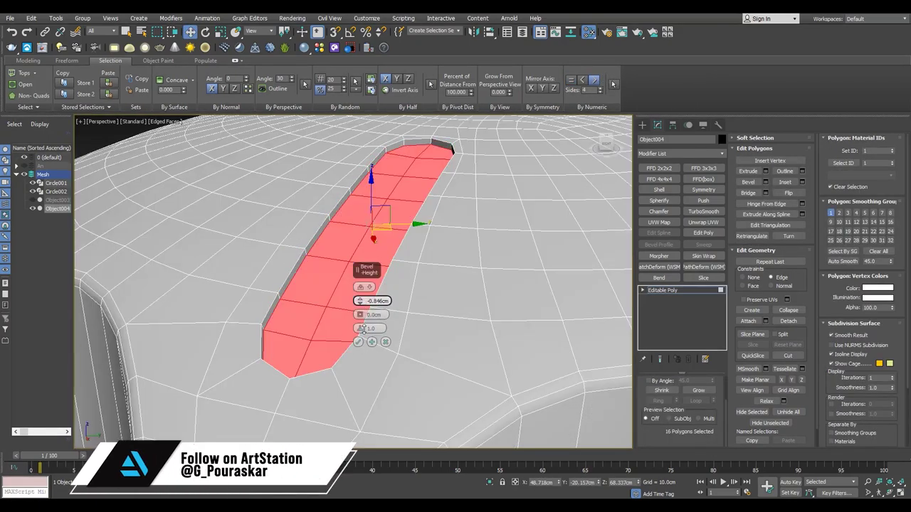
pyautogui.keyDown('alt'); pyautogui.moveTo(406, 182); pyautogui.dragTo(334, 214, button='middle'); pyautogui.keyUp('alt')
pyautogui.scroll(4, 213, 164)
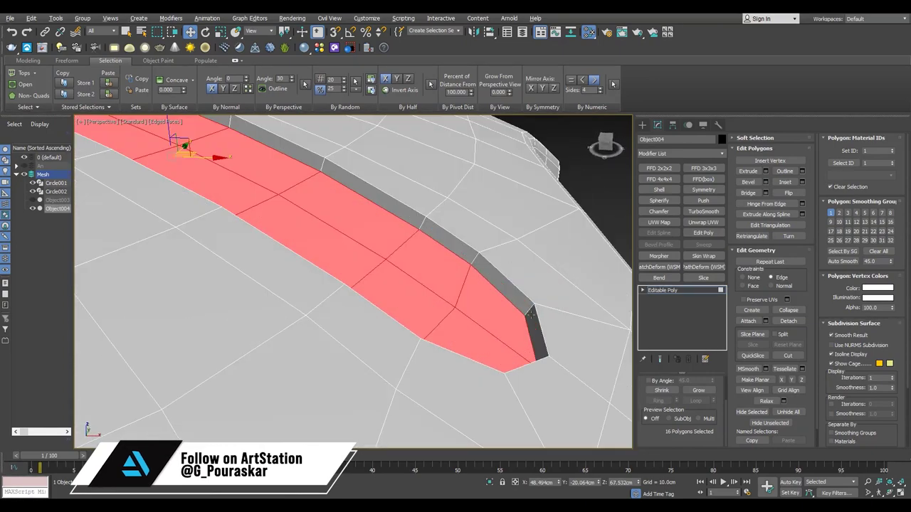
pyautogui.scroll(3, 665, 398)
# Chamfer the border edges around the groove's rim.
pyautogui.click(666, 393)
pyautogui.hotkey('shift', 'ctrl', 'c')
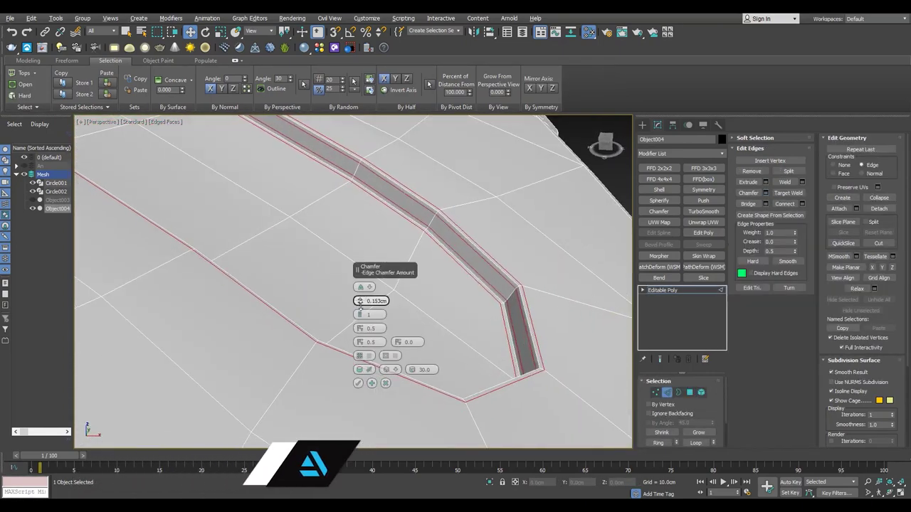
pyautogui.click(358, 383)
# Add TurboSmooth with 2 iterations and view the smoothed knob from an oblique angle.
pyautogui.click(703, 211)
pyautogui.scroll(-5, 318, 249)
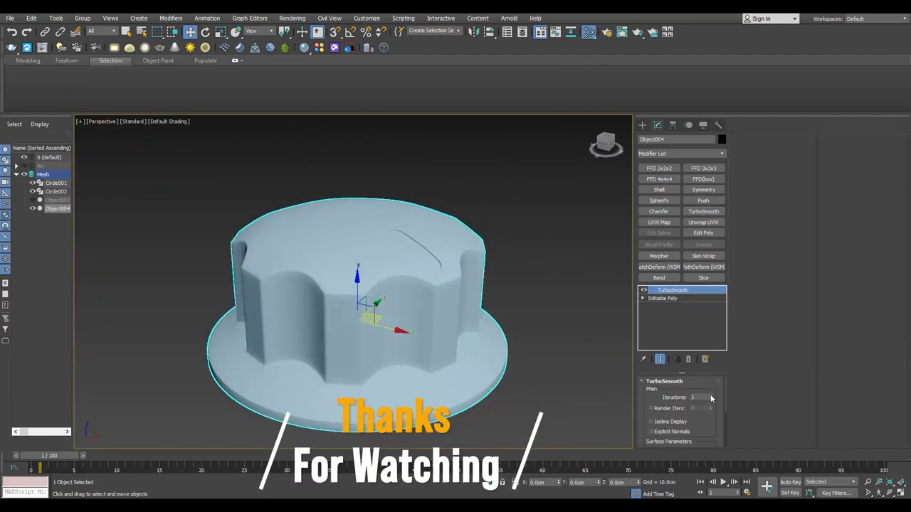
pyautogui.keyDown('alt'); pyautogui.moveTo(364, 200); pyautogui.dragTo(730, 303, button='middle'); pyautogui.keyUp('alt')
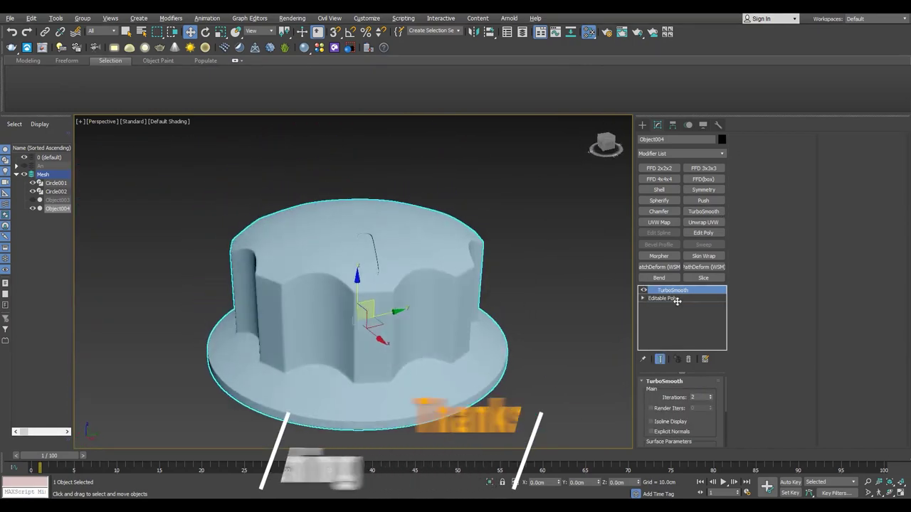